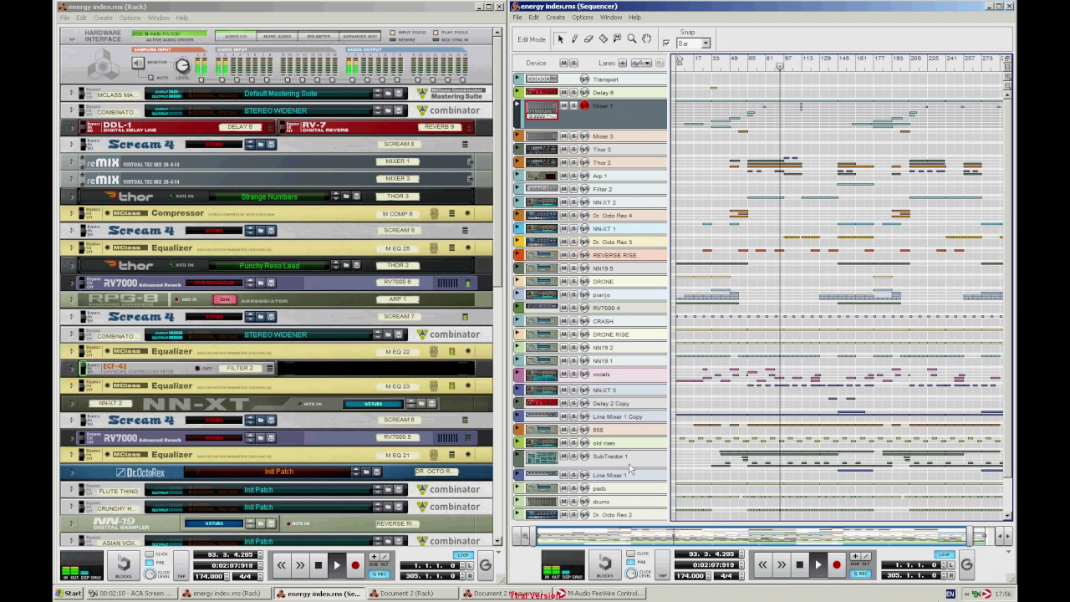
Unfold the BASS Combinator in the rack, show its devices and expand Line Mixer 1 inside it
{"action": "left_click_drag", "start_coordinate": [501, 186], "coordinate": [498, 304]}
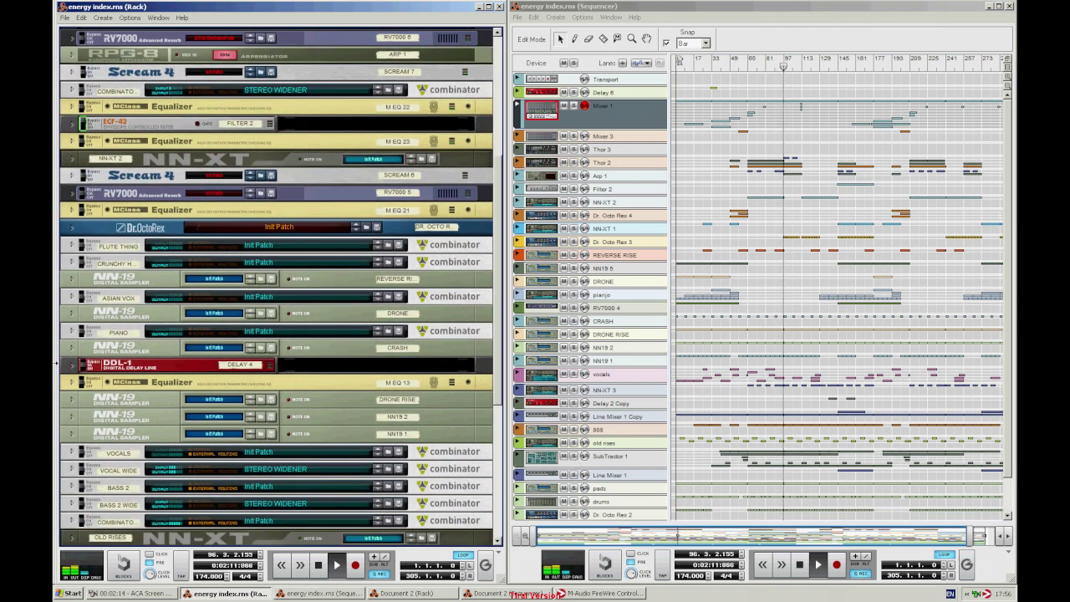
{"action": "left_click_drag", "start_coordinate": [502, 241], "coordinate": [501, 276]}
{"action": "left_click", "coordinate": [71, 448]}
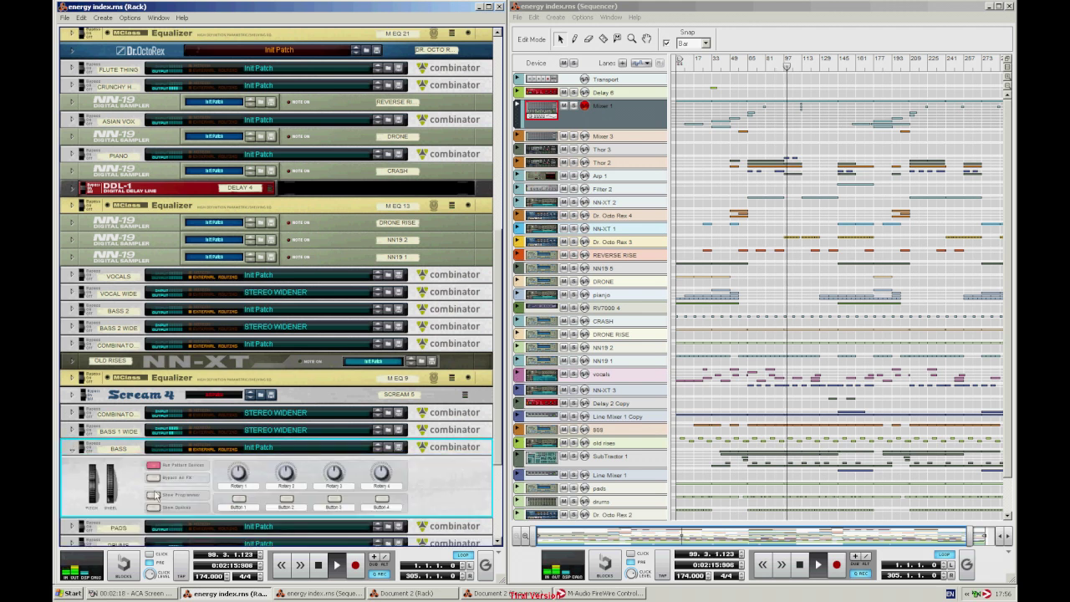
{"action": "left_click", "coordinate": [154, 508]}
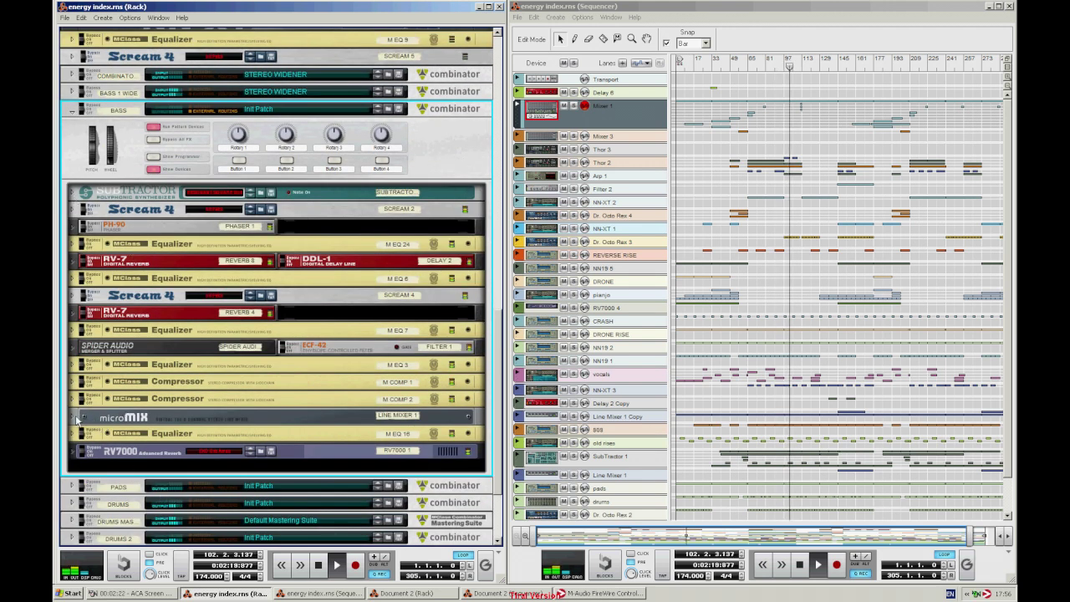
{"action": "left_click", "coordinate": [75, 417]}
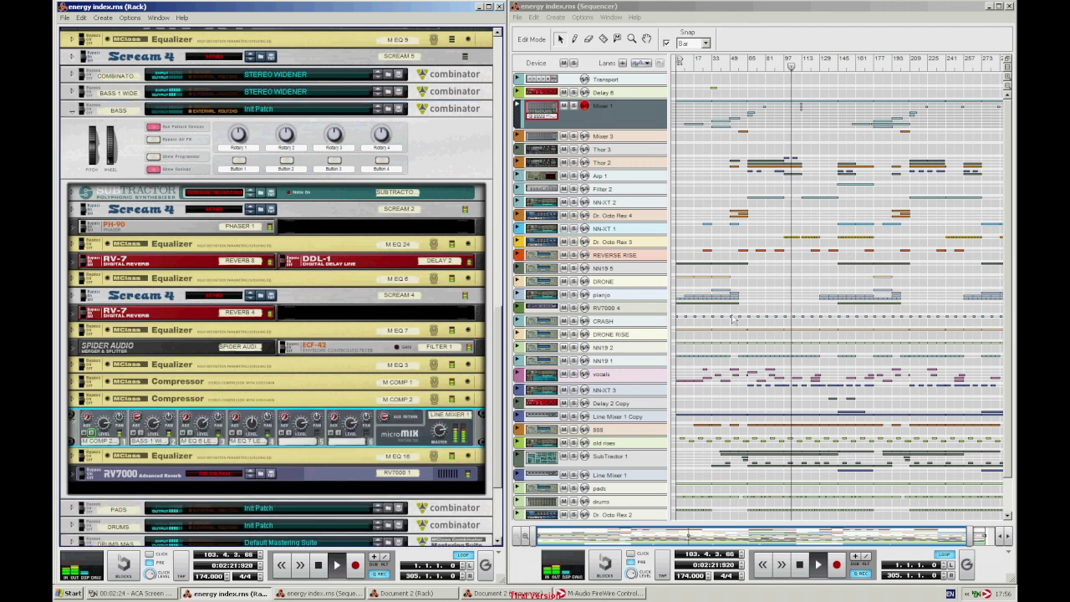
Solo the SubTractor 1 track and audition the bass layers from bar 63 with Line Mixer 1's channel solos, ending with playback stopped
{"action": "left_click", "coordinate": [748, 71]}
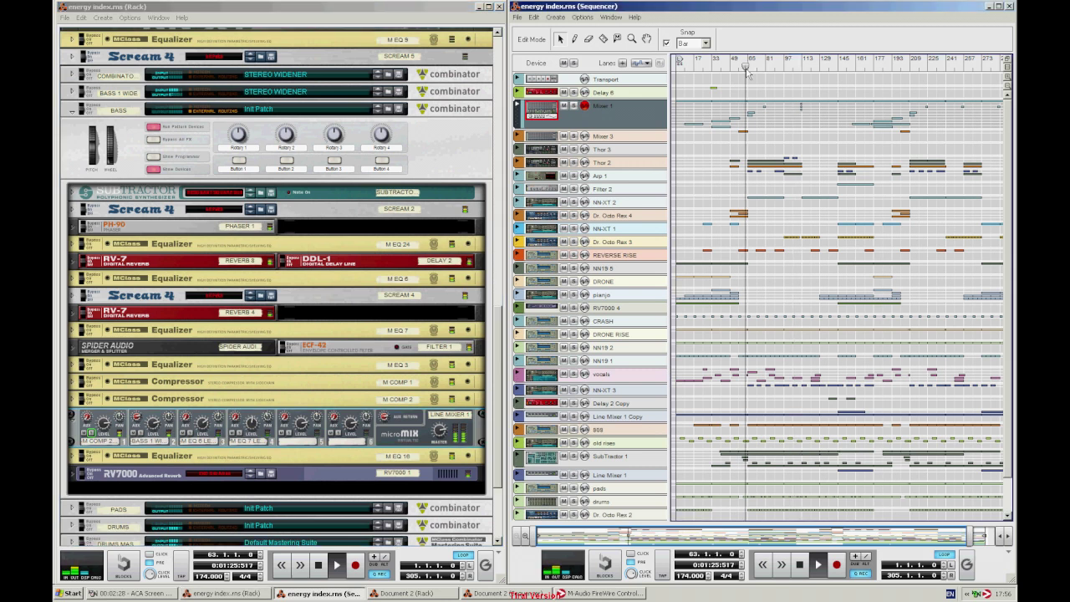
{"action": "left_click", "coordinate": [574, 456]}
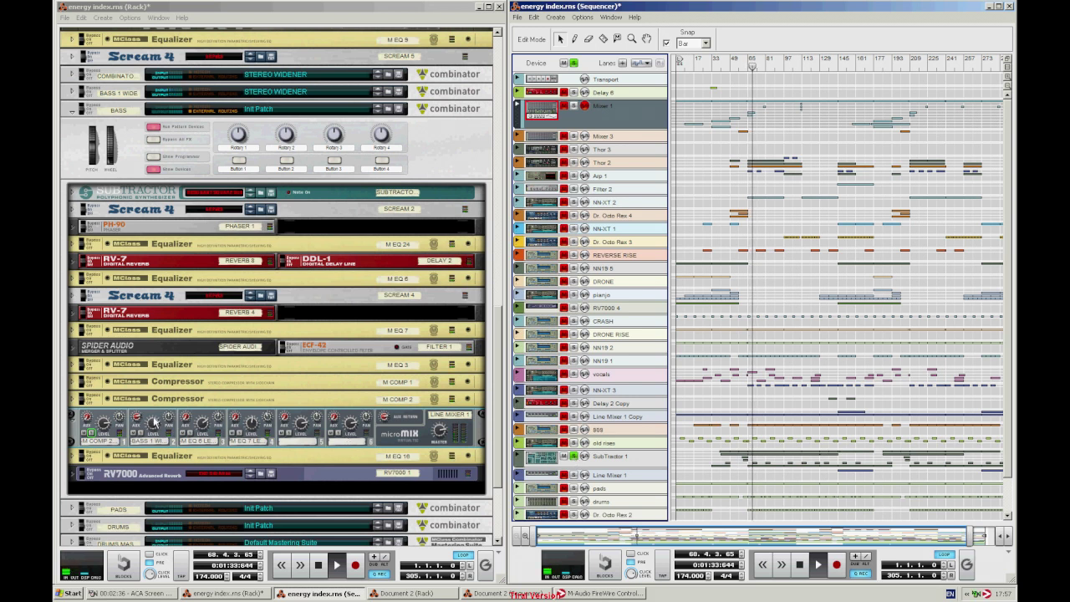
{"action": "left_click", "coordinate": [94, 434]}
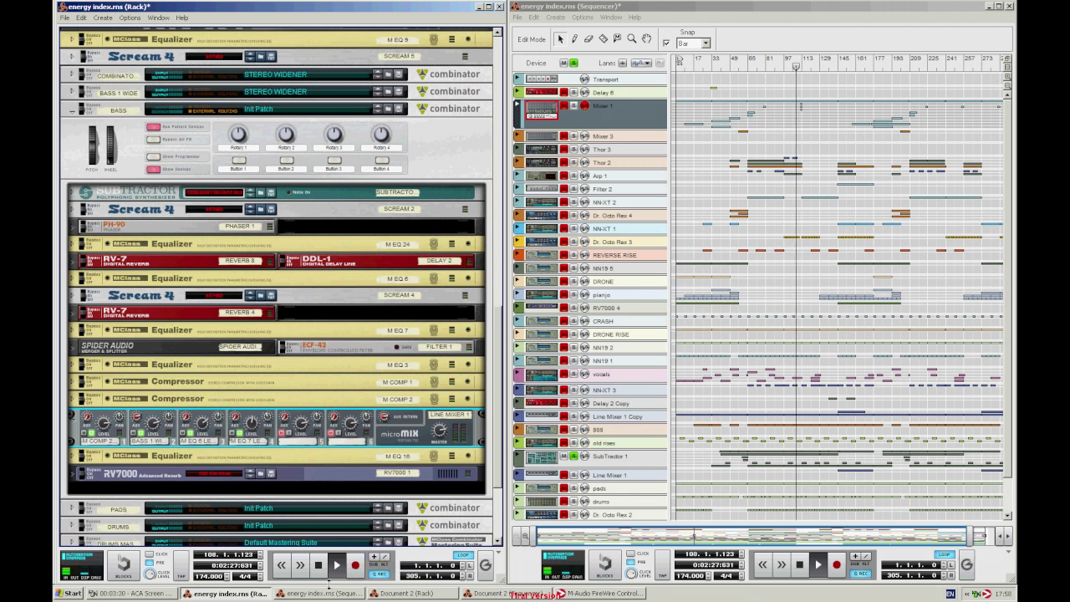
{"action": "left_click", "coordinate": [324, 567]}
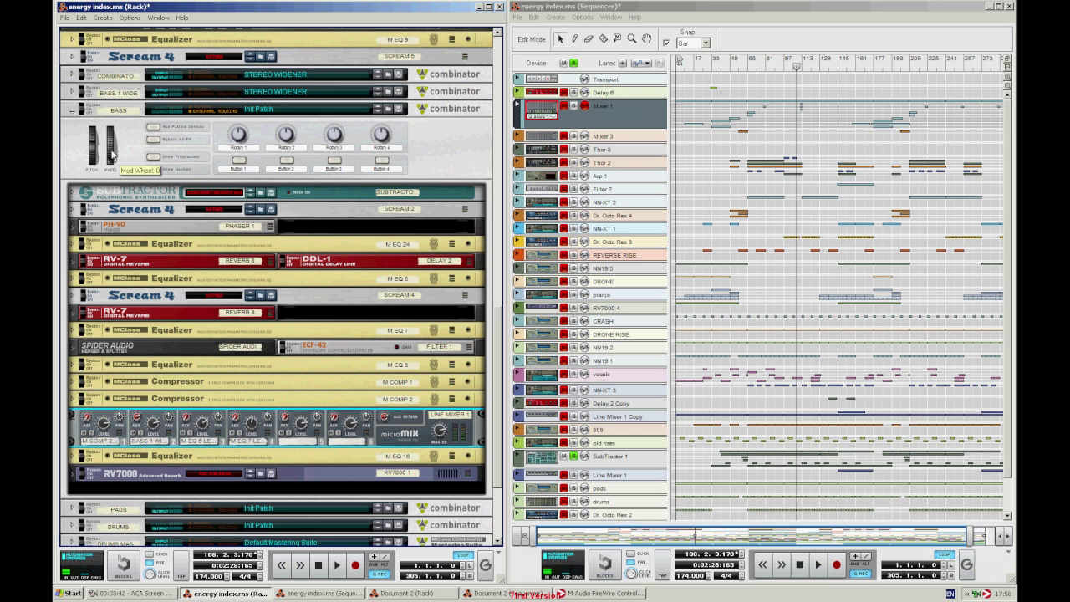
Unfold the SubTractor inside the BASS Combinator and save its patch as RESONANT SQUARE SUB
{"action": "left_click", "coordinate": [72, 194]}
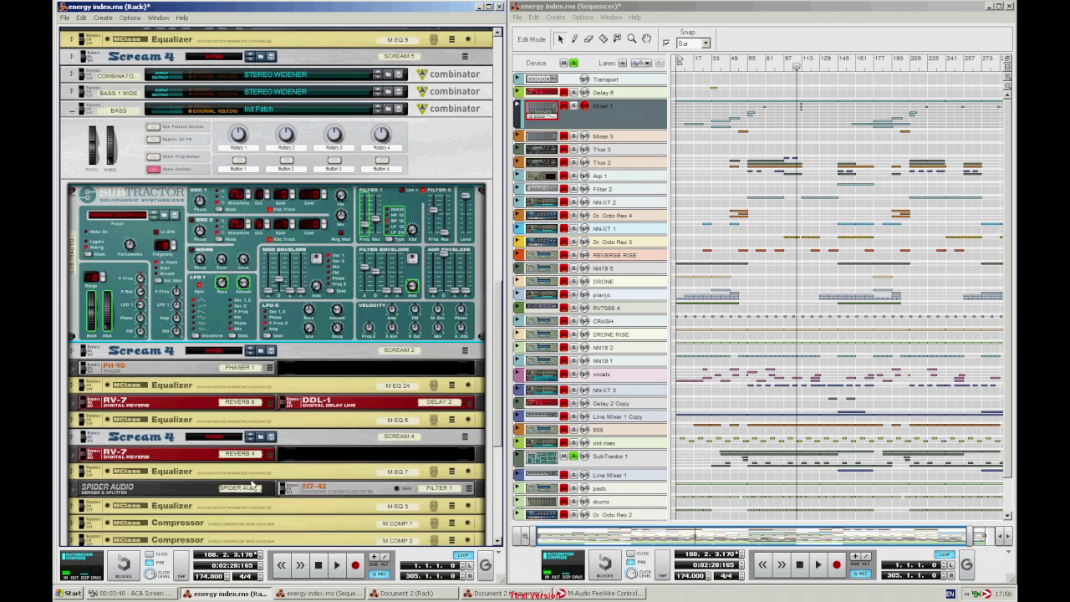
{"action": "left_click", "coordinate": [175, 217]}
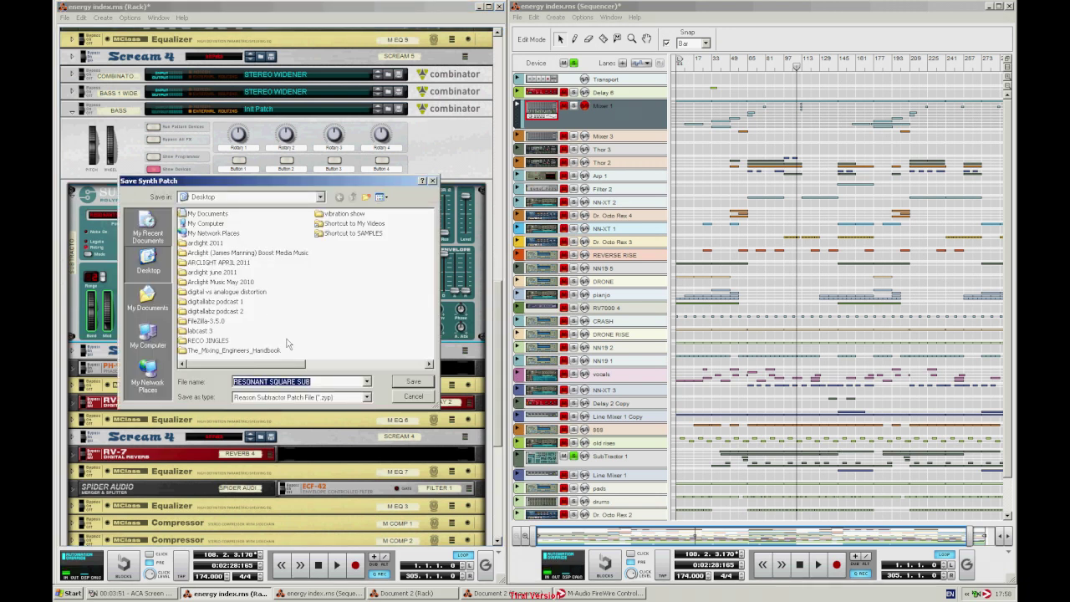
{"action": "left_click", "coordinate": [418, 382]}
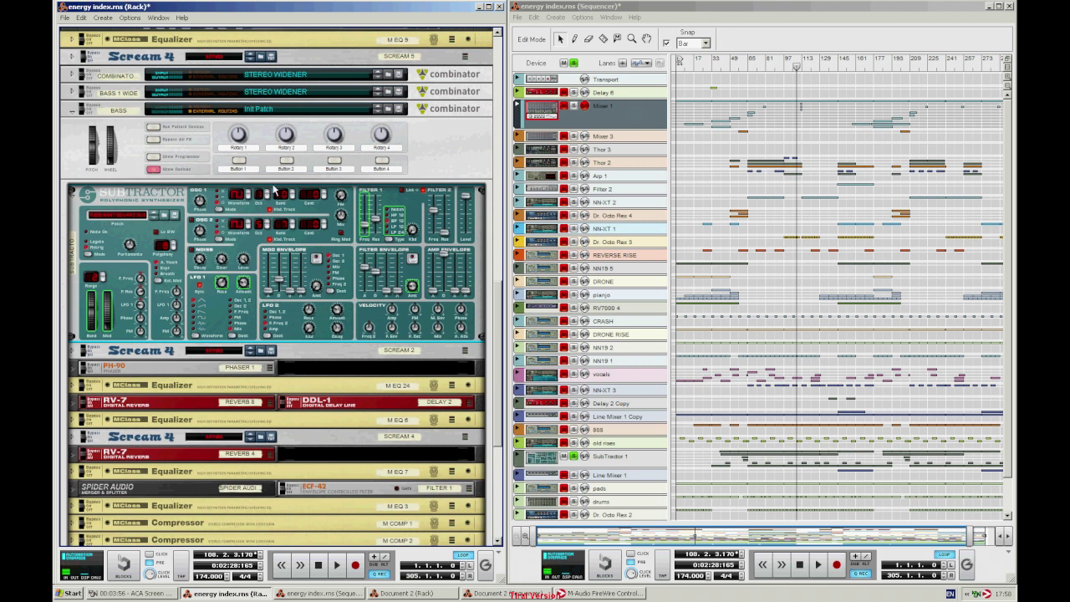
Hide the BASS Combinator's devices, clear the track solo and close the energy index song without saving changes
{"action": "left_click", "coordinate": [156, 170]}
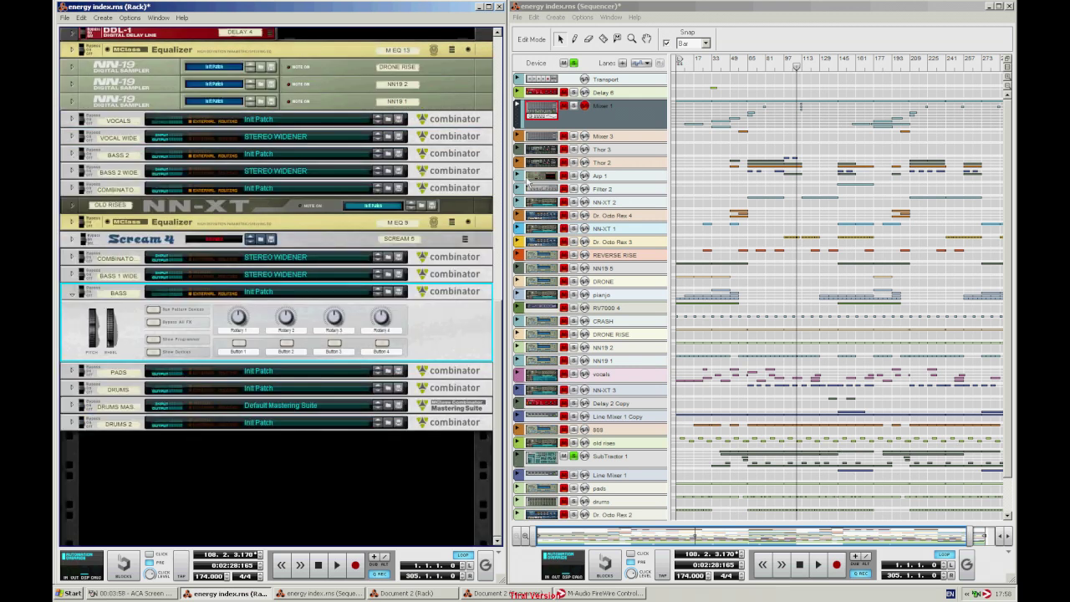
{"action": "left_click", "coordinate": [583, 70]}
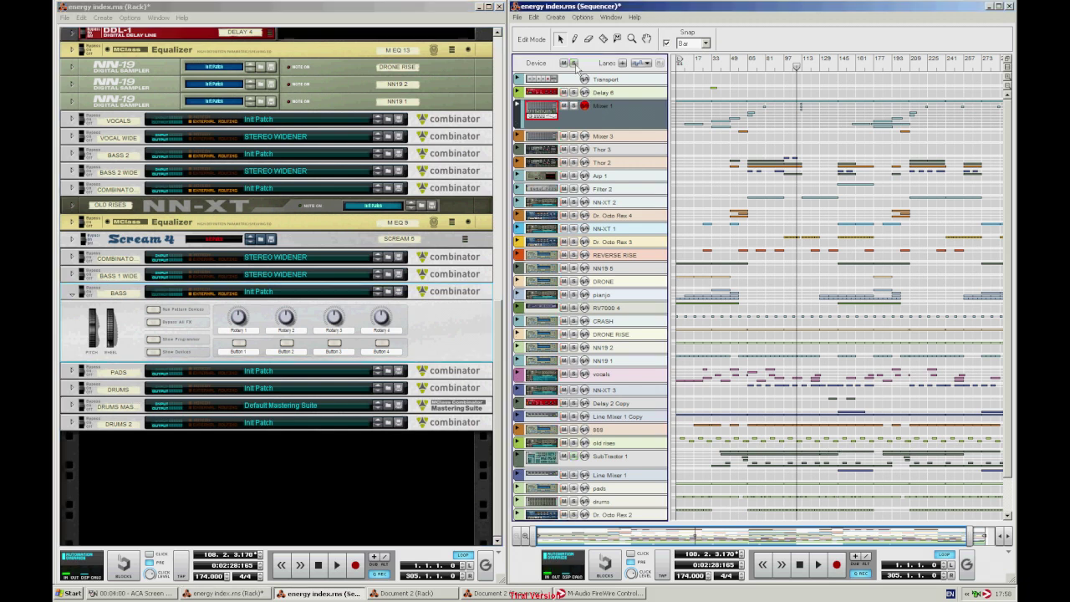
{"action": "left_click", "coordinate": [1009, 6]}
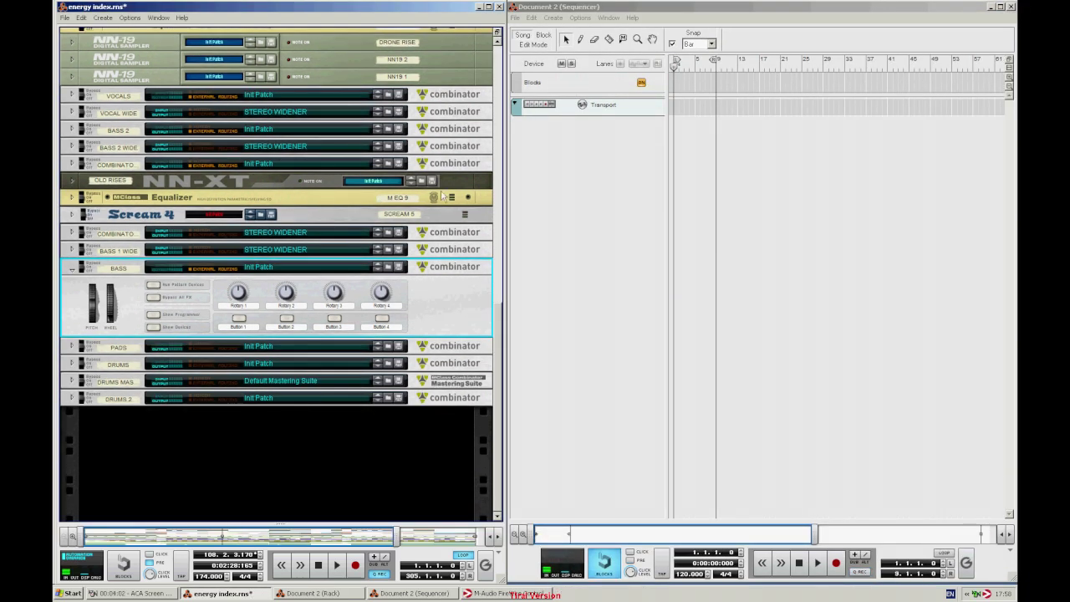
{"action": "left_click", "coordinate": [499, 6]}
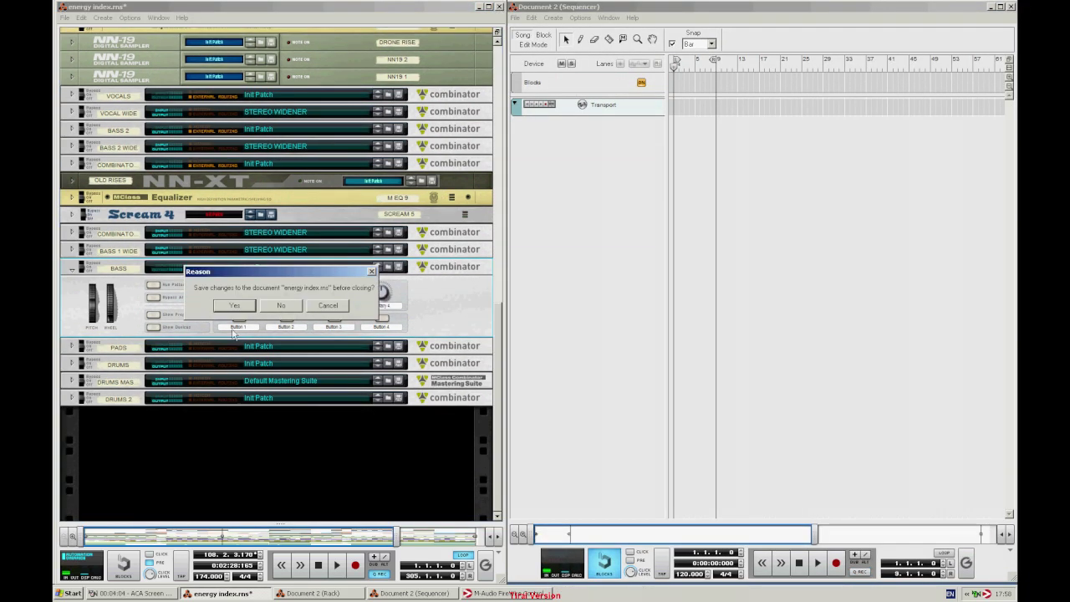
{"action": "left_click", "coordinate": [276, 309]}
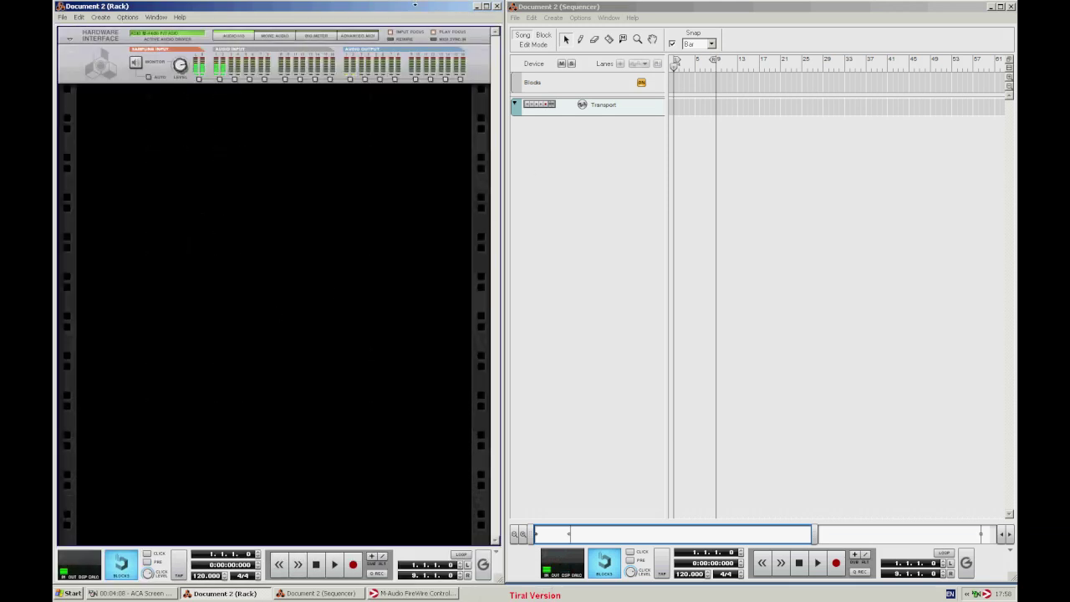
Create a Mixer 14:2 and a SubTractor Analog Synthesizer in the empty Document 2 rack
{"action": "right_click", "coordinate": [220, 131]}
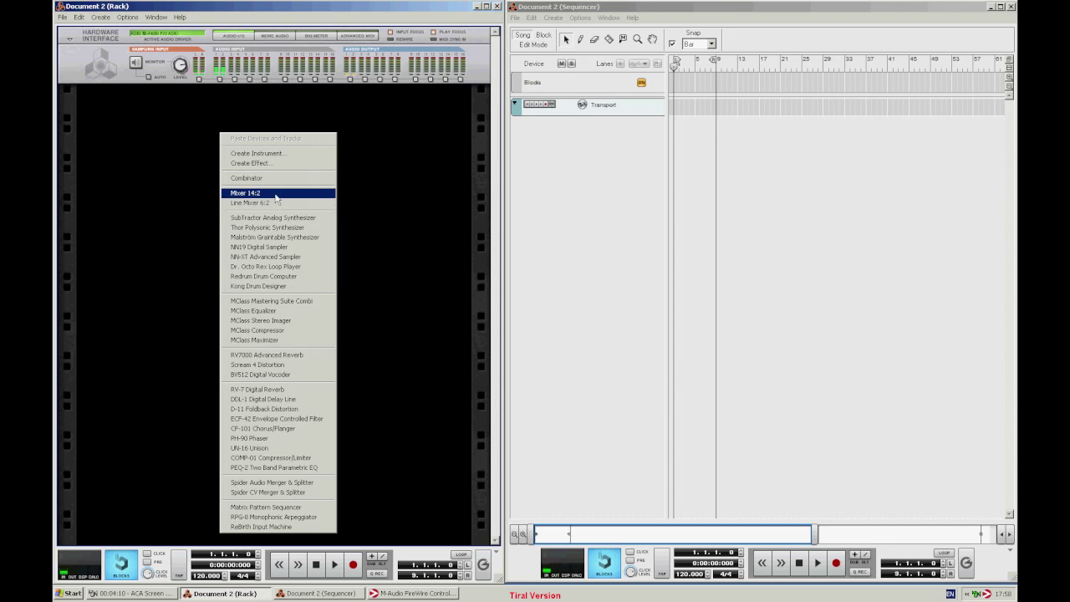
{"action": "left_click", "coordinate": [276, 195]}
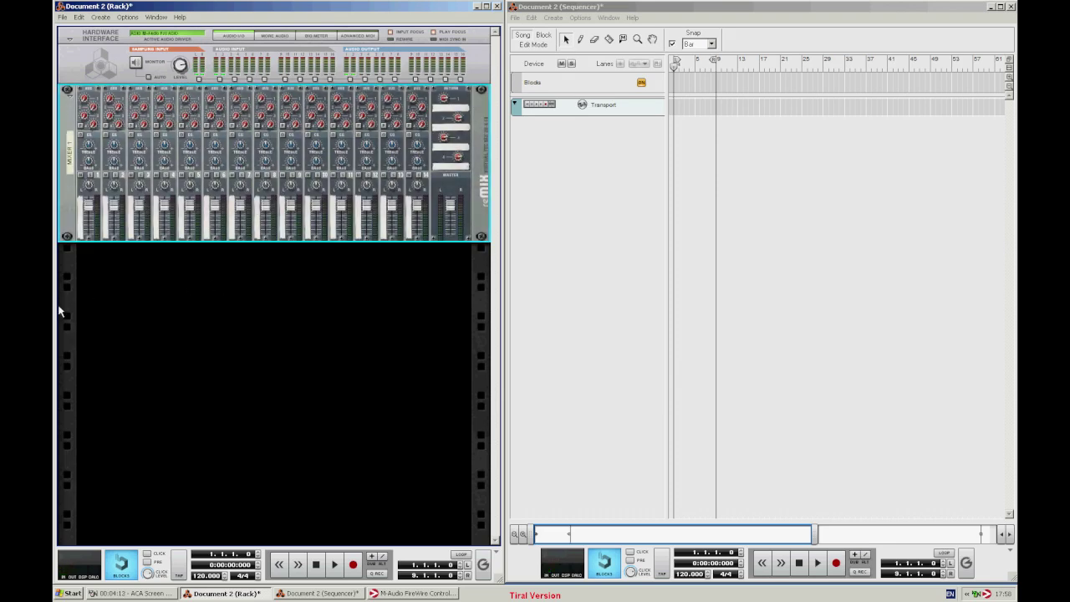
{"action": "right_click", "coordinate": [162, 291]}
{"action": "left_click", "coordinate": [234, 289]}
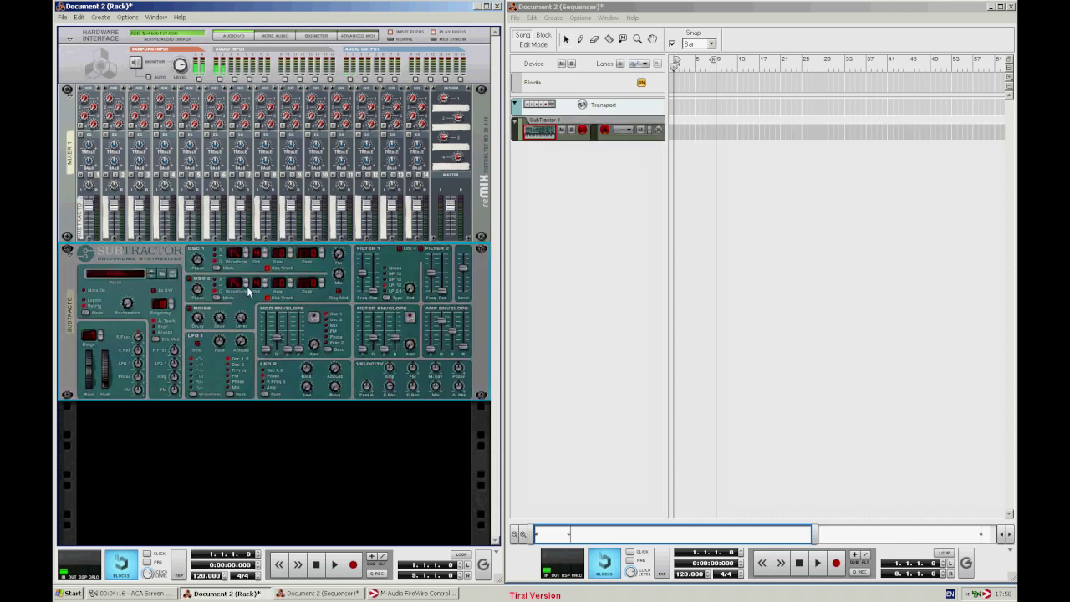
Load the RESONANT SQUARE SUB patch from the Subtractor patches folder into the new SubTractor
{"action": "left_click", "coordinate": [165, 277]}
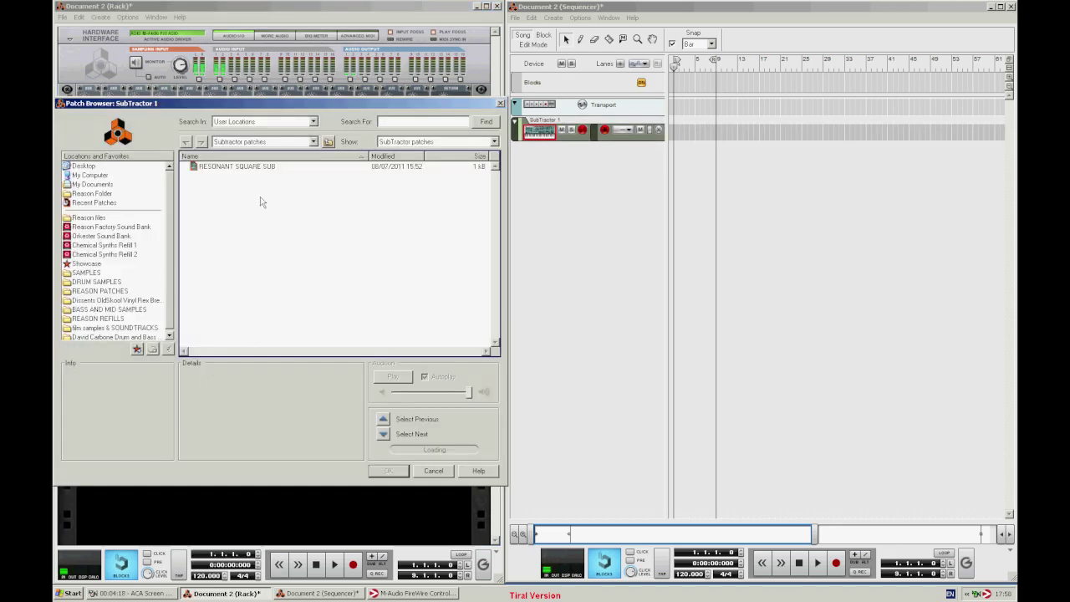
{"action": "left_click", "coordinate": [243, 168]}
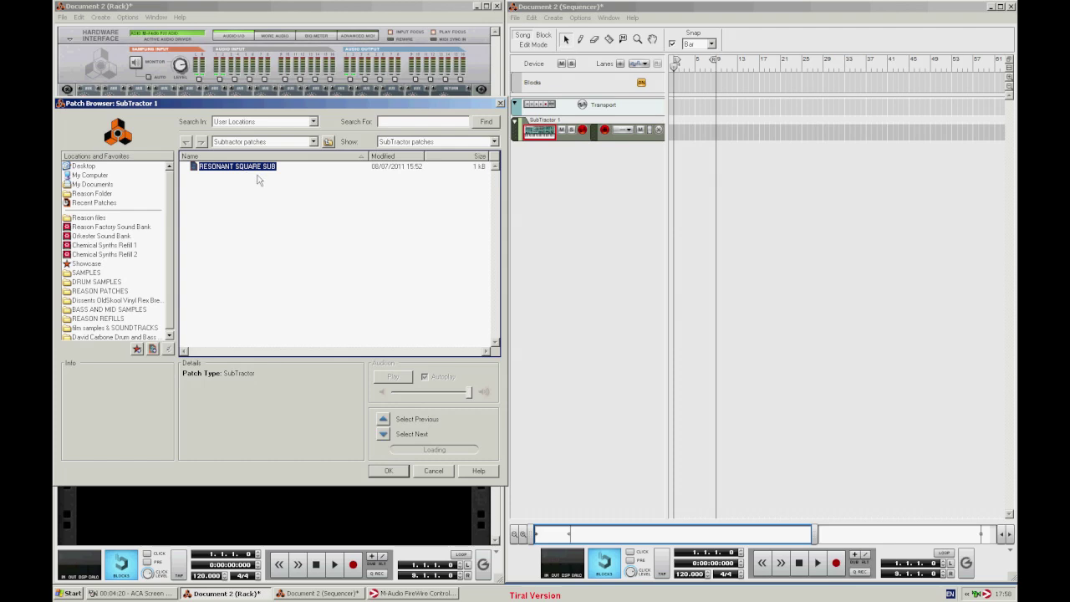
{"action": "left_click", "coordinate": [388, 471]}
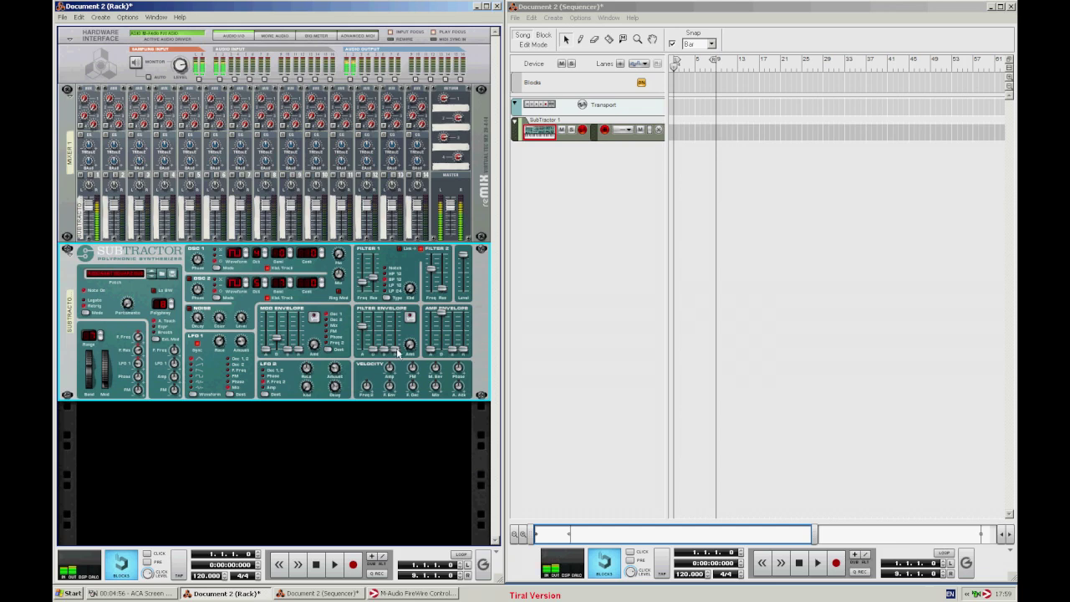
Adjust the SubTractor's filter envelope, with the amount at 26 and a longer decay
{"action": "left_click_drag", "start_coordinate": [410, 318], "coordinate": [410, 318]}
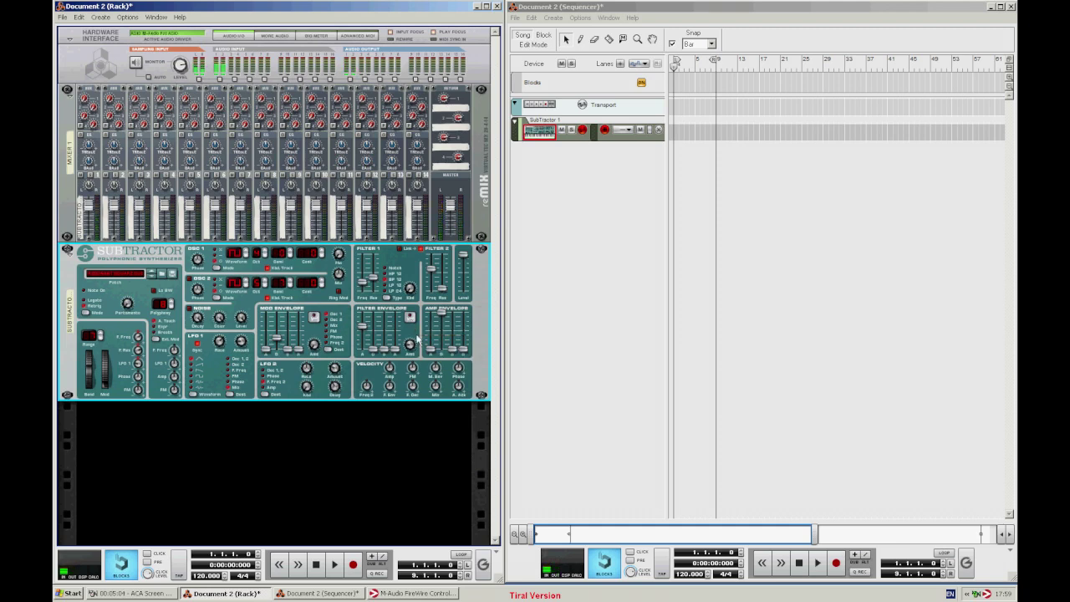
{"action": "mouse_move", "coordinate": [415, 349]}
{"action": "left_mouse_down"}
{"action": "mouse_move", "coordinate": [412, 320]}
{"action": "mouse_move", "coordinate": [412, 347]}
{"action": "left_mouse_up"}
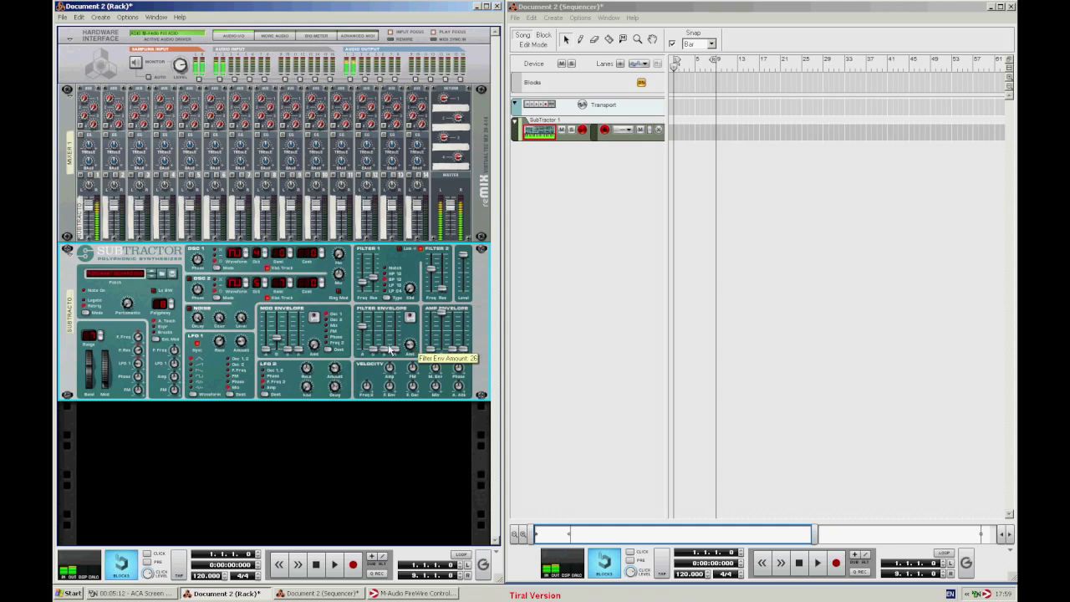
{"action": "left_click_drag", "start_coordinate": [374, 353], "coordinate": [375, 335]}
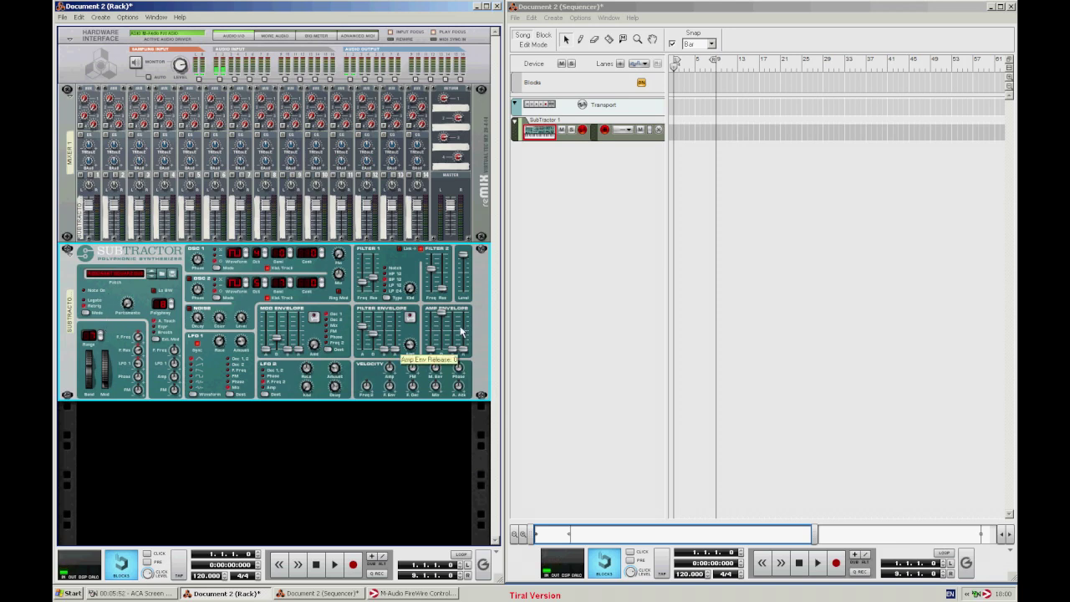
Add a Spider Audio Merger & Splitter and reroute the SubTractor's main output from the mixer to the Spider's split input A
{"action": "right_click", "coordinate": [240, 472]}
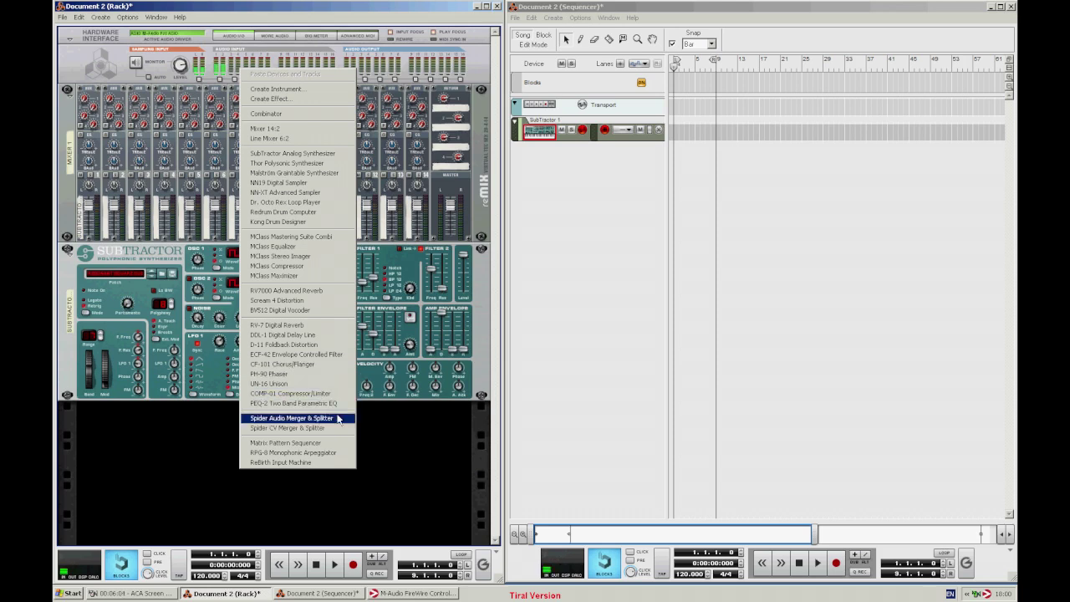
{"action": "left_click", "coordinate": [338, 417]}
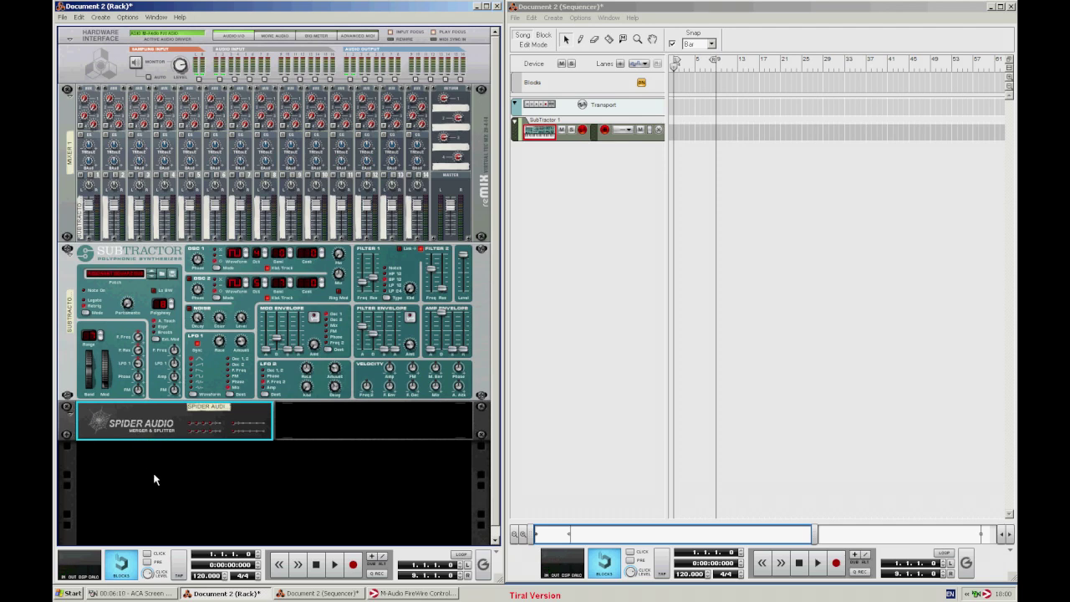
{"action": "key", "text": "Tab"}
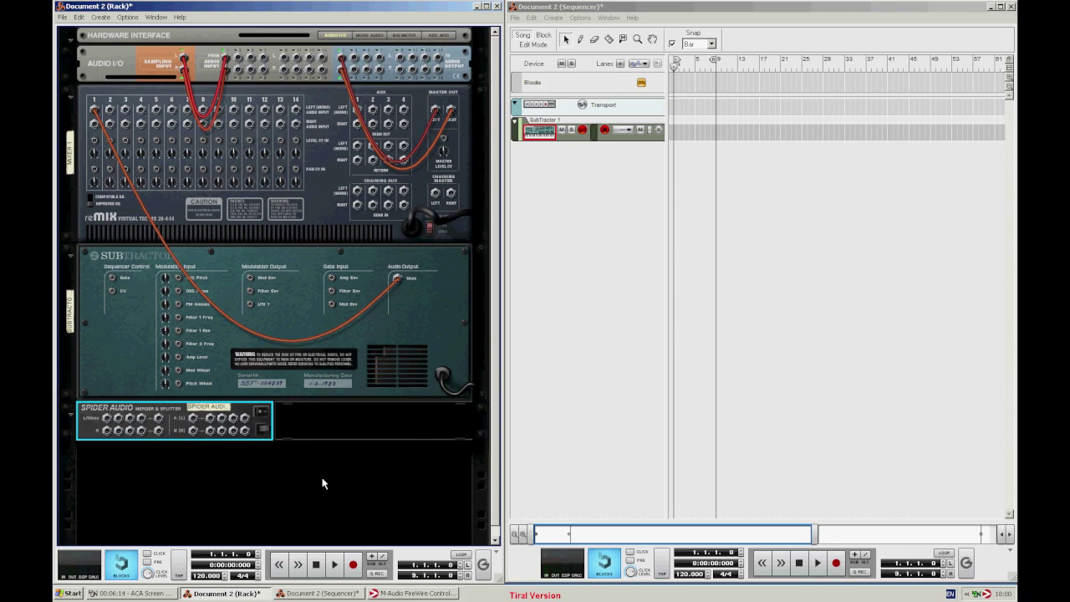
{"action": "left_click_drag", "start_coordinate": [405, 275], "coordinate": [408, 298]}
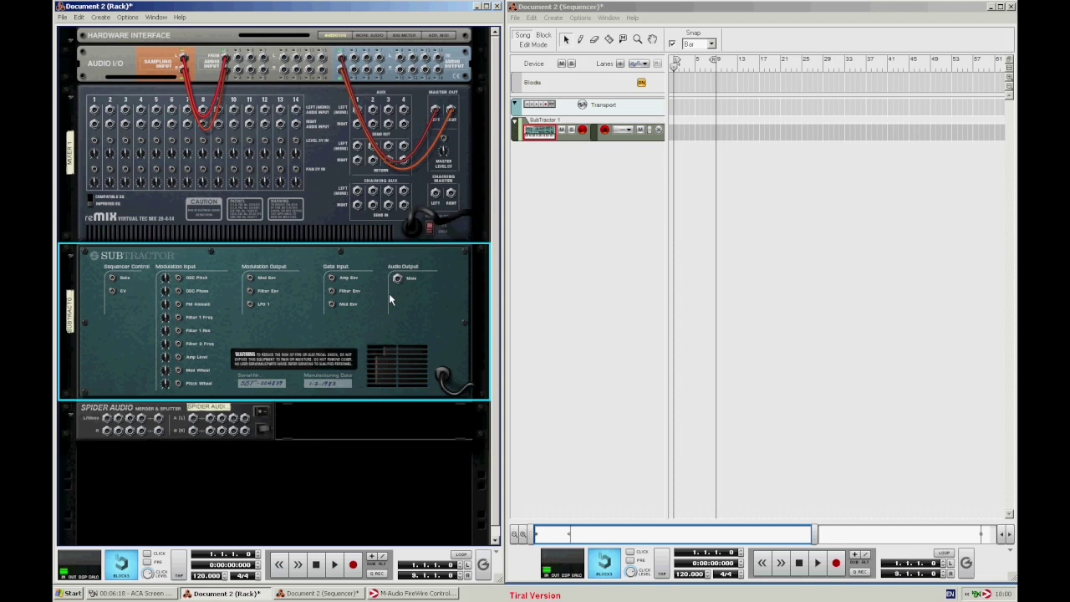
{"action": "left_click_drag", "start_coordinate": [398, 278], "coordinate": [193, 418]}
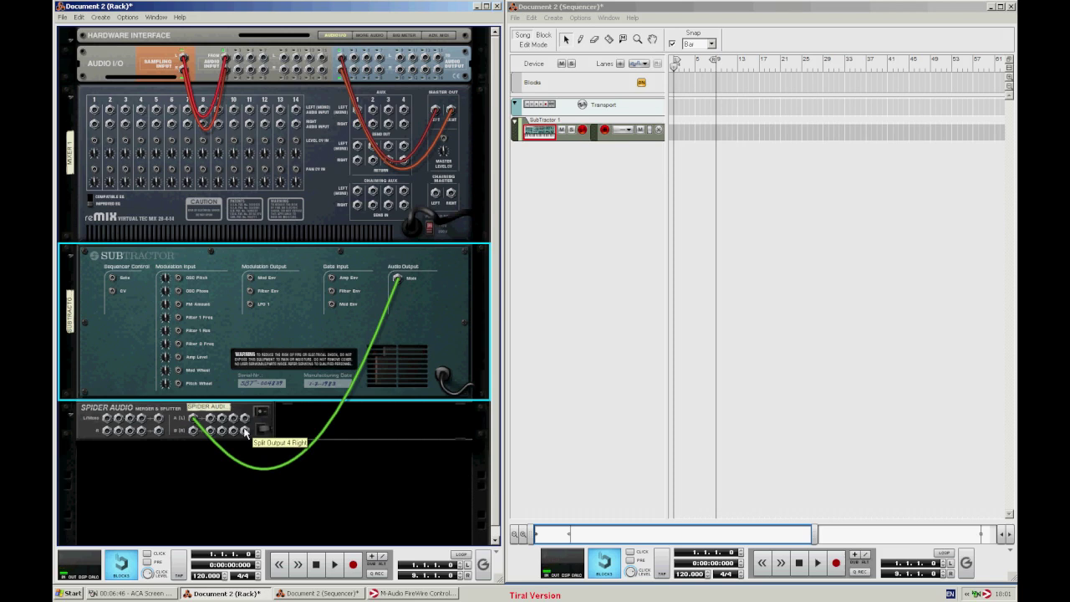
Add an ECF-42 filter, feed its left input from a Spider split output and connect its left output to mixer channel 1
{"action": "scroll", "coordinate": [239, 474], "scroll_direction": "down", "scroll_amount": 1}
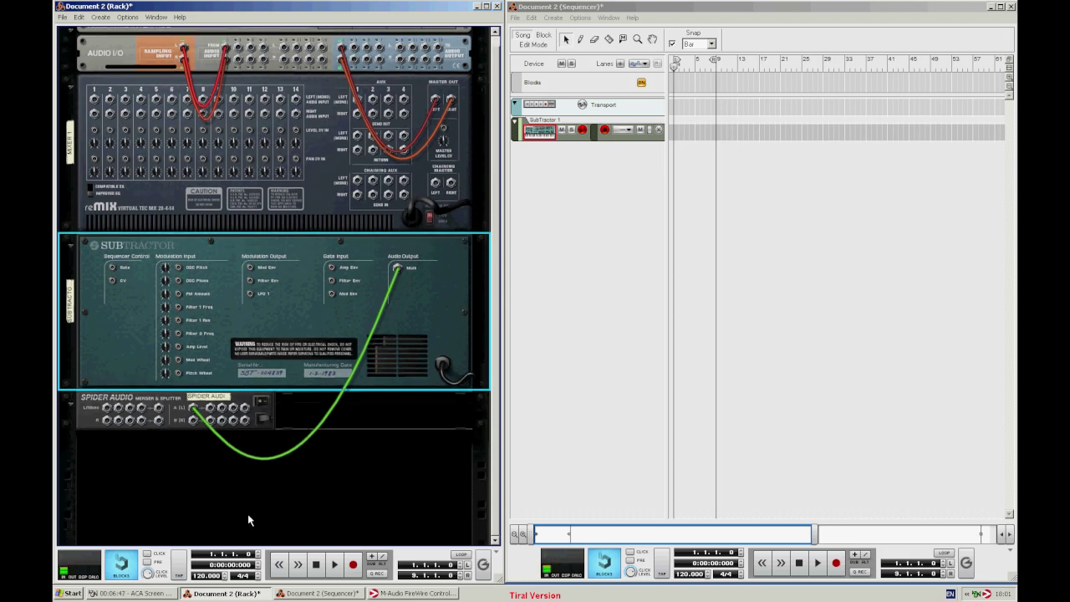
{"action": "right_click", "coordinate": [203, 487]}
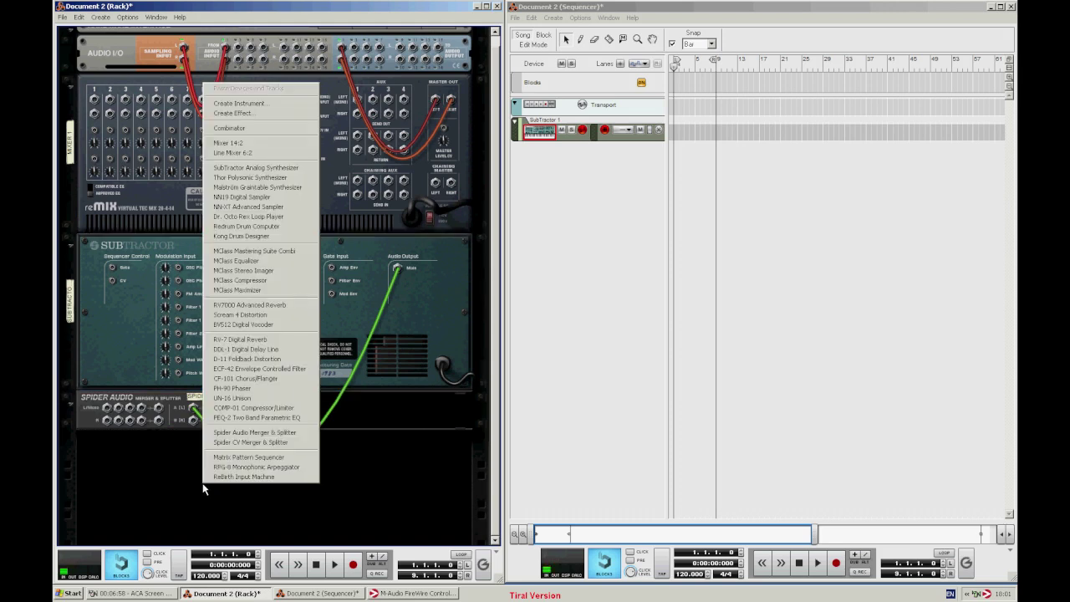
{"action": "left_click", "coordinate": [303, 369]}
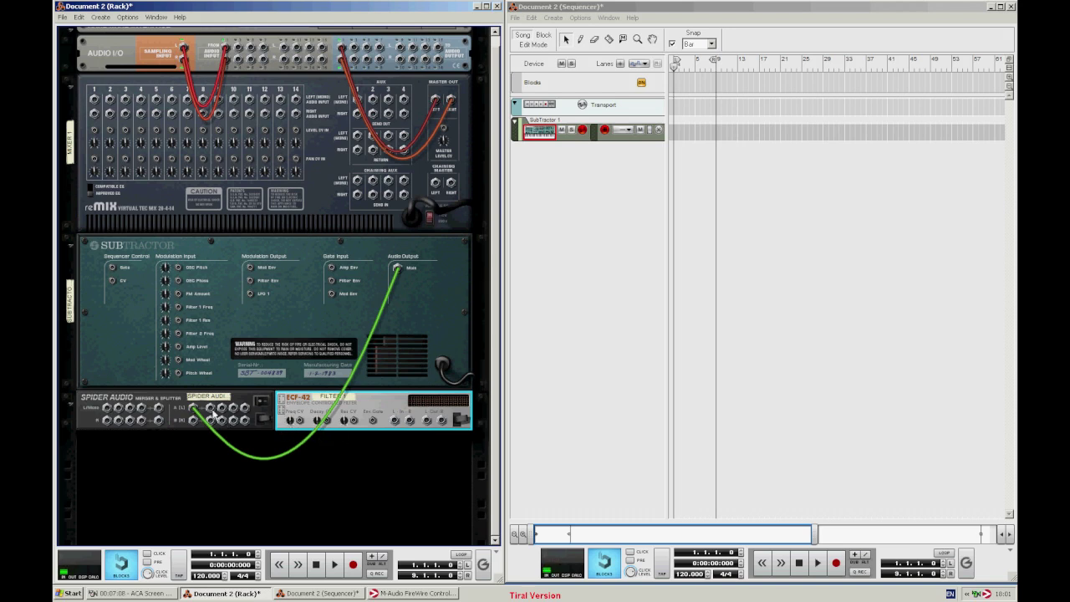
{"action": "left_click_drag", "start_coordinate": [240, 407], "coordinate": [394, 420]}
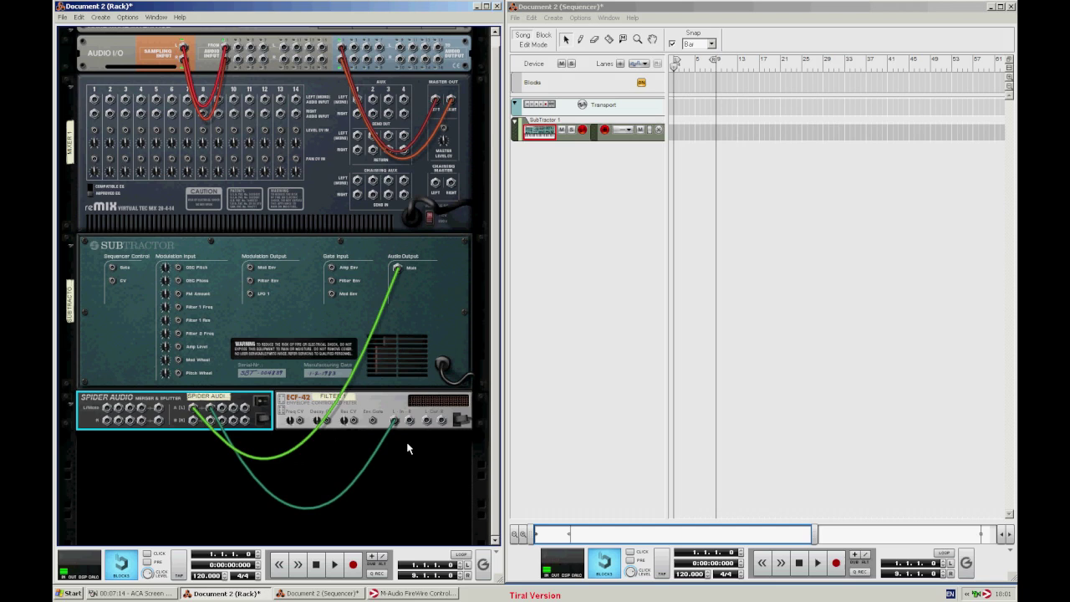
{"action": "left_click_drag", "start_coordinate": [429, 425], "coordinate": [95, 108]}
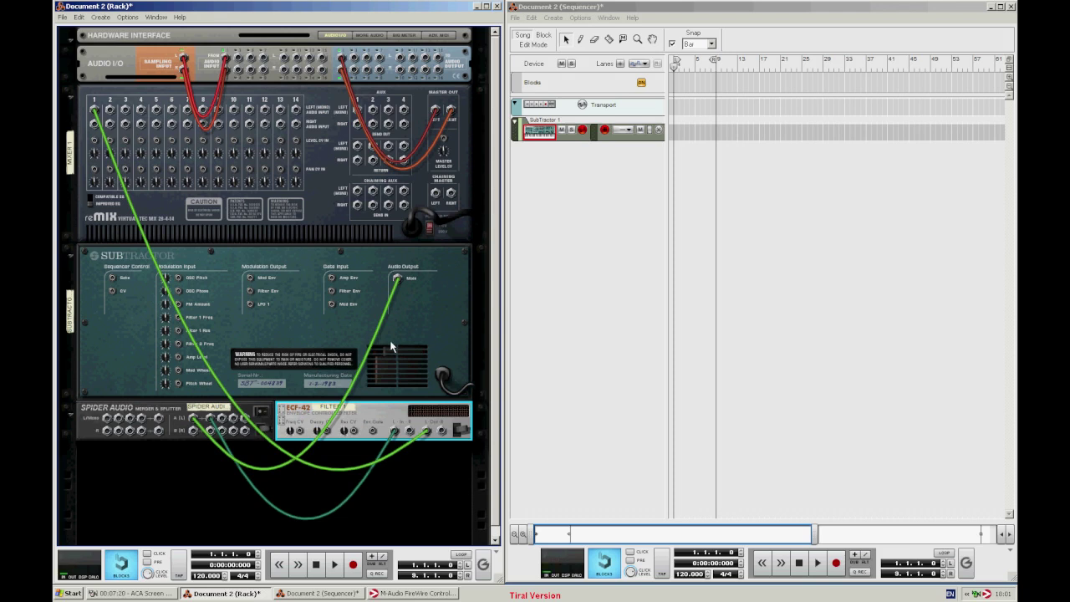
Tune the ECF-42 filter by sweeping its frequency and adjusting the resonance, leaving the frequency low so mainly the sub bass passes
{"action": "key", "text": "Tab"}
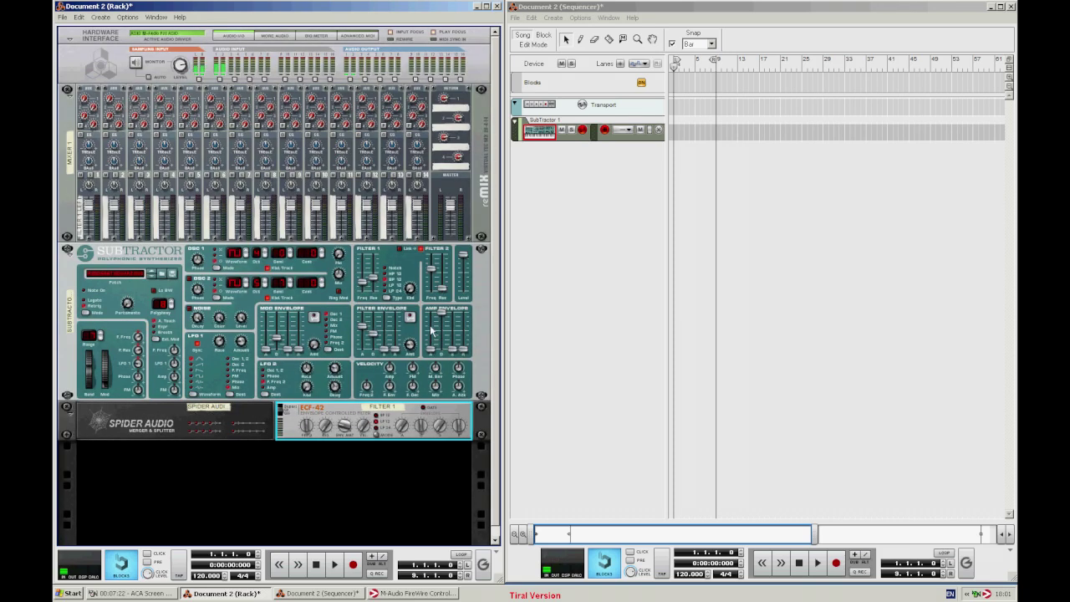
{"action": "left_click_drag", "start_coordinate": [298, 422], "coordinate": [287, 322]}
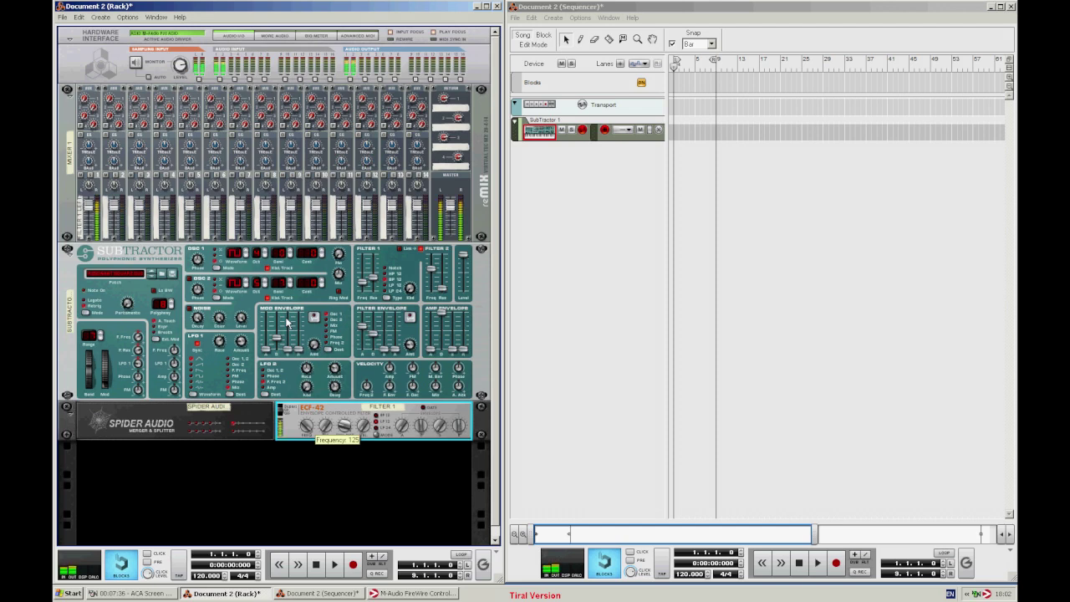
{"action": "left_click_drag", "start_coordinate": [287, 322], "coordinate": [303, 435]}
{"action": "left_click_drag", "start_coordinate": [326, 427], "coordinate": [318, 381]}
{"action": "mouse_move", "coordinate": [307, 441]}
{"action": "left_mouse_down"}
{"action": "mouse_move", "coordinate": [305, 427]}
{"action": "mouse_move", "coordinate": [323, 429]}
{"action": "mouse_move", "coordinate": [312, 429]}
{"action": "mouse_move", "coordinate": [308, 454]}
{"action": "mouse_move", "coordinate": [308, 440]}
{"action": "left_mouse_up"}
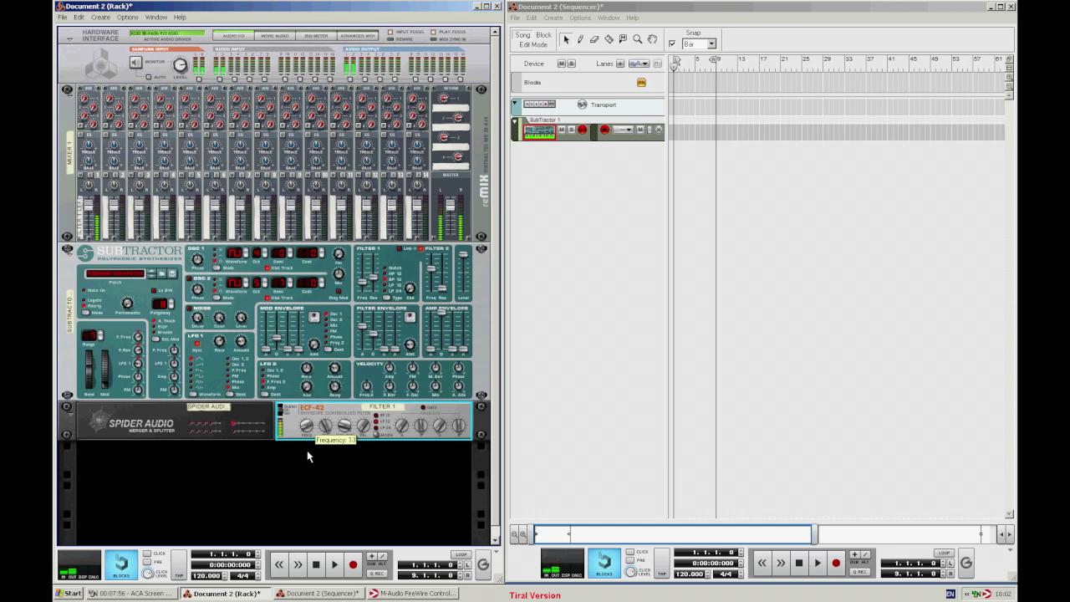
{"action": "left_click_drag", "start_coordinate": [306, 440], "coordinate": [305, 442]}
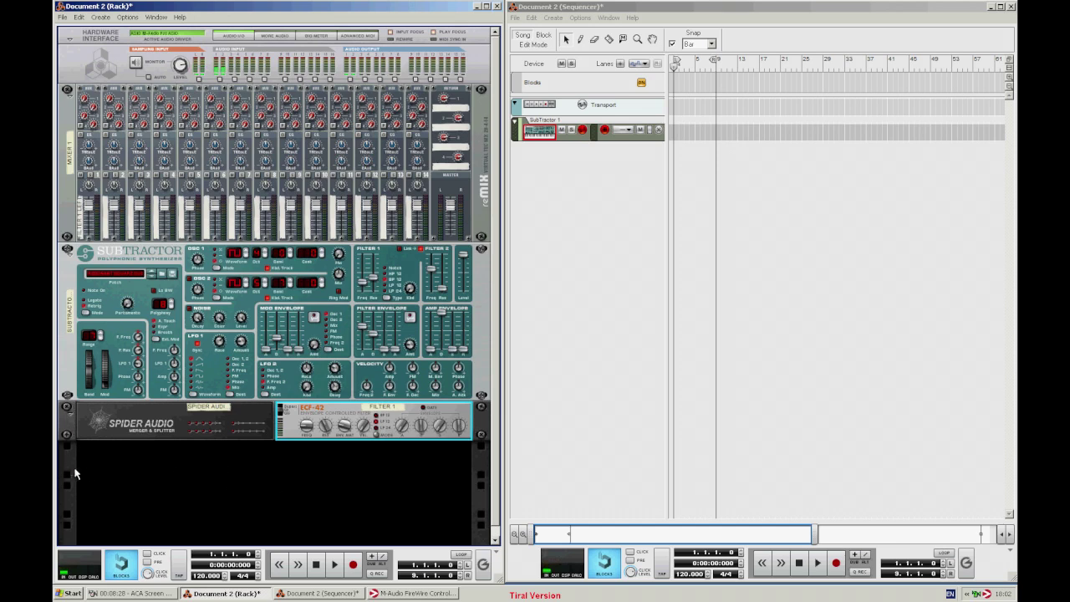
Add a Scream 4 Distortion, feed its left input from a free Spider split output and connect its left output to mixer channel 2
{"action": "right_click", "coordinate": [195, 489]}
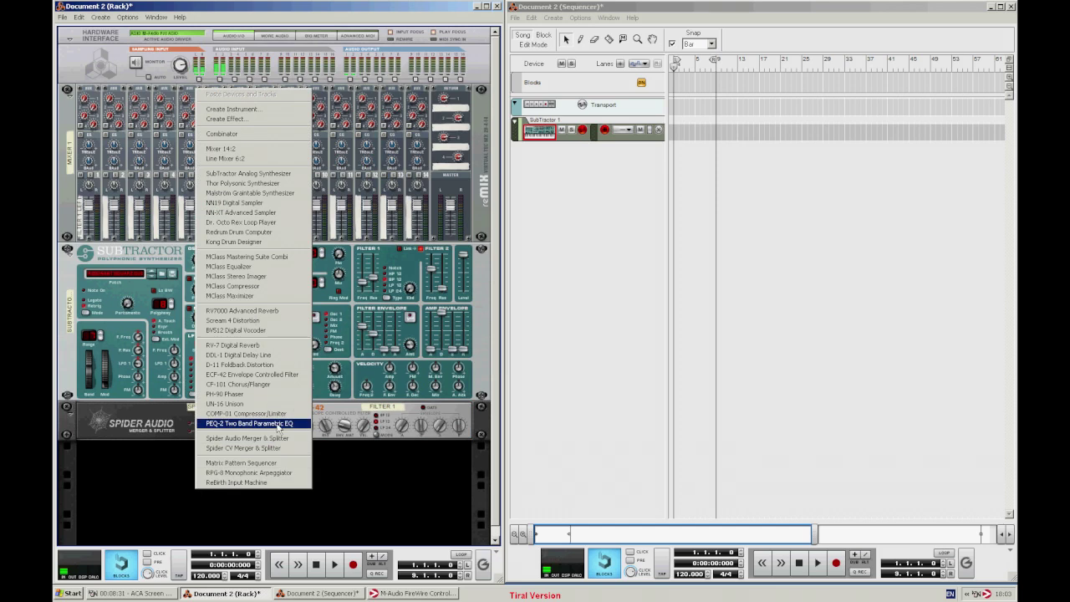
{"action": "left_click", "coordinate": [267, 320]}
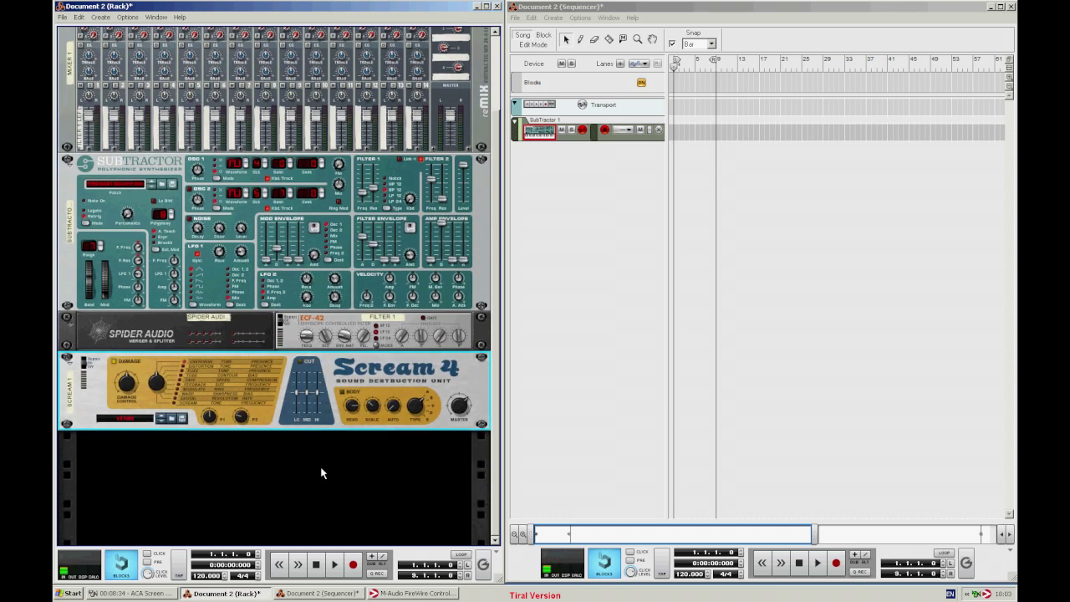
{"action": "key", "text": "Tab"}
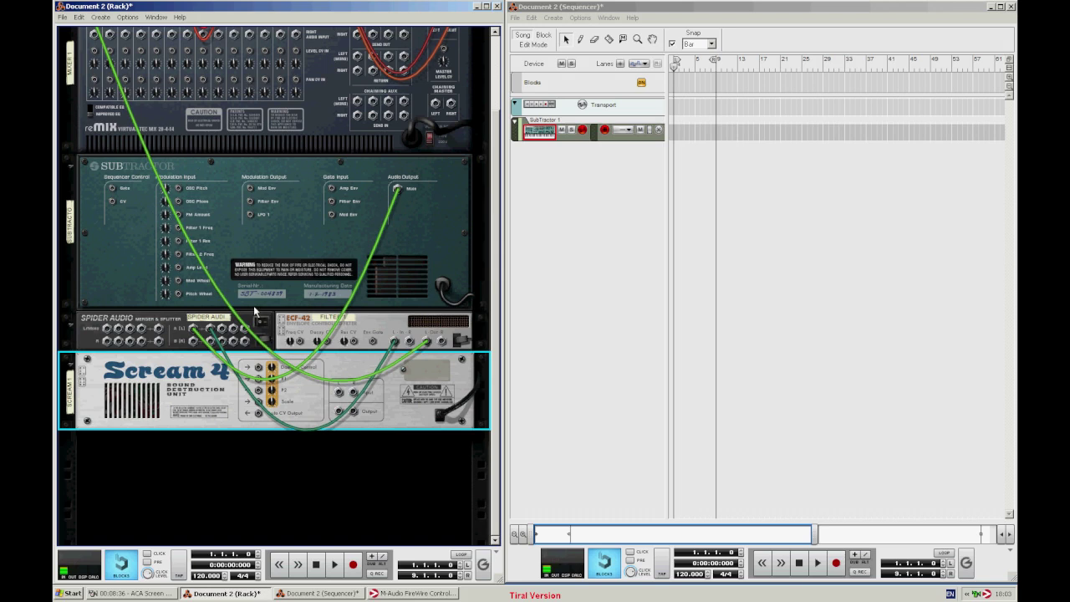
{"action": "mouse_move", "coordinate": [232, 335]}
{"action": "left_mouse_down"}
{"action": "mouse_move", "coordinate": [232, 303]}
{"action": "mouse_move", "coordinate": [226, 337]}
{"action": "left_mouse_up"}
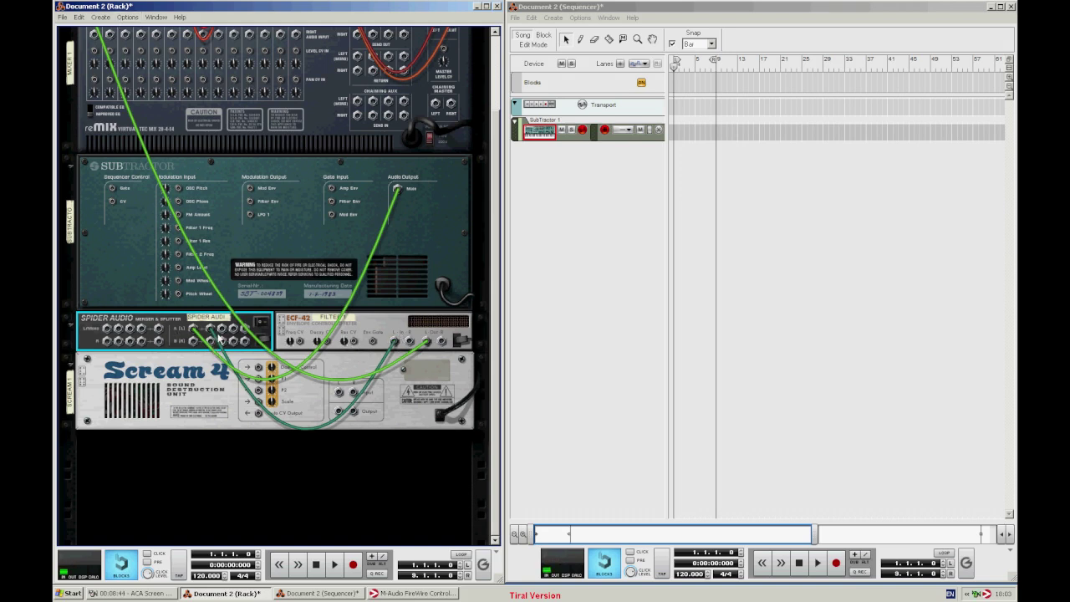
{"action": "left_click_drag", "start_coordinate": [224, 333], "coordinate": [110, 89]}
{"action": "key", "text": "Tab"}
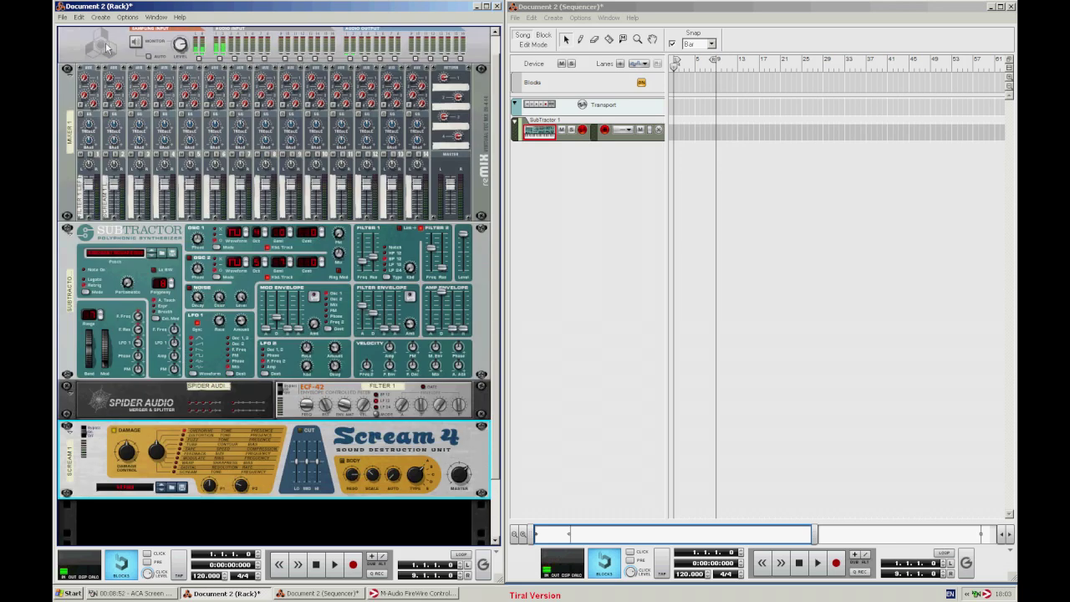
Solo mixer channel 2, set the Scream 4's damage type to Tube, and adjust P1 to about 65 and P2 by ear
{"action": "left_click", "coordinate": [120, 163]}
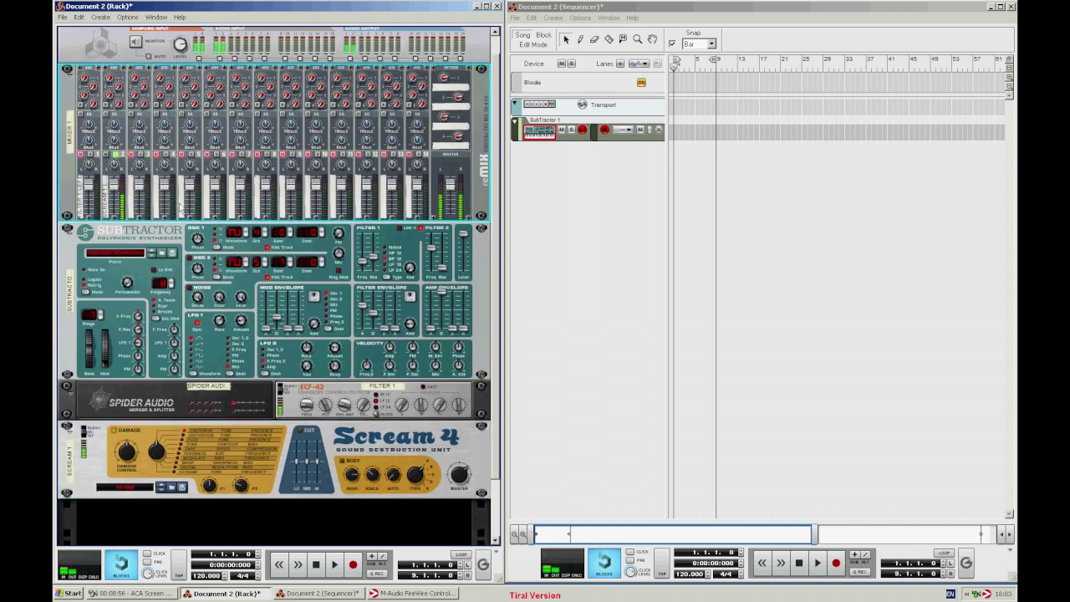
{"action": "left_click", "coordinate": [127, 448]}
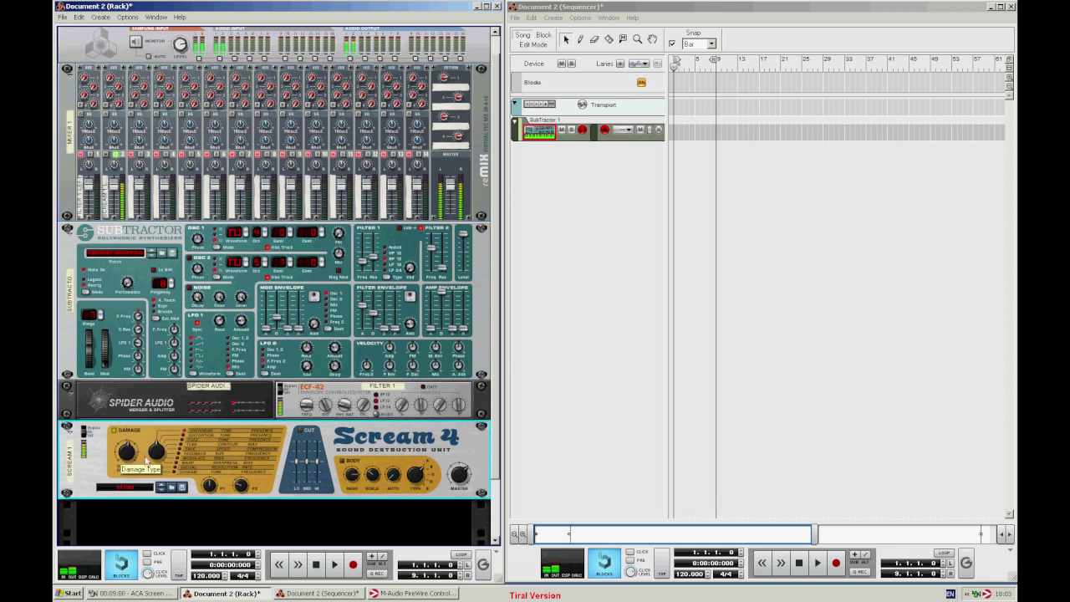
{"action": "left_click_drag", "start_coordinate": [138, 451], "coordinate": [138, 448]}
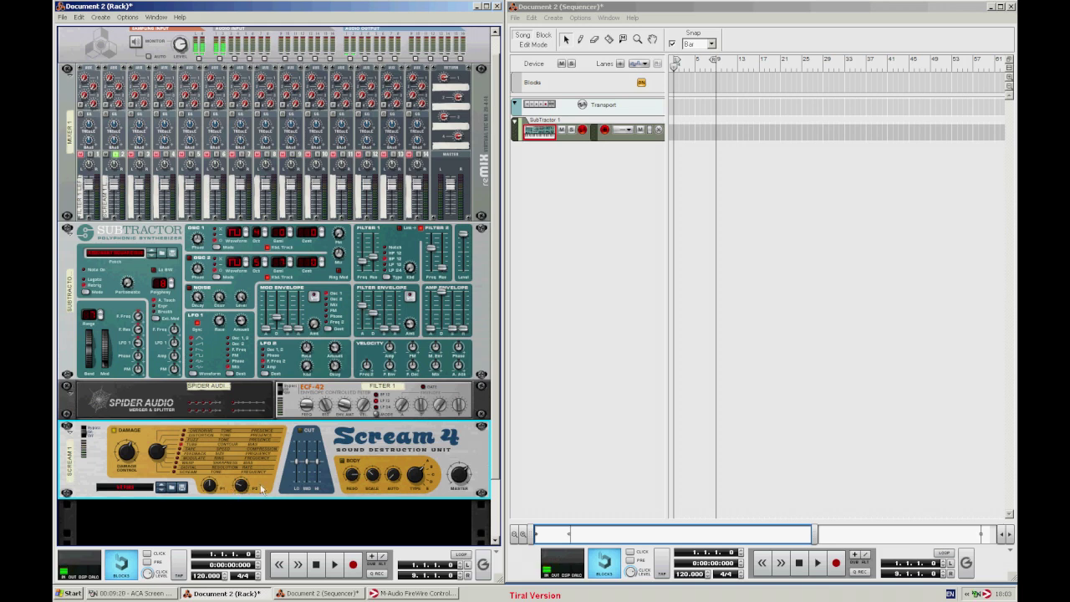
{"action": "left_click_drag", "start_coordinate": [212, 489], "coordinate": [223, 519]}
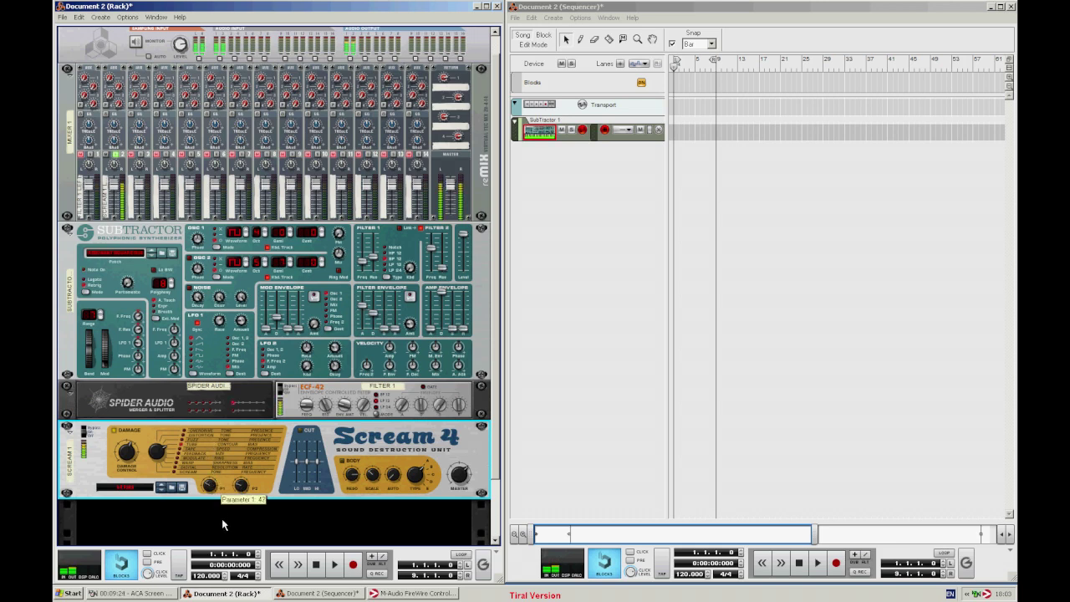
{"action": "left_click_drag", "start_coordinate": [234, 428], "coordinate": [250, 496]}
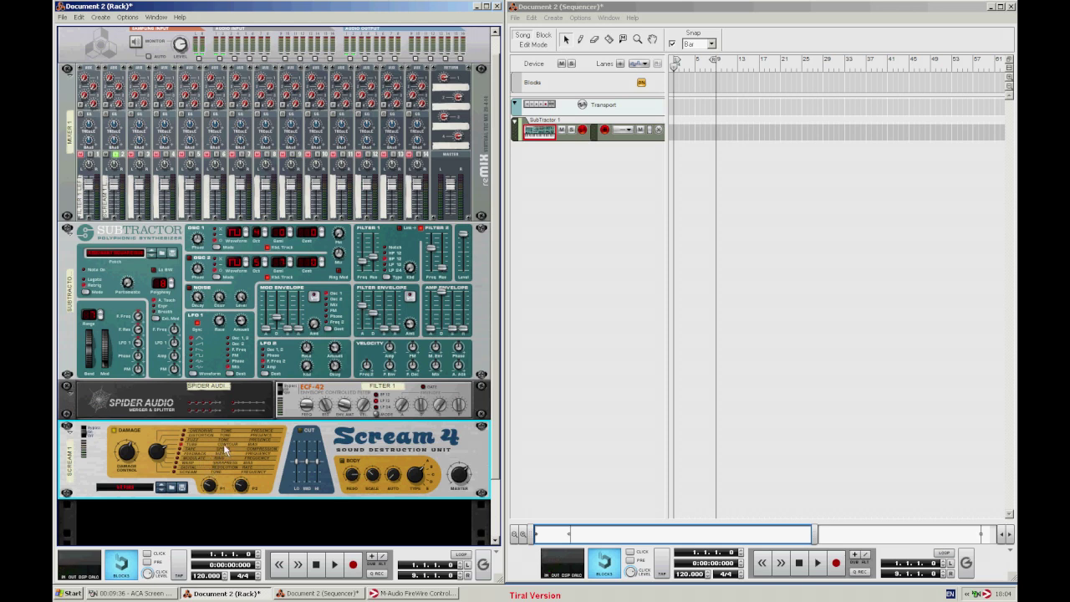
{"action": "left_click_drag", "start_coordinate": [211, 485], "coordinate": [203, 452]}
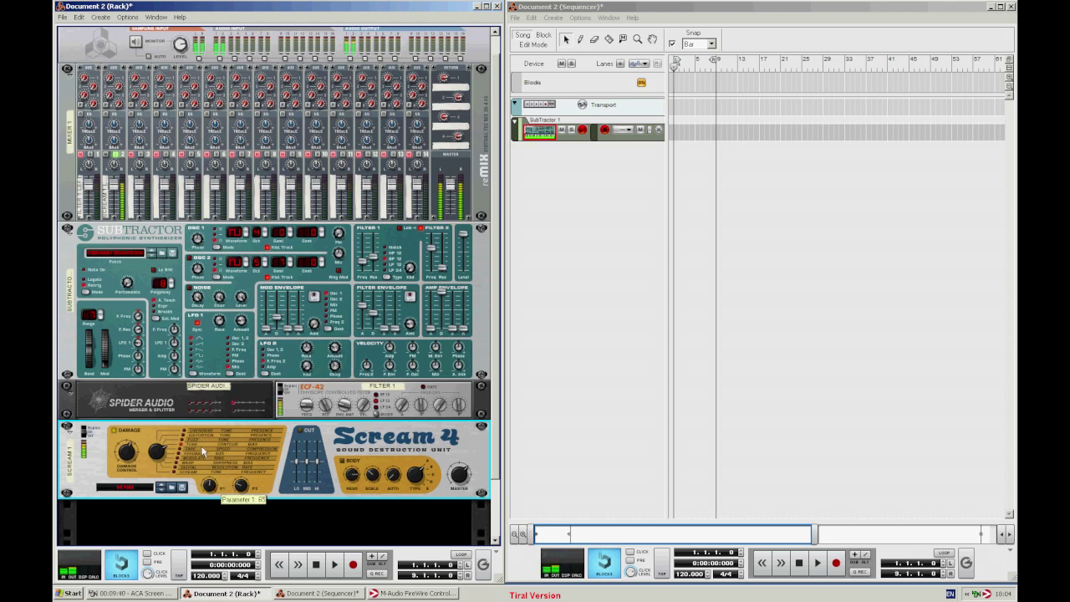
{"action": "left_click_drag", "start_coordinate": [242, 486], "coordinate": [228, 429]}
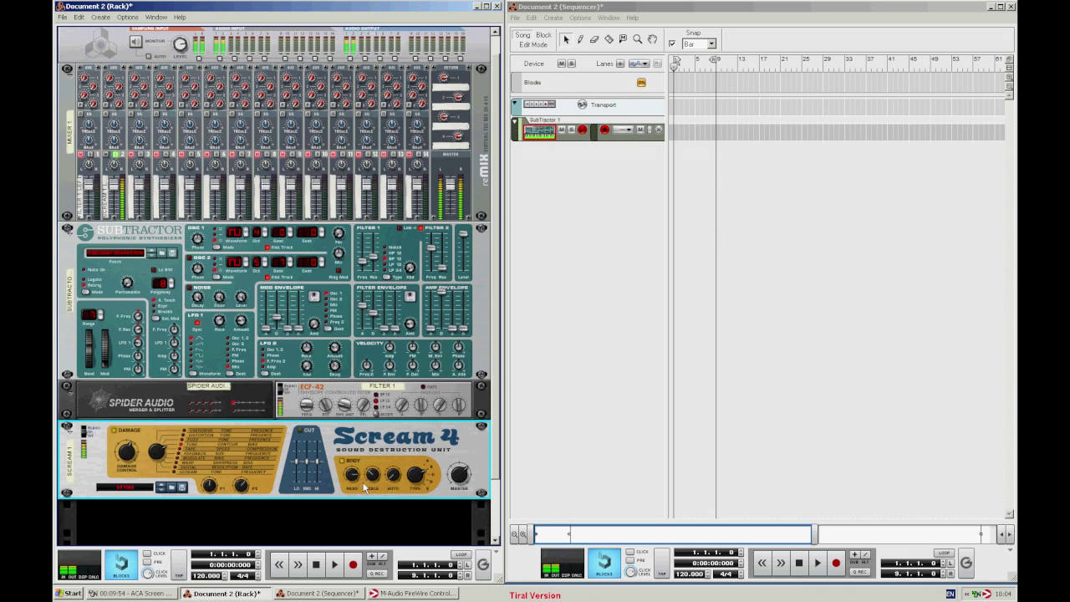
Adjust the Scream 4's body resonance and enable its Cut section, with Lo fully down, Mid slightly raised and Hi around -11
{"action": "left_click_drag", "start_coordinate": [357, 482], "coordinate": [372, 532]}
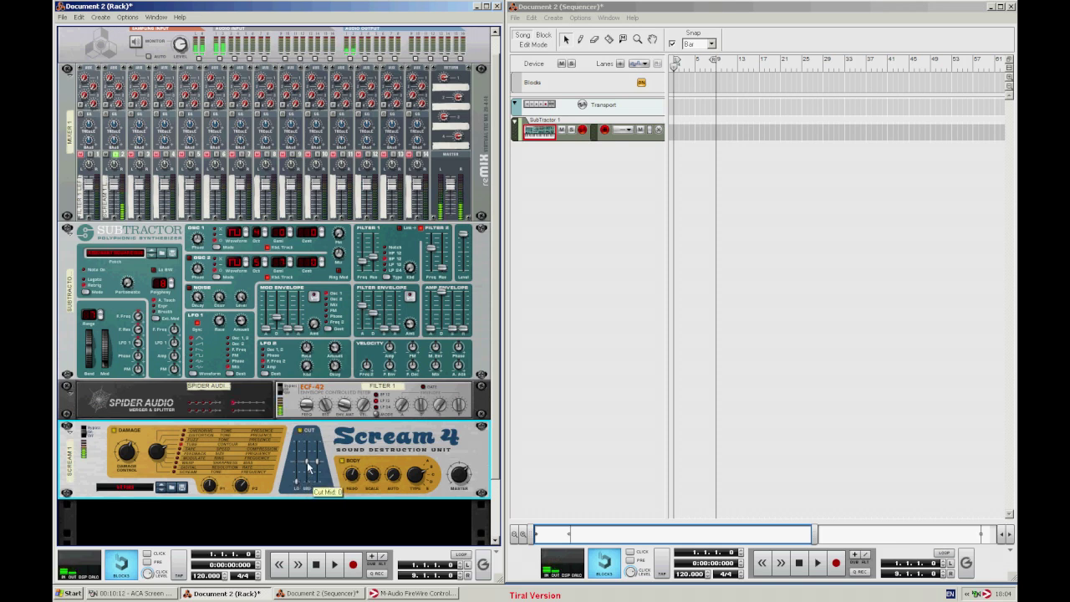
{"action": "left_click_drag", "start_coordinate": [309, 462], "coordinate": [305, 479]}
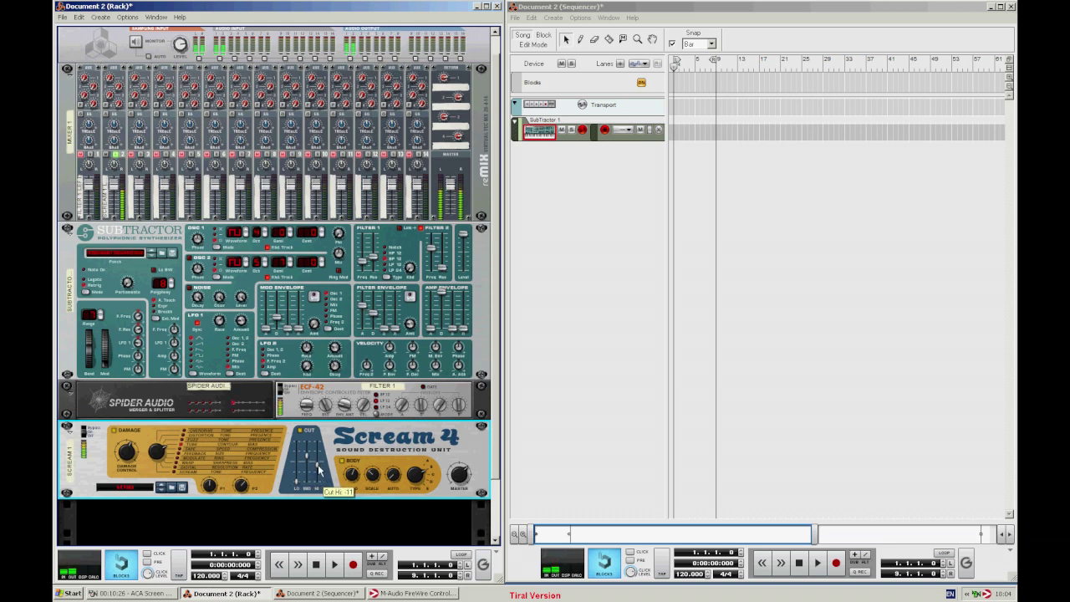
{"action": "left_click_drag", "start_coordinate": [318, 471], "coordinate": [306, 447]}
Solo mixer channel 1 together with channel 2 and lower channel 2's level to balance the distorted layer against the sub
{"action": "left_click", "coordinate": [89, 157]}
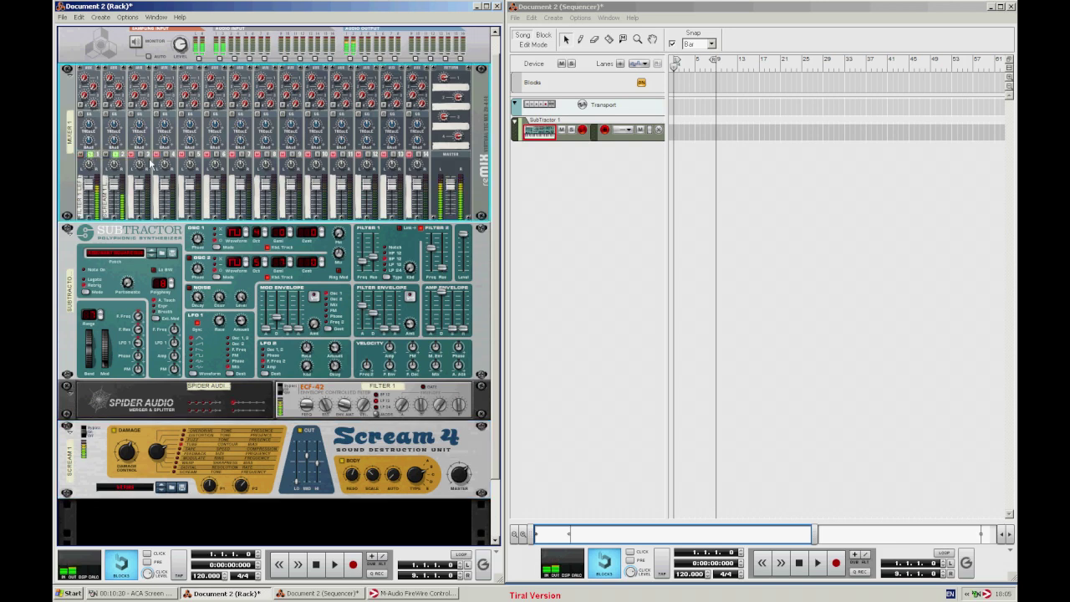
{"action": "left_click_drag", "start_coordinate": [115, 191], "coordinate": [118, 216]}
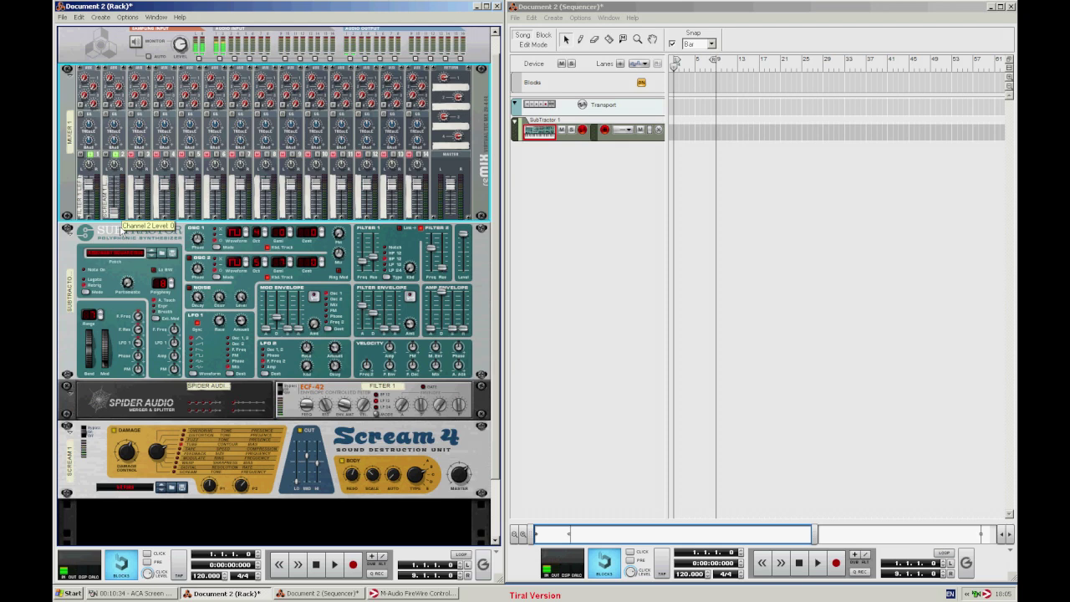
{"action": "left_click_drag", "start_coordinate": [122, 216], "coordinate": [120, 198]}
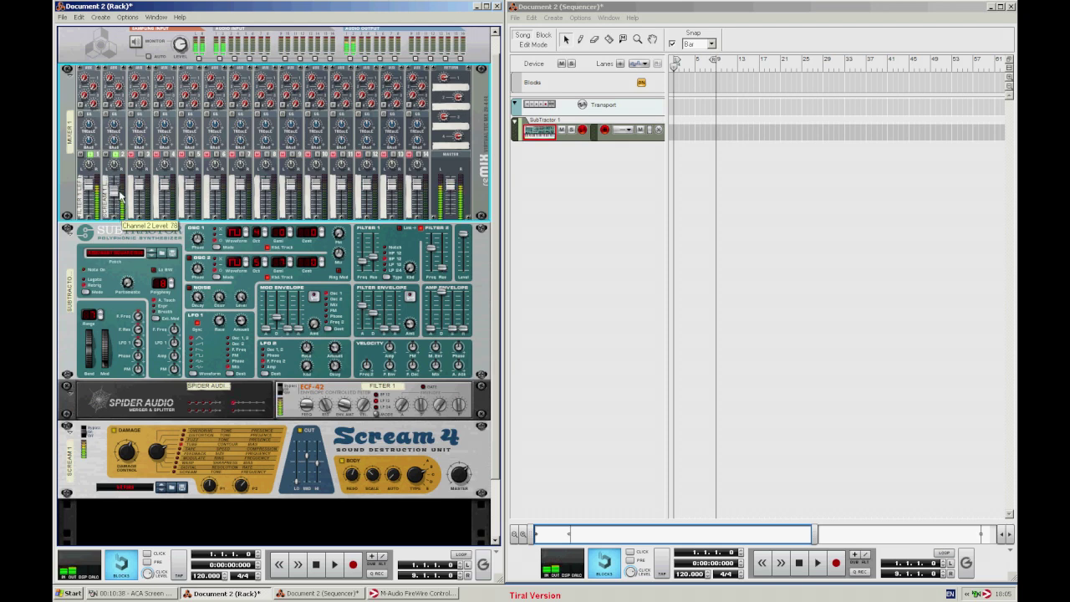
{"action": "left_click_drag", "start_coordinate": [120, 197], "coordinate": [120, 193]}
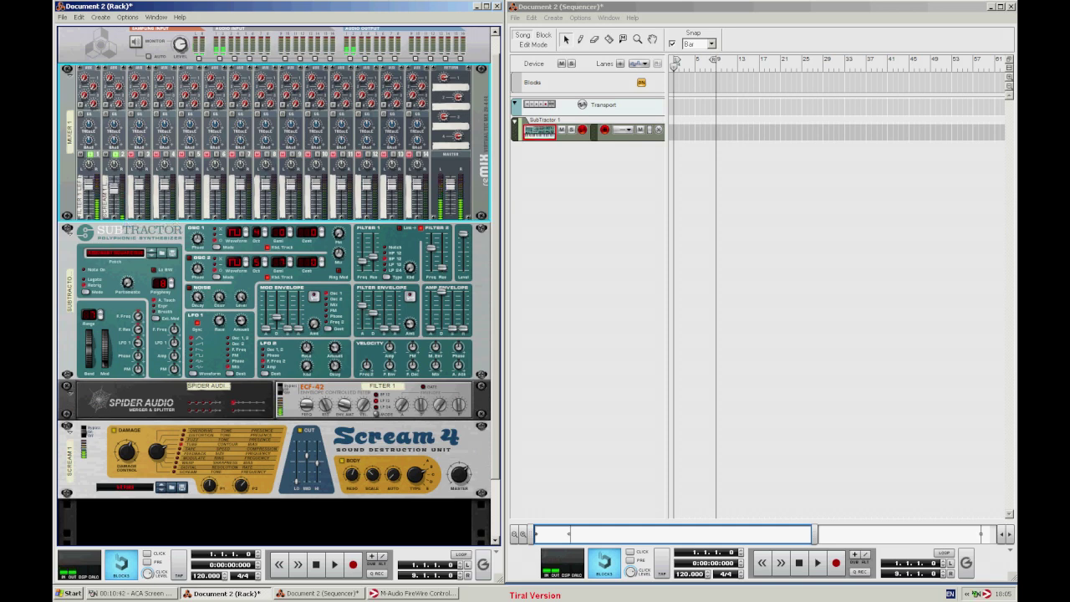
Add a second Scream 4 Distortion, fed from another Spider split output, and connect its output to mixer channel 3
{"action": "scroll", "coordinate": [314, 470], "scroll_direction": "down", "scroll_amount": 3}
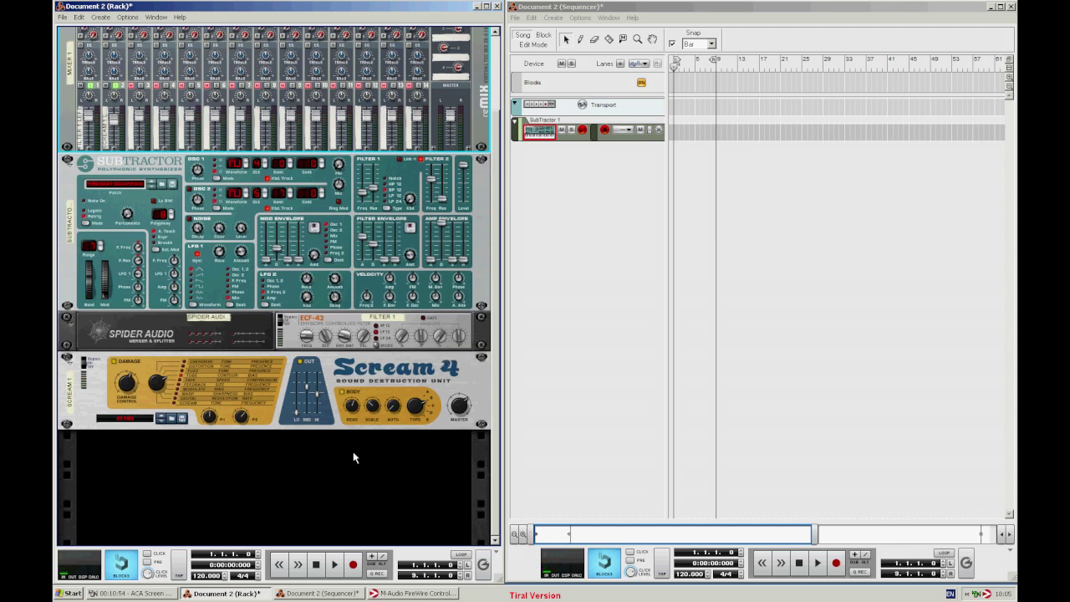
{"action": "right_click", "coordinate": [214, 467]}
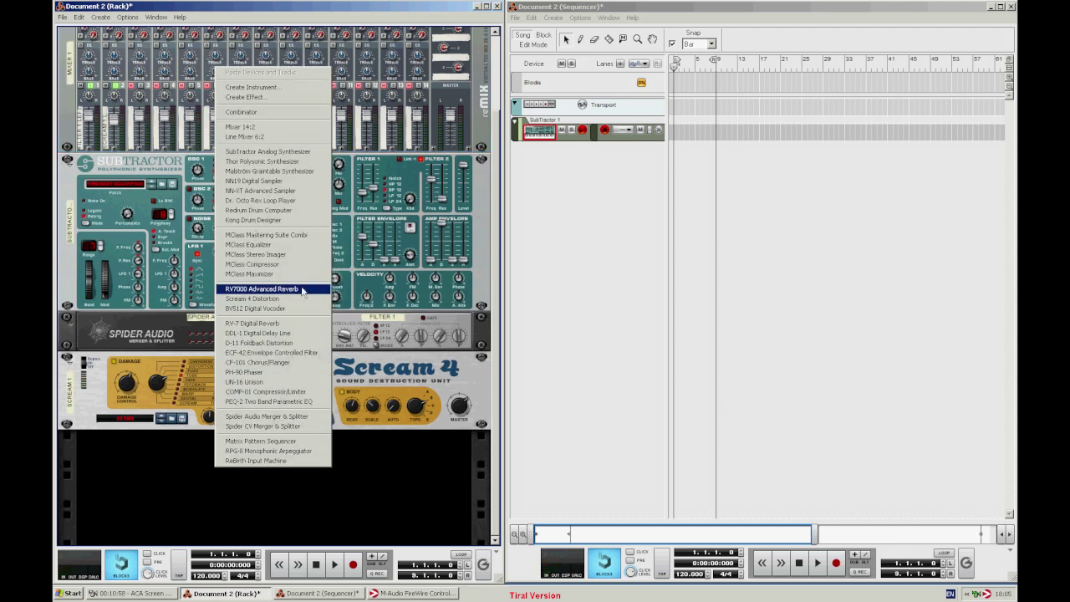
{"action": "left_click", "coordinate": [301, 298]}
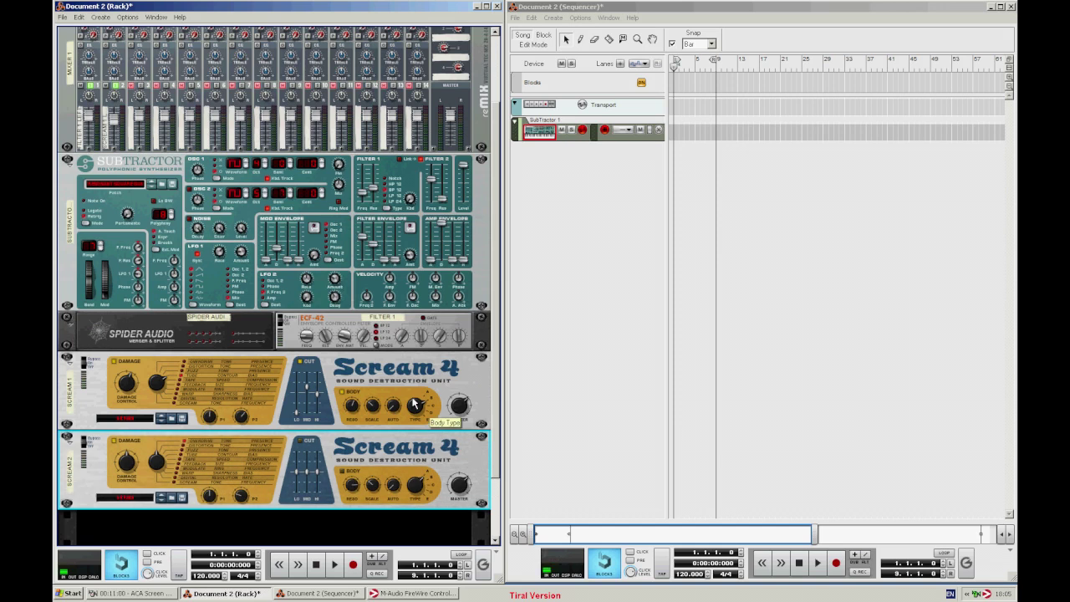
{"action": "key", "text": "Tab"}
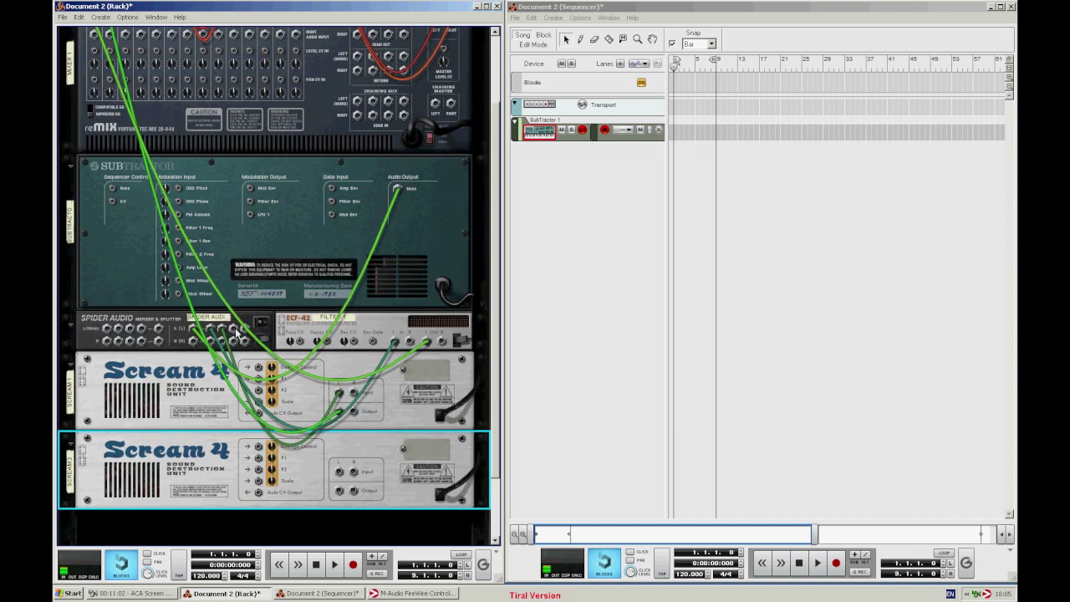
{"action": "left_click_drag", "start_coordinate": [236, 335], "coordinate": [127, 101]}
{"action": "key", "text": "Tab"}
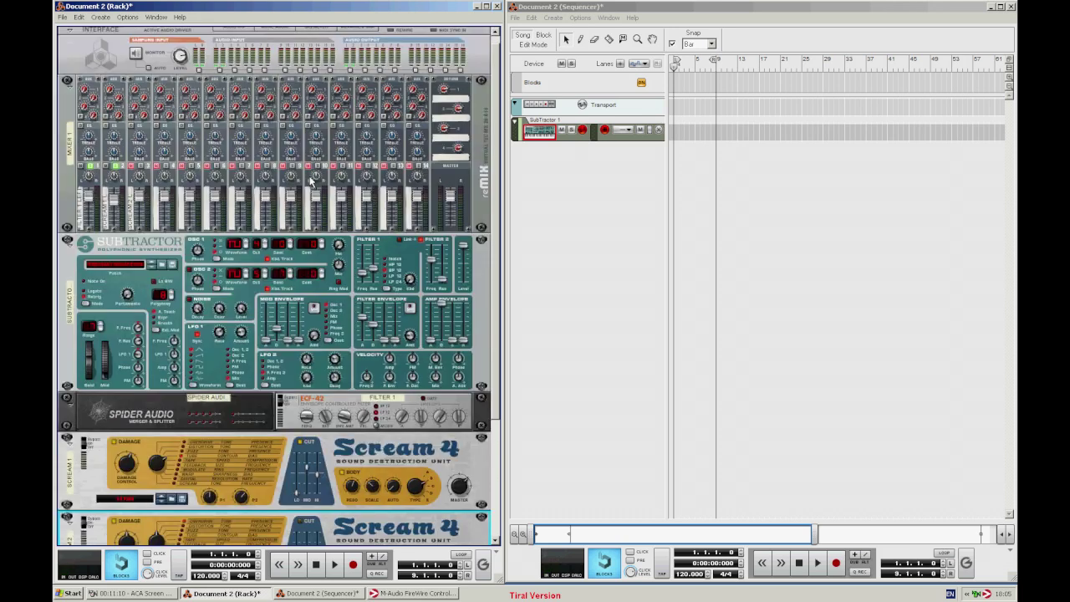
Solo mixer channel 3 and turn off solo on channels 1 and 2
{"action": "scroll", "coordinate": [351, 227], "scroll_direction": "down", "scroll_amount": 5}
{"action": "scroll", "coordinate": [351, 227], "scroll_direction": "up", "scroll_amount": 3}
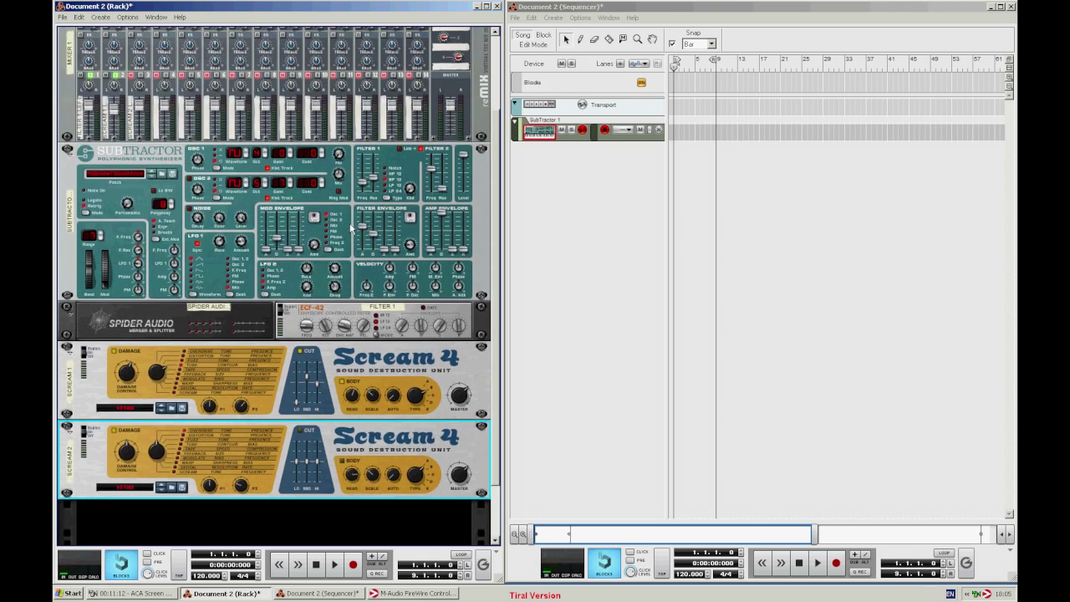
{"action": "left_click", "coordinate": [114, 111]}
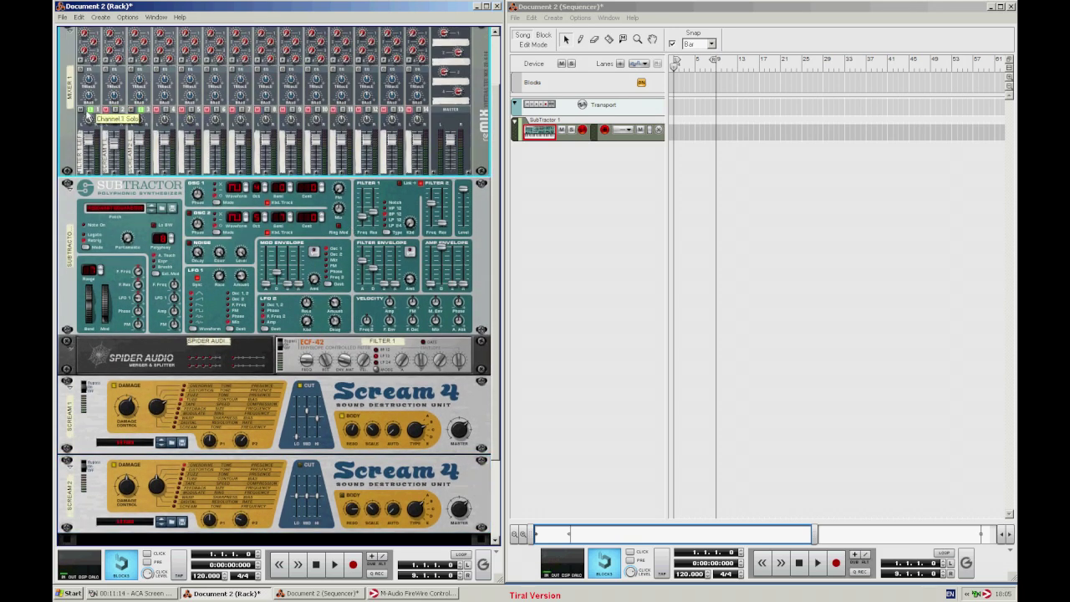
{"action": "left_click", "coordinate": [89, 111]}
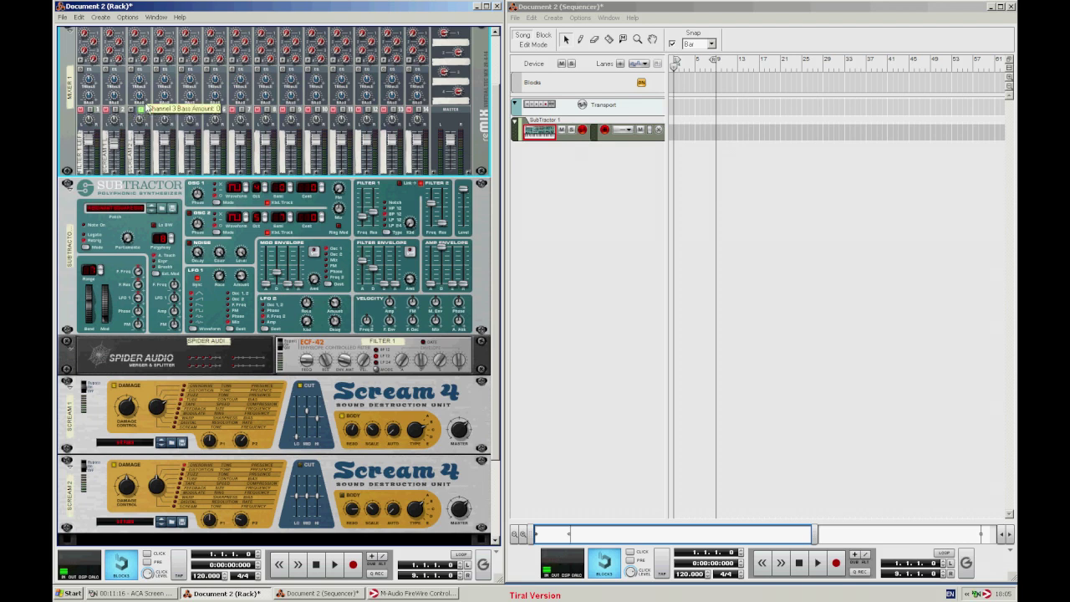
Shape the second Scream 4's damage parameters and body, and enable its Cut section with Lo fully down, Mid slightly lowered and Hi raised
{"action": "scroll", "coordinate": [280, 351], "scroll_direction": "down", "scroll_amount": 3}
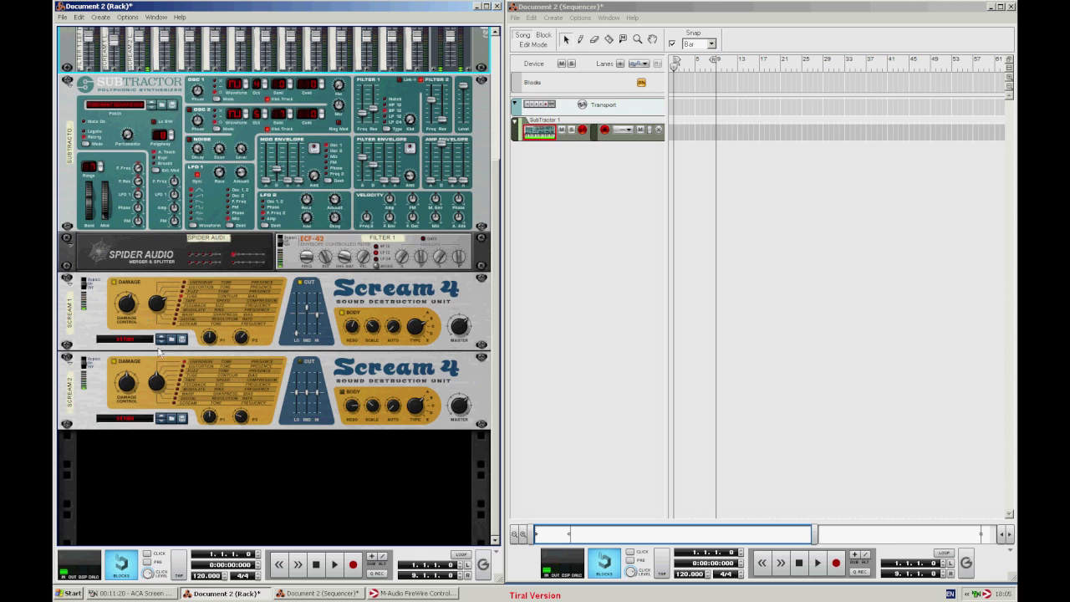
{"action": "left_click", "coordinate": [133, 392]}
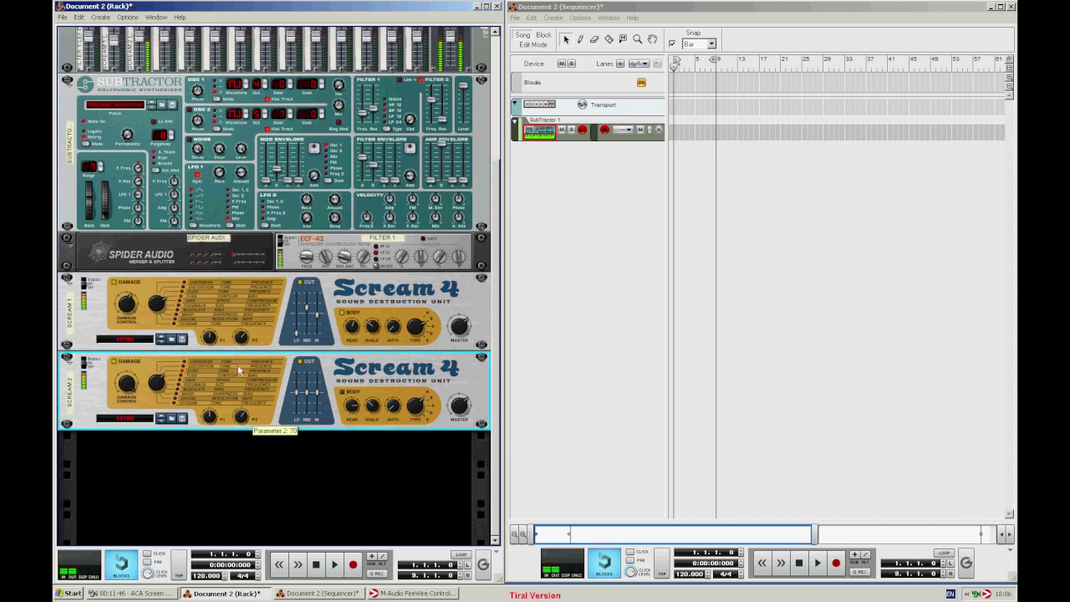
{"action": "left_click_drag", "start_coordinate": [237, 340], "coordinate": [237, 313]}
{"action": "mouse_move", "coordinate": [211, 422]}
{"action": "left_mouse_down"}
{"action": "mouse_move", "coordinate": [208, 388]}
{"action": "mouse_move", "coordinate": [211, 401]}
{"action": "left_mouse_up"}
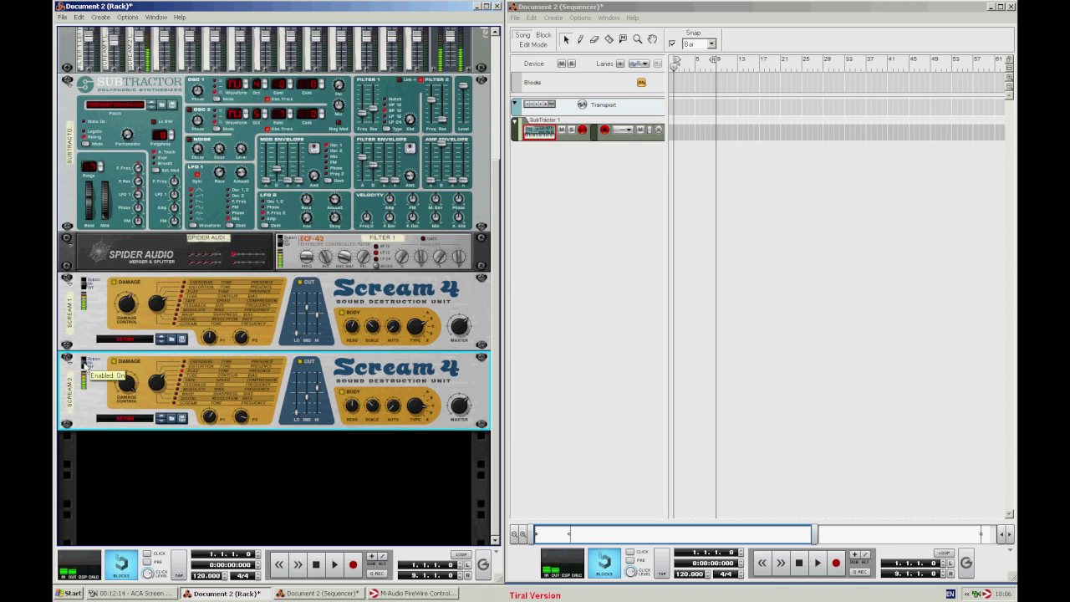
Turn off solo on mixer channel 3 and adjust its level to balance the second distorted layer against the others
{"action": "scroll", "coordinate": [200, 383], "scroll_direction": "up", "scroll_amount": 3}
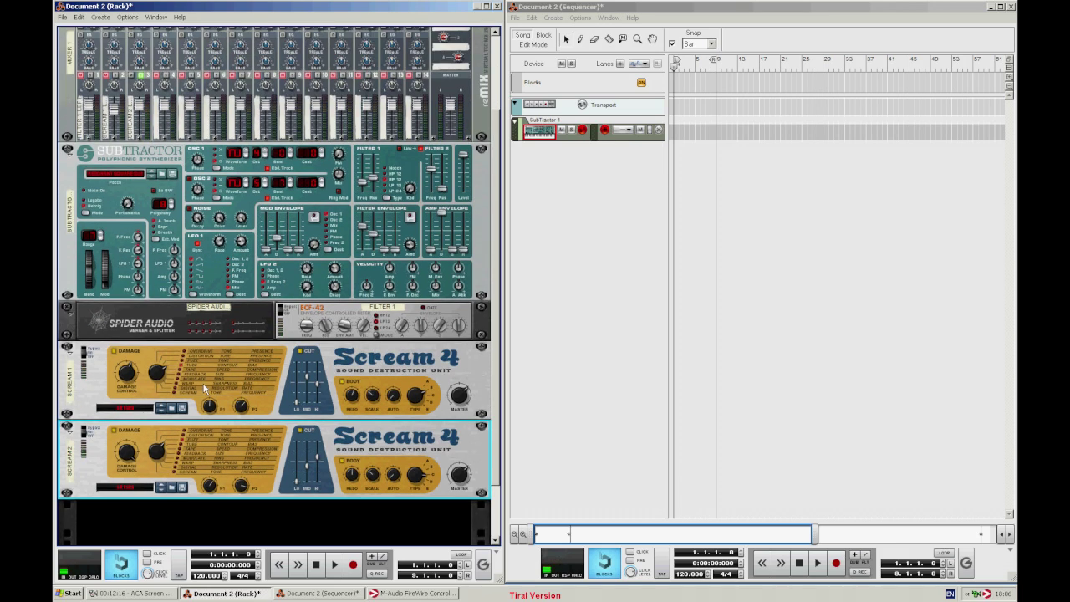
{"action": "left_click", "coordinate": [143, 86]}
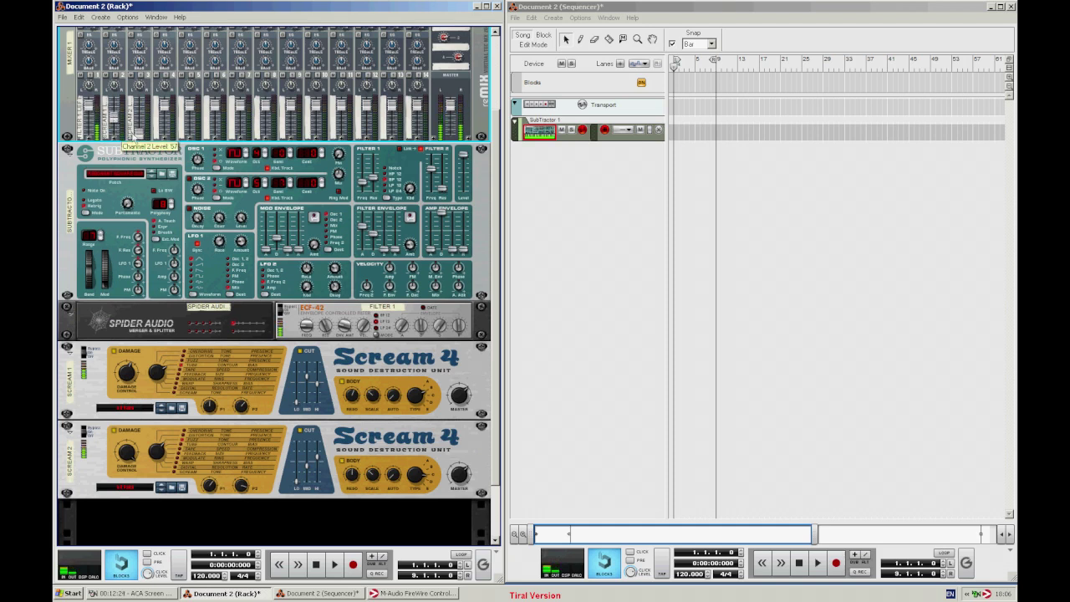
{"action": "left_click_drag", "start_coordinate": [142, 134], "coordinate": [142, 122]}
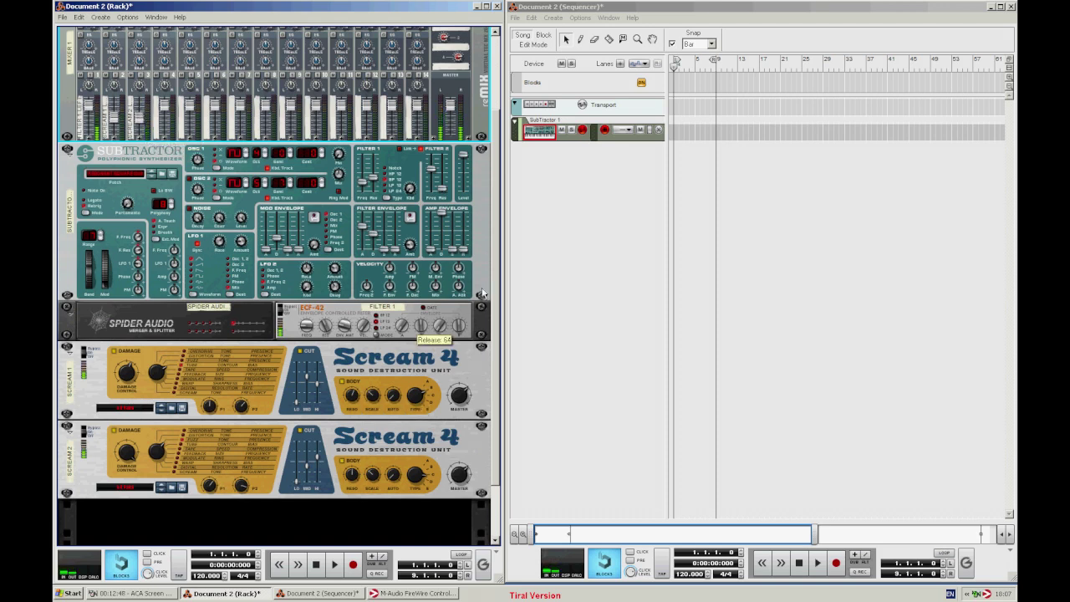
Audition mixer channels 1 and 3 separately in solo, leaving only channel 2 soloed
{"action": "scroll", "coordinate": [498, 236], "scroll_direction": "down", "scroll_amount": 2}
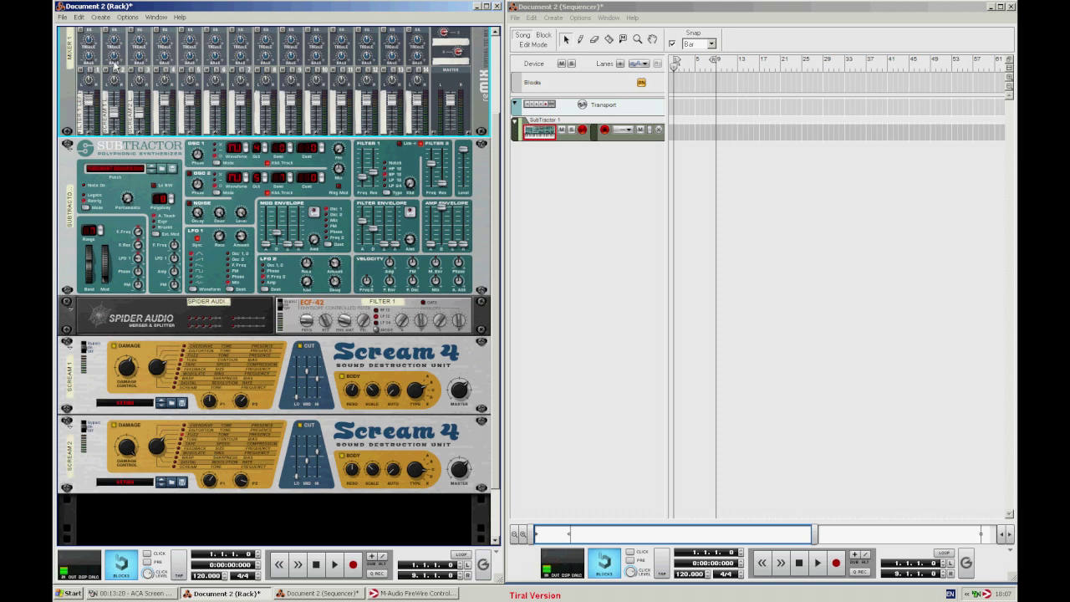
{"action": "left_click", "coordinate": [89, 71]}
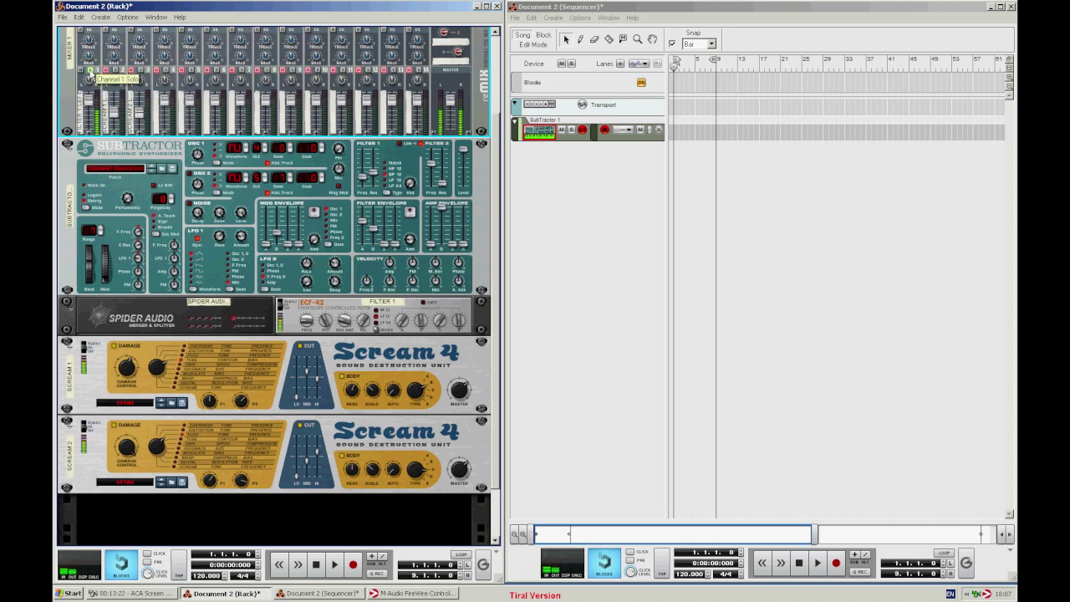
{"action": "left_click", "coordinate": [89, 71]}
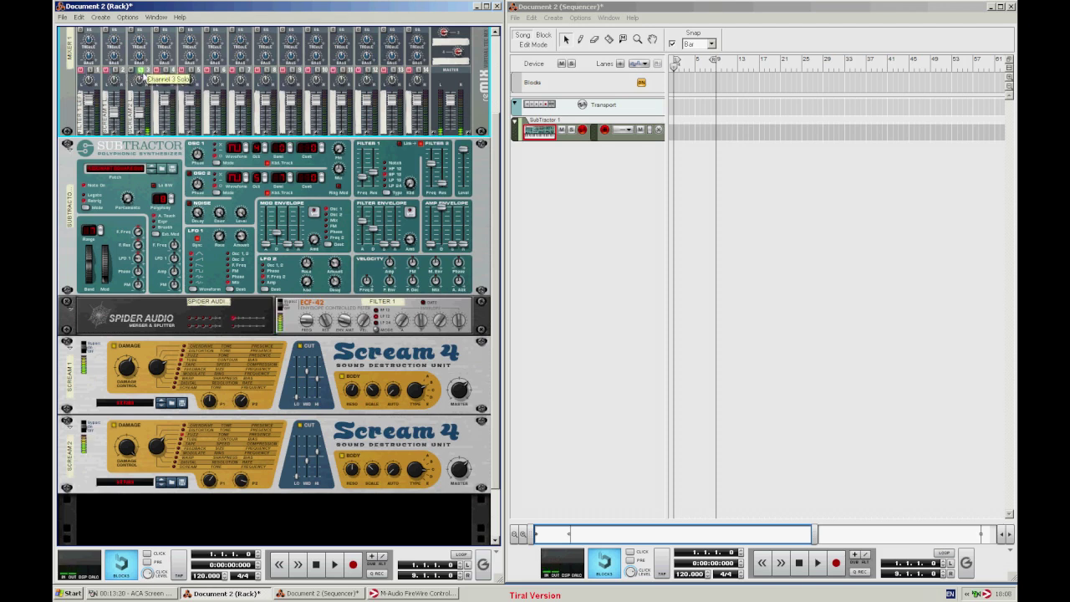
{"action": "left_click", "coordinate": [114, 72]}
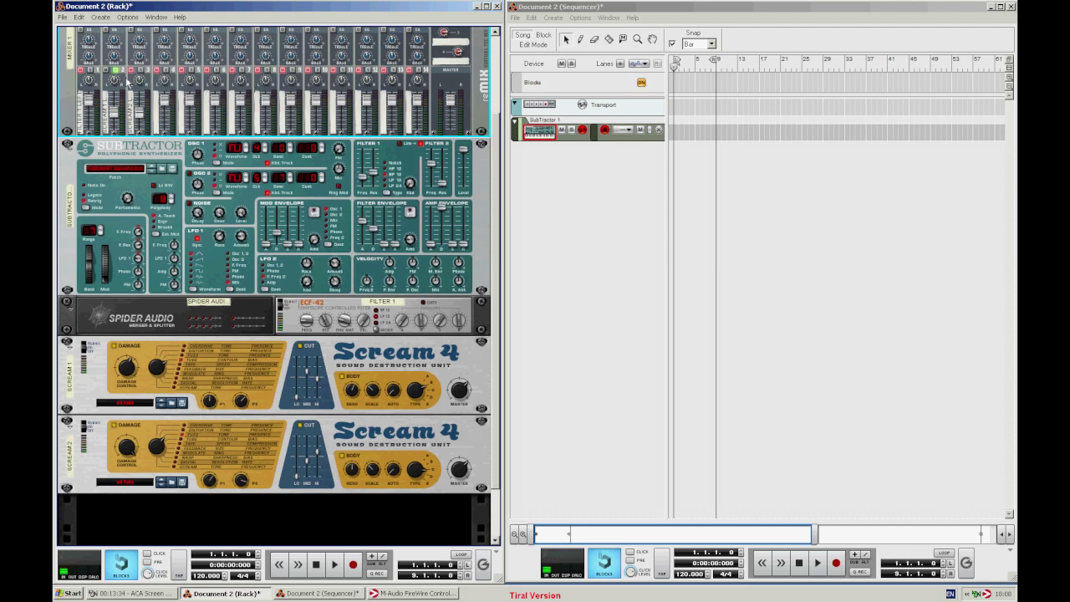
Add an RV7000 Advanced Reverb after the first Scream 4 and lower its dry/wet mix
{"action": "right_click", "coordinate": [88, 403]}
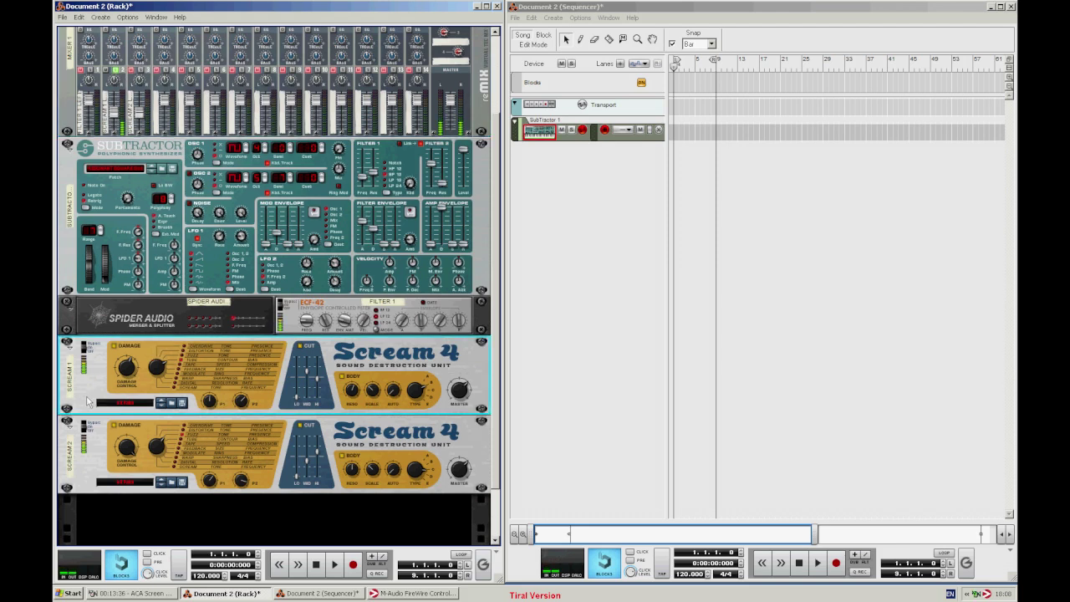
{"action": "mouse_move", "coordinate": [149, 257]}
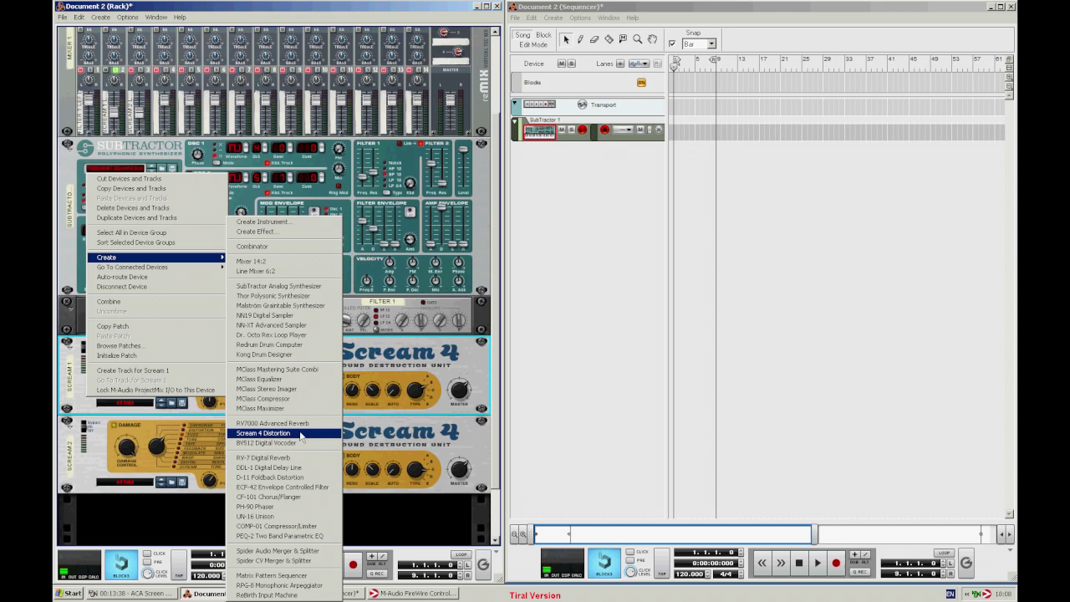
{"action": "left_click", "coordinate": [275, 432]}
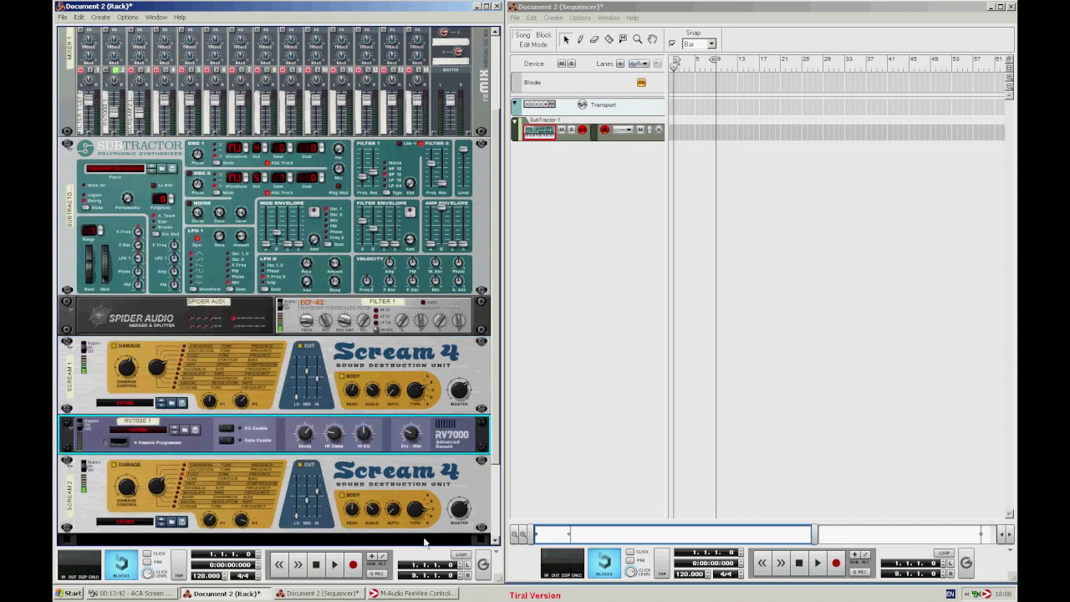
{"action": "left_click_drag", "start_coordinate": [422, 428], "coordinate": [418, 447]}
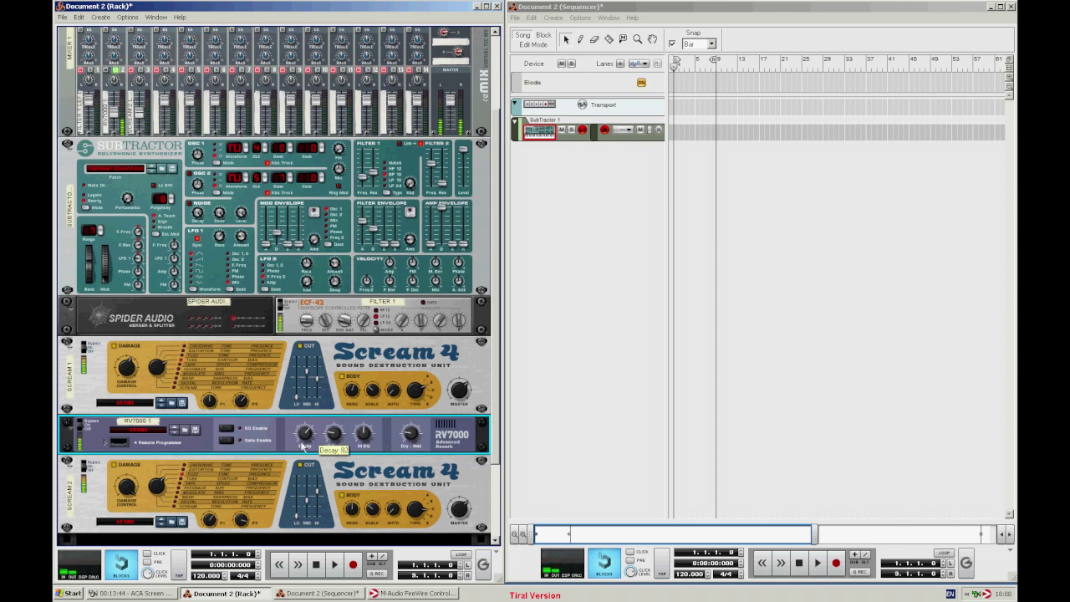
Load the EKO SpaceEcho 1.rv7 patch into the RV7000, reduce its decay to about 29, and clear the mixer solo
{"action": "left_click", "coordinate": [188, 433]}
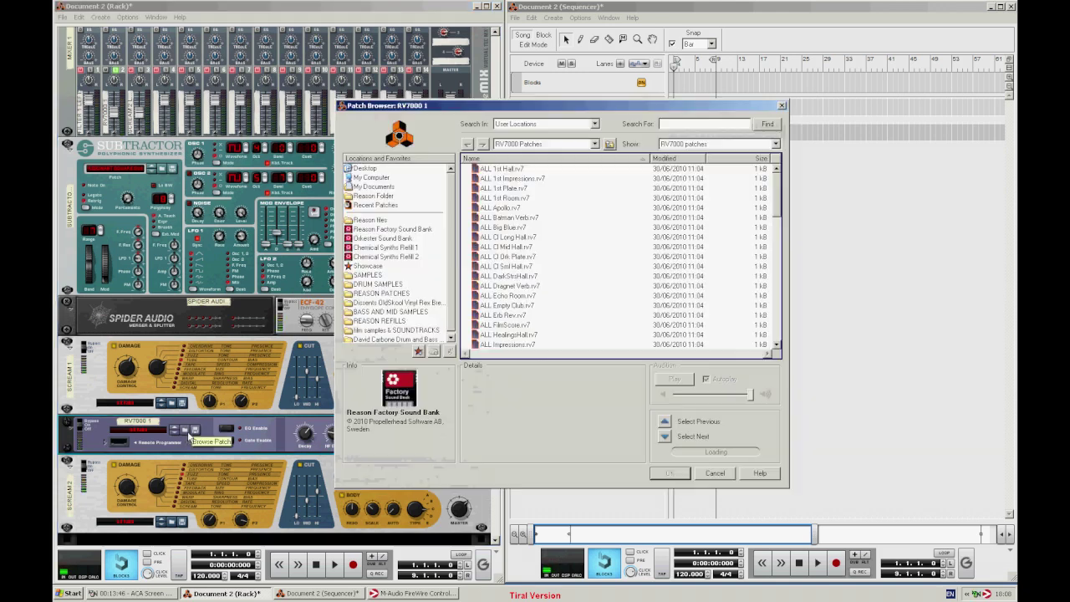
{"action": "scroll", "coordinate": [556, 248], "scroll_direction": "down", "scroll_amount": 5}
{"action": "scroll", "coordinate": [556, 249], "scroll_direction": "down", "scroll_amount": 10}
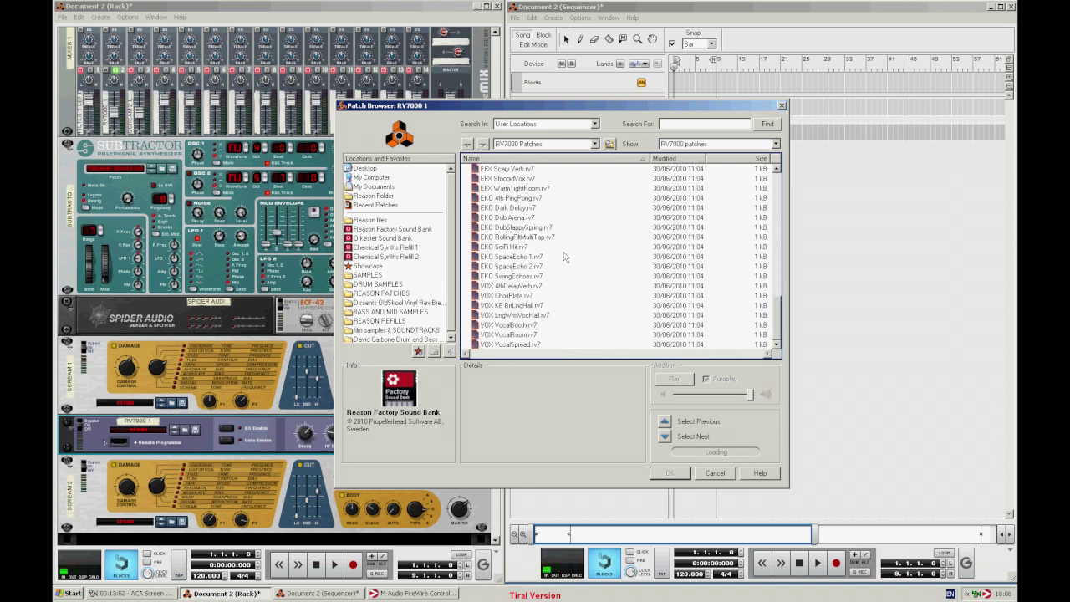
{"action": "left_click", "coordinate": [522, 257]}
{"action": "left_click", "coordinate": [670, 473]}
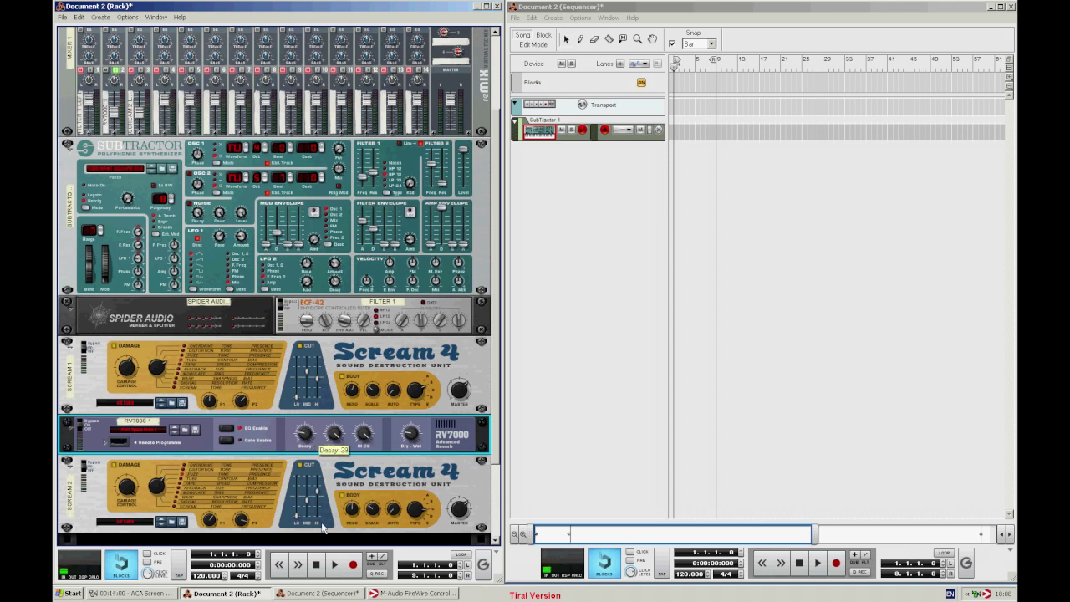
{"action": "mouse_move", "coordinate": [322, 531]}
{"action": "left_mouse_down"}
{"action": "mouse_move", "coordinate": [318, 478]}
{"action": "mouse_move", "coordinate": [320, 528]}
{"action": "left_mouse_up"}
{"action": "left_click", "coordinate": [142, 81]}
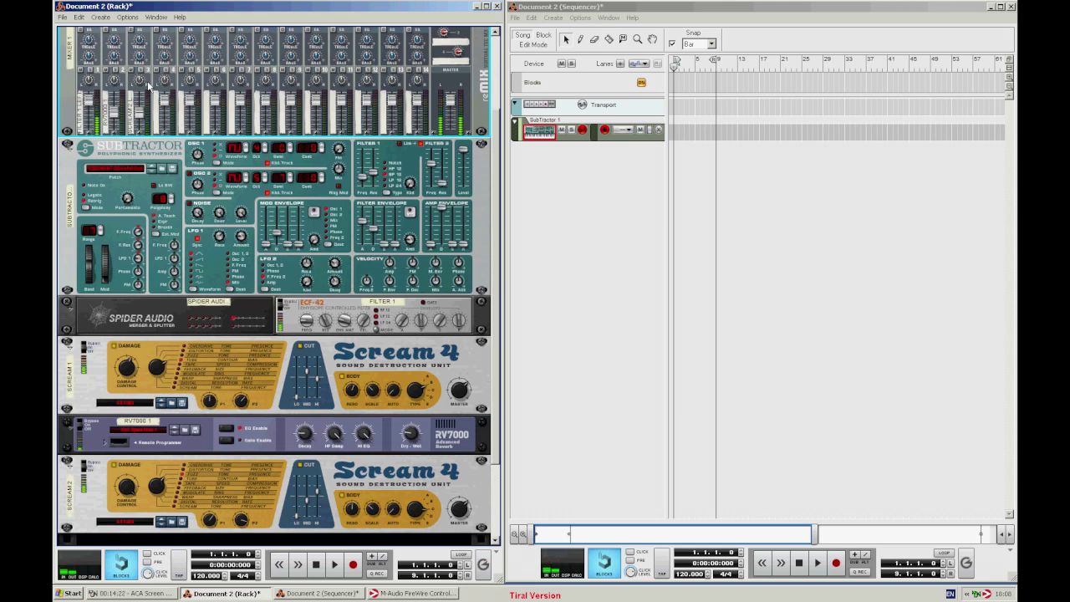
Add an RV-7 Digital Reverb after the second Scream 4
{"action": "scroll", "coordinate": [210, 305], "scroll_direction": "down", "scroll_amount": 3}
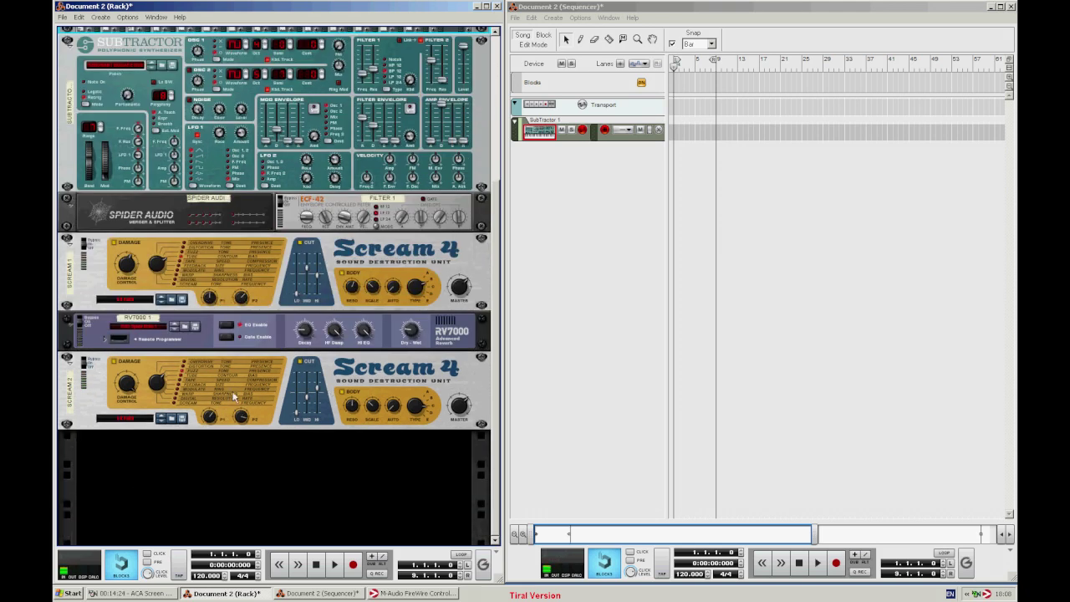
{"action": "right_click", "coordinate": [83, 410]}
{"action": "mouse_move", "coordinate": [130, 274]}
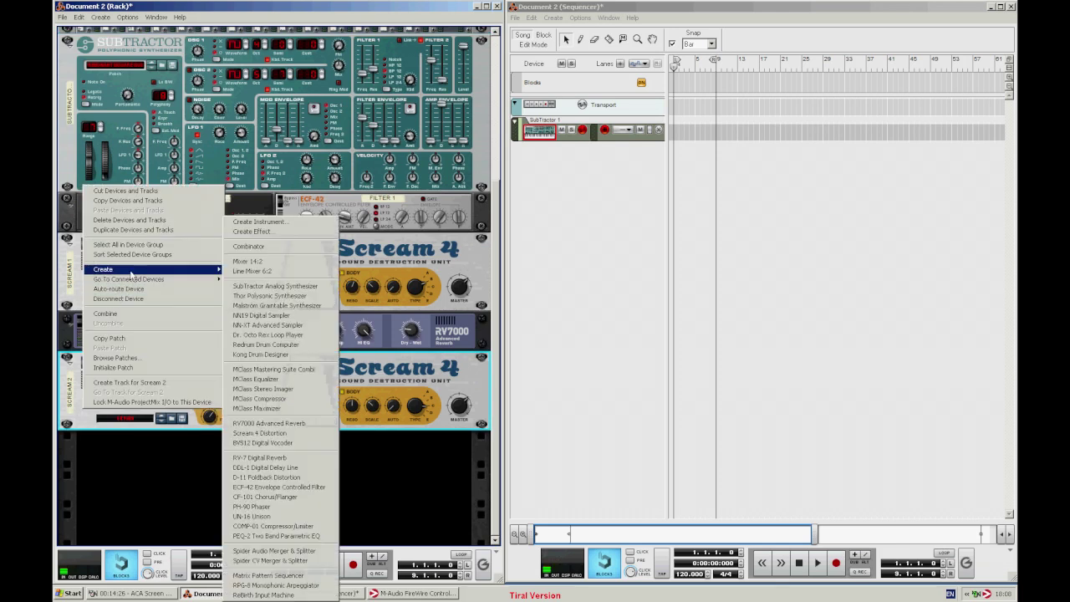
{"action": "left_click", "coordinate": [332, 457]}
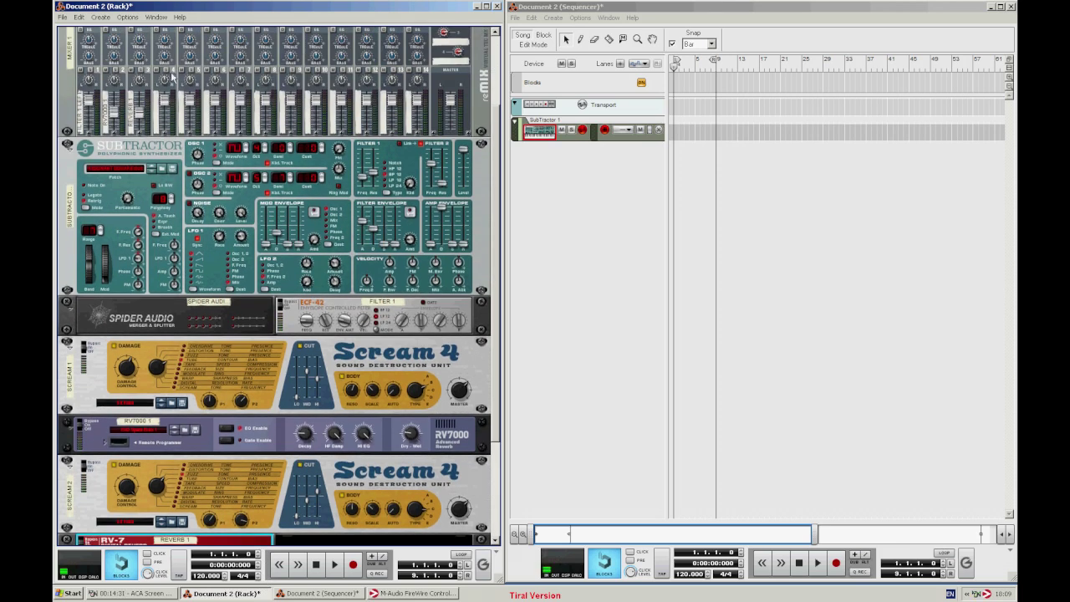
Solo mixer channel 3 to isolate the second distorted layer, leaving channel 4 unsoloed
{"action": "left_click", "coordinate": [165, 66]}
{"action": "left_click", "coordinate": [166, 69]}
{"action": "scroll", "coordinate": [308, 318], "scroll_direction": "down", "scroll_amount": 4}
{"action": "scroll", "coordinate": [314, 338], "scroll_direction": "up", "scroll_amount": 3}
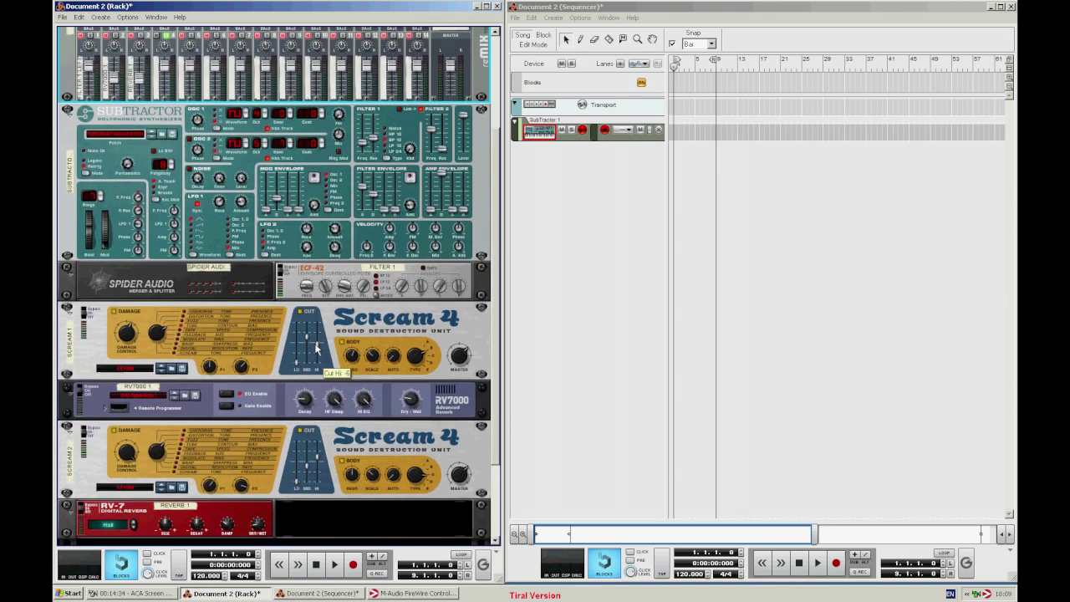
{"action": "scroll", "coordinate": [316, 350], "scroll_direction": "up", "scroll_amount": 2}
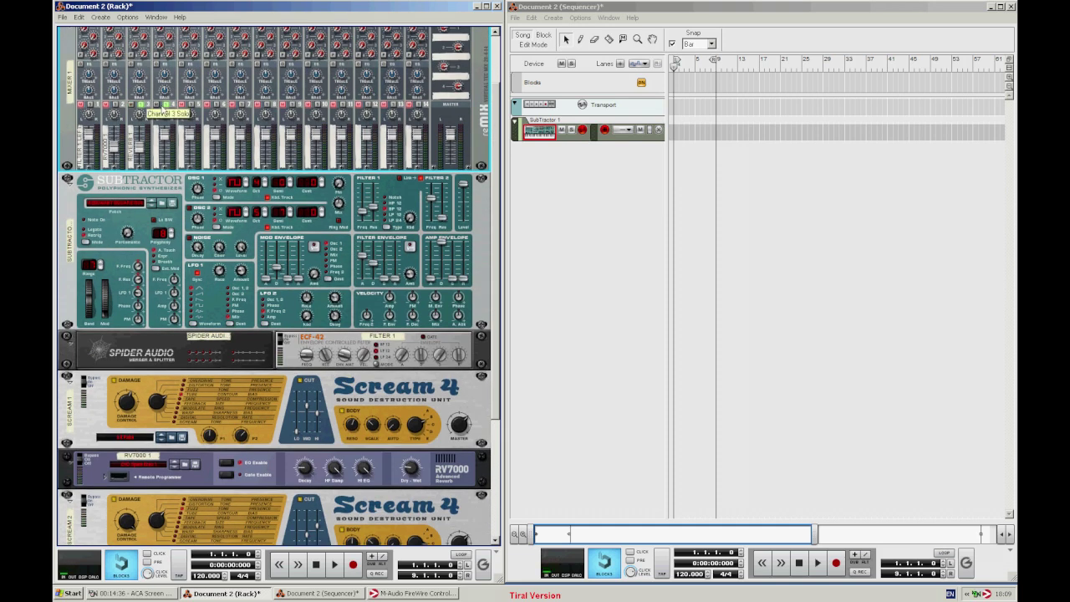
Set the RV-7 algorithm to Stereo Echoes, adjust its dry/wet mix, and turn off solo on mixer channel 3
{"action": "scroll", "coordinate": [345, 227], "scroll_direction": "down", "scroll_amount": 4}
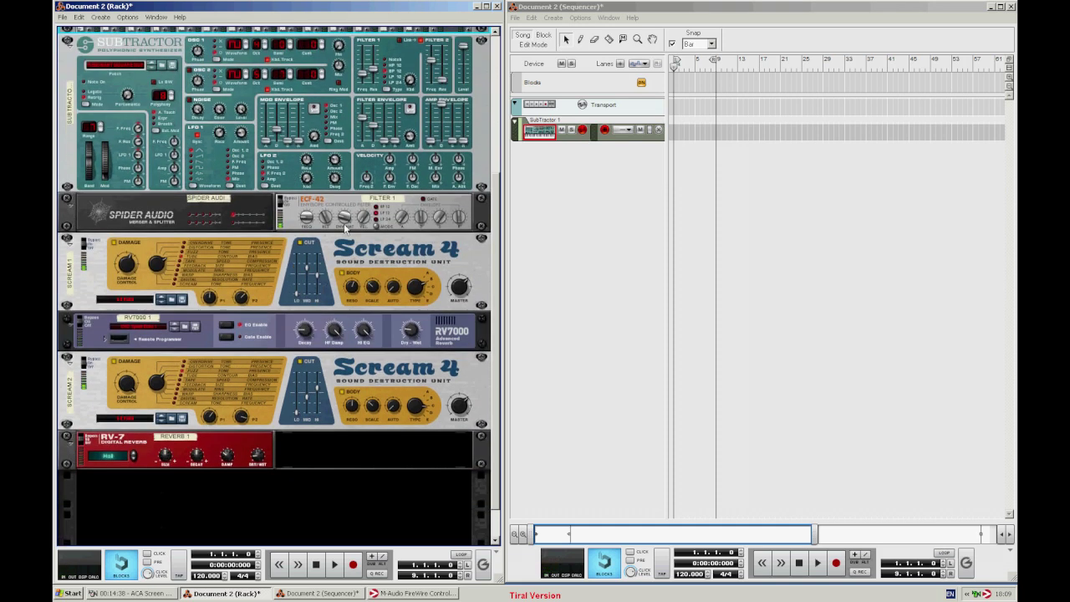
{"action": "scroll", "coordinate": [345, 227], "scroll_direction": "down", "scroll_amount": 1}
{"action": "left_click", "coordinate": [261, 428]}
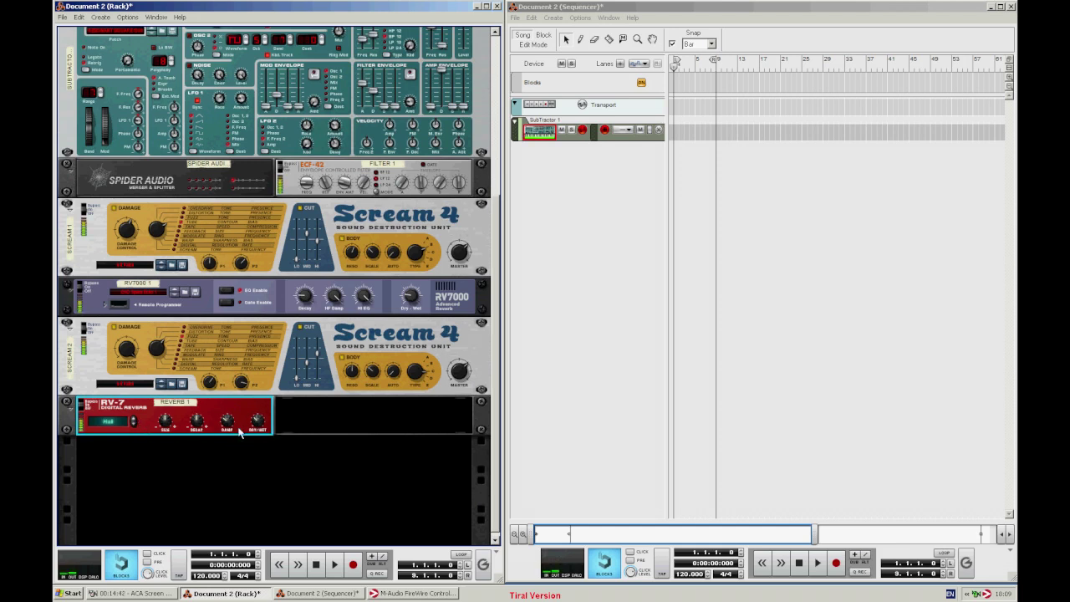
{"action": "left_click", "coordinate": [133, 421]}
{"action": "left_click", "coordinate": [134, 421]}
{"action": "left_click", "coordinate": [134, 421]}
{"action": "left_click", "coordinate": [134, 421]}
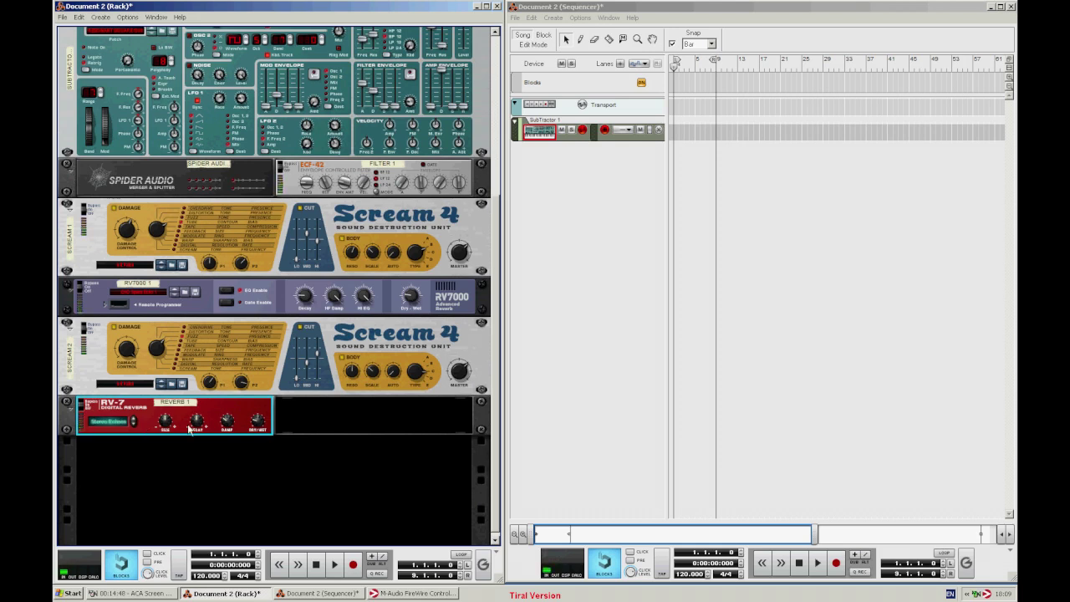
{"action": "mouse_move", "coordinate": [266, 429]}
{"action": "scroll", "coordinate": [260, 409], "scroll_direction": "up", "scroll_amount": 5}
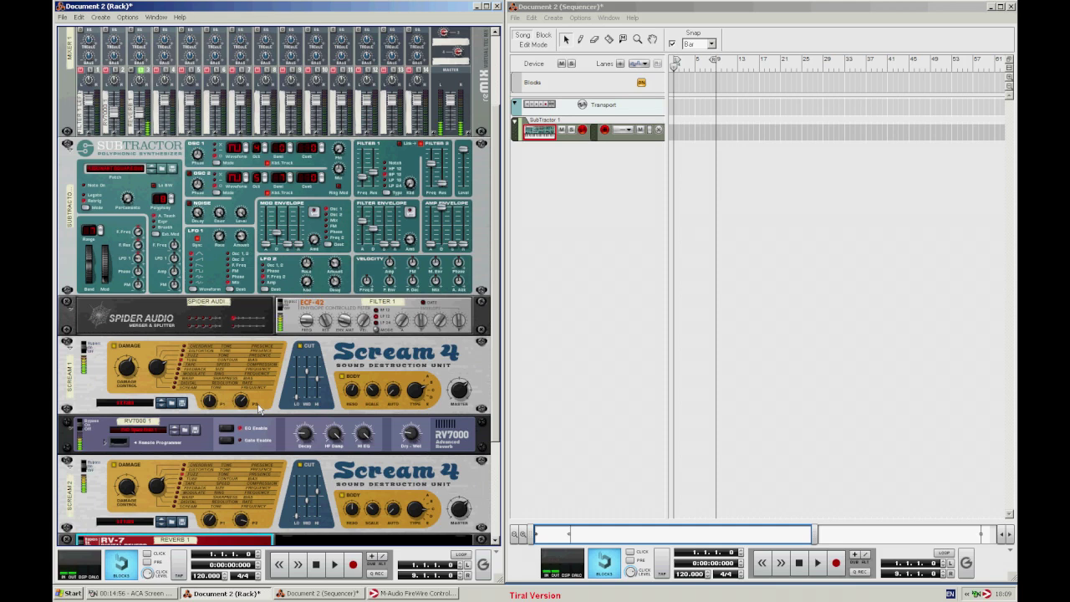
{"action": "left_click", "coordinate": [144, 75]}
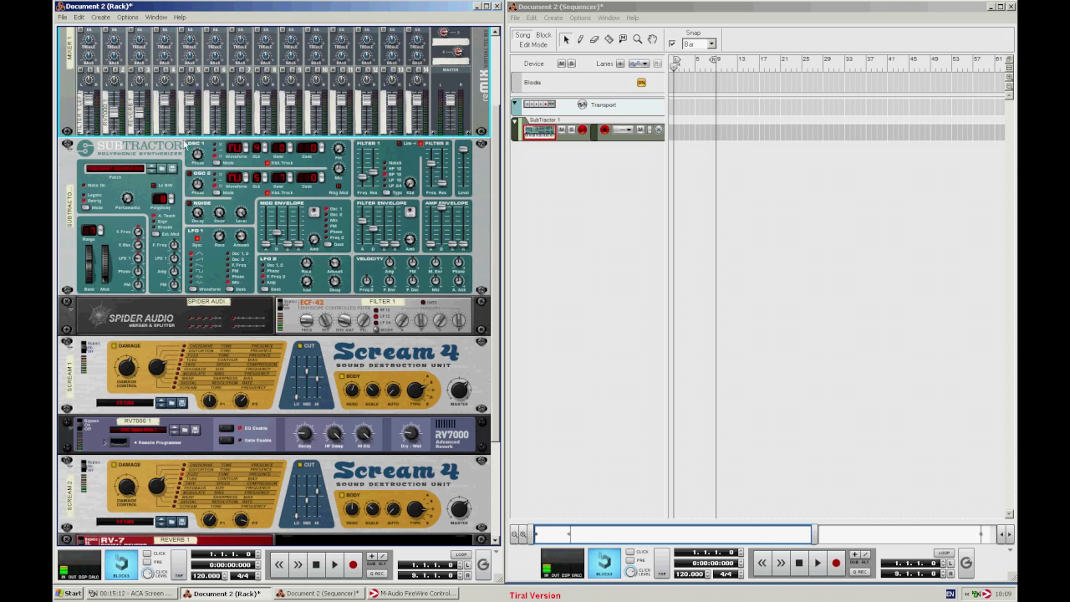
Add an MClass Equalizer after the RV7000 and roll off its low frequencies
{"action": "scroll", "coordinate": [288, 291], "scroll_direction": "down", "scroll_amount": 3}
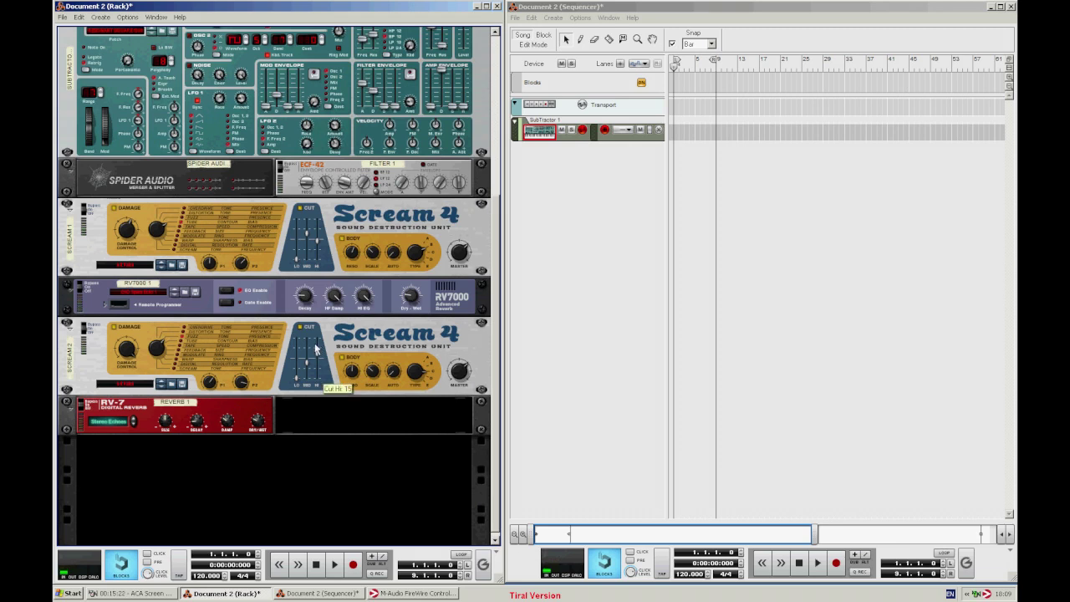
{"action": "scroll", "coordinate": [316, 349], "scroll_direction": "up", "scroll_amount": 2}
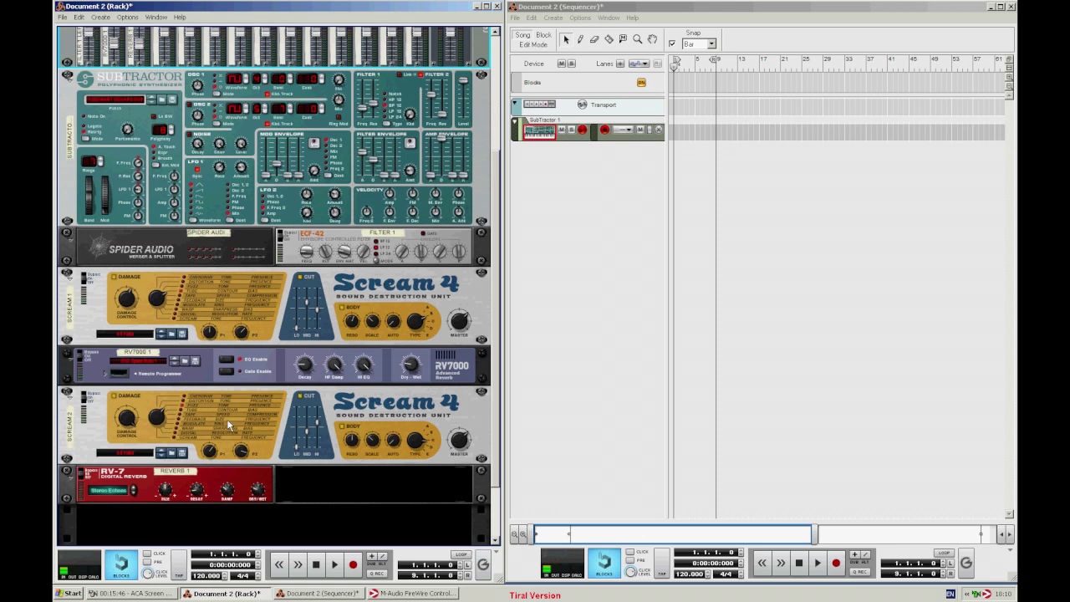
{"action": "right_click", "coordinate": [93, 377]}
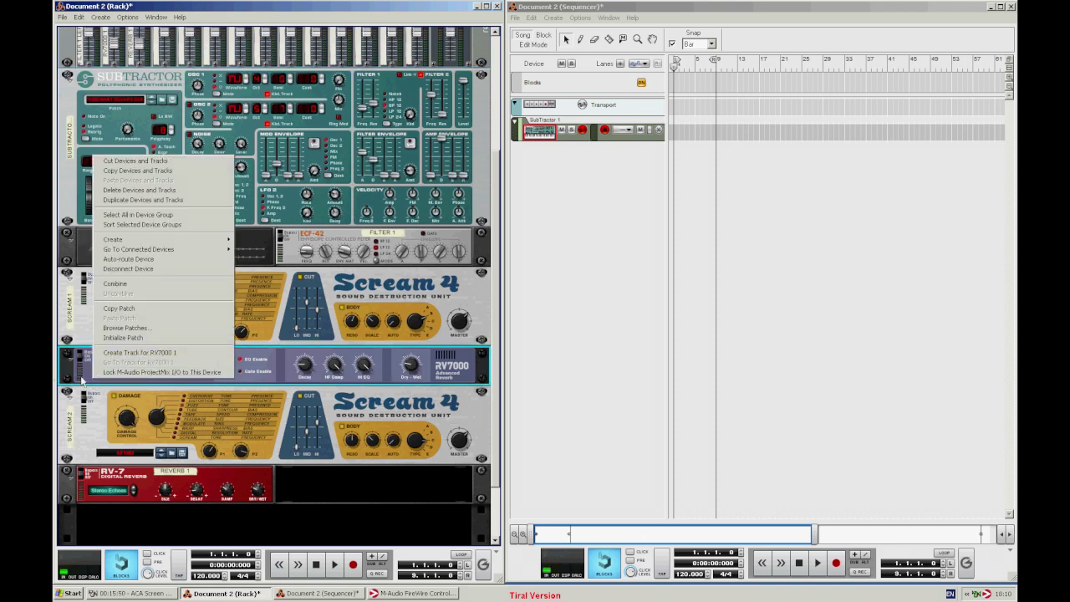
{"action": "mouse_move", "coordinate": [126, 242]}
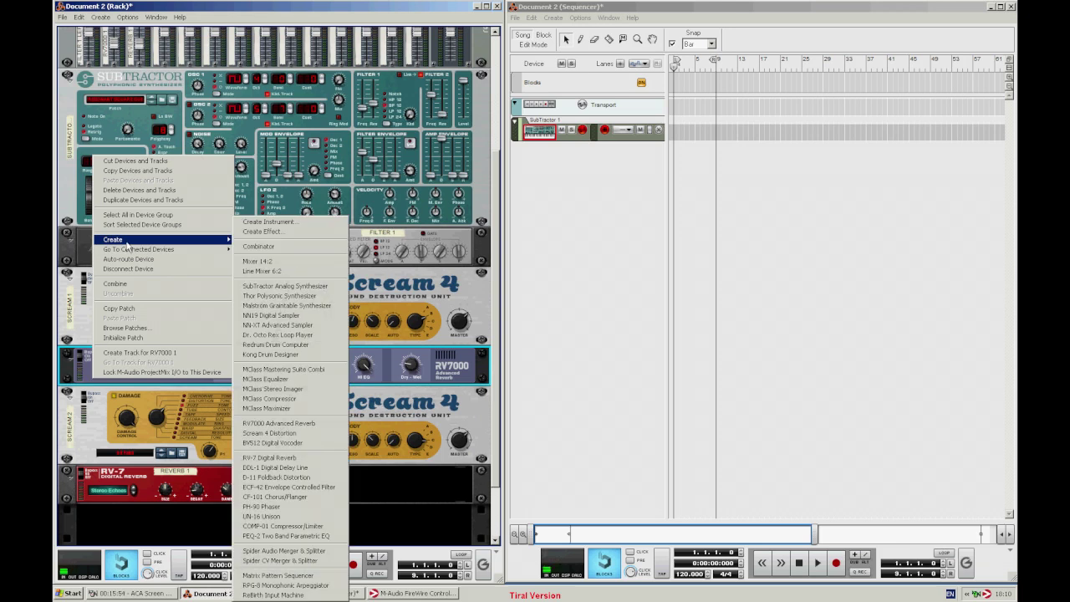
{"action": "left_click", "coordinate": [266, 378]}
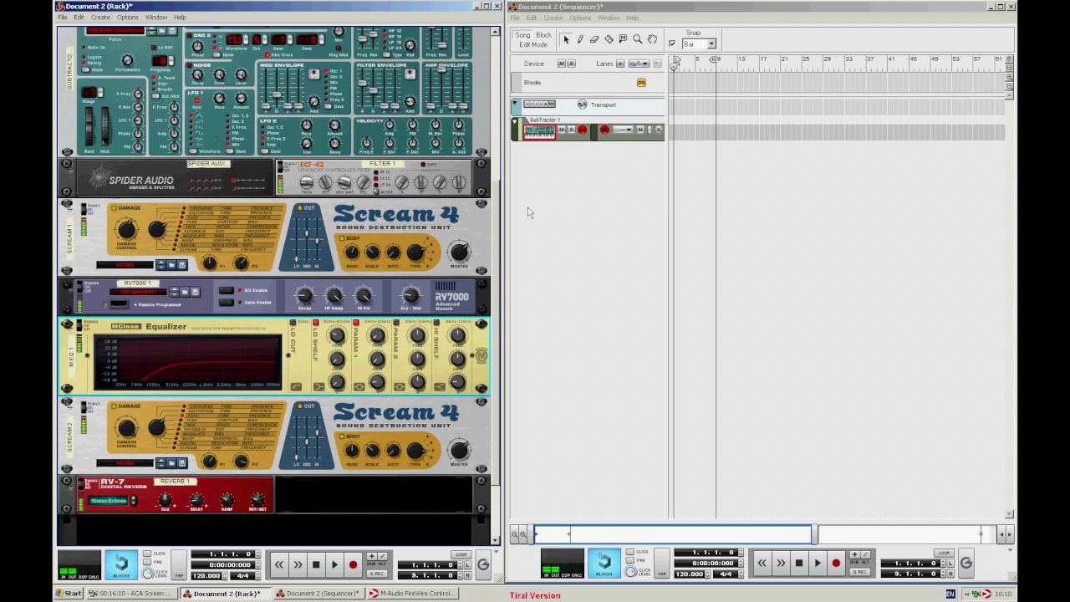
{"action": "scroll", "coordinate": [302, 338], "scroll_direction": "up", "scroll_amount": 3}
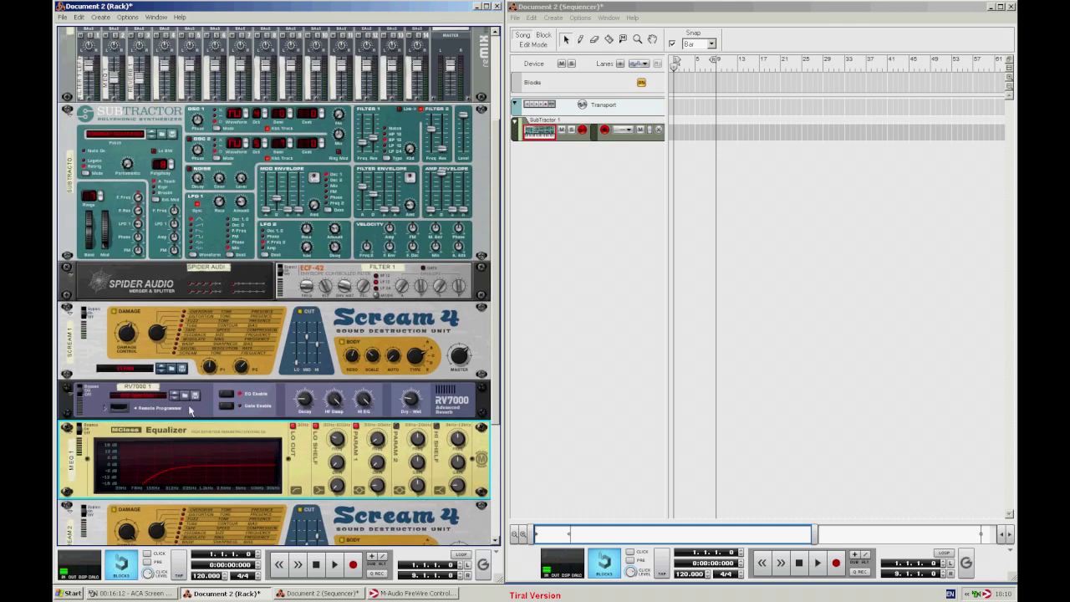
{"action": "scroll", "coordinate": [306, 234], "scroll_direction": "down", "scroll_amount": 3}
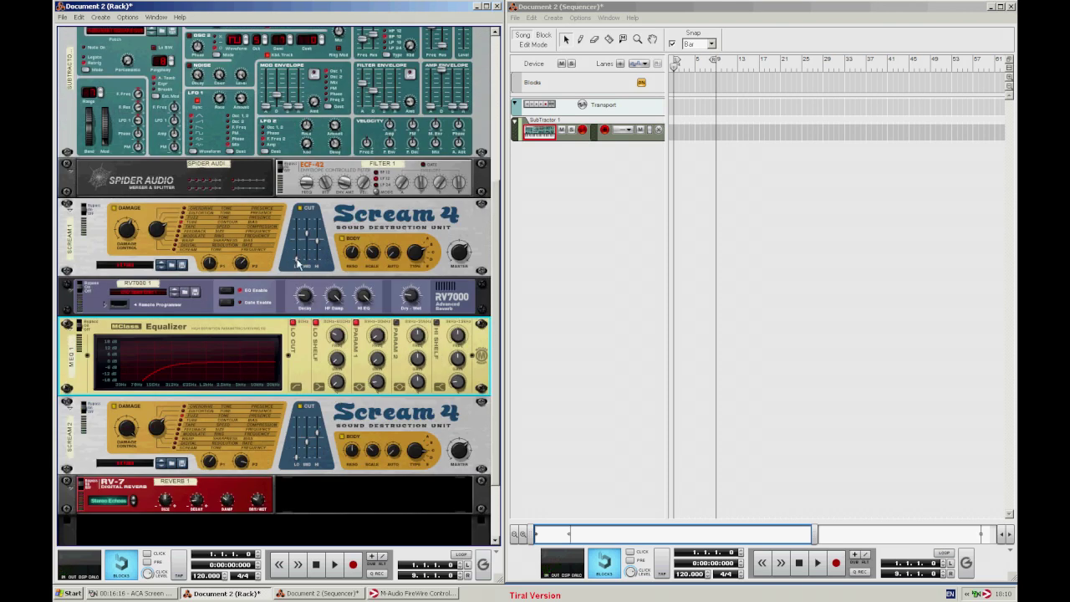
{"action": "left_click", "coordinate": [296, 257]}
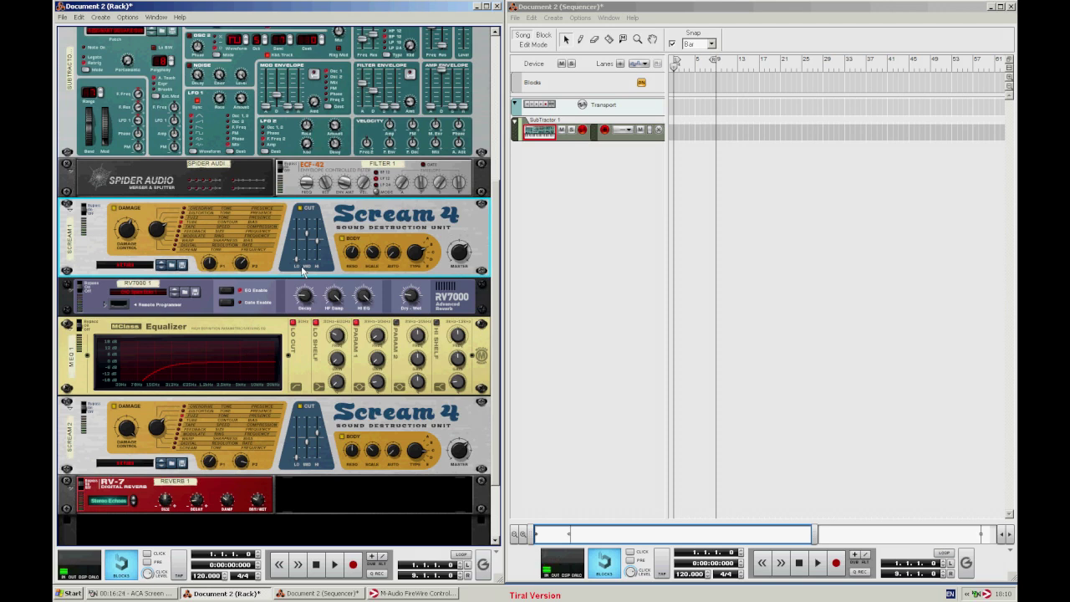
Fold the two Scream 4 units and the MClass Equalizer to tidy the rack, and select the SubTractor
{"action": "left_click", "coordinate": [73, 416]}
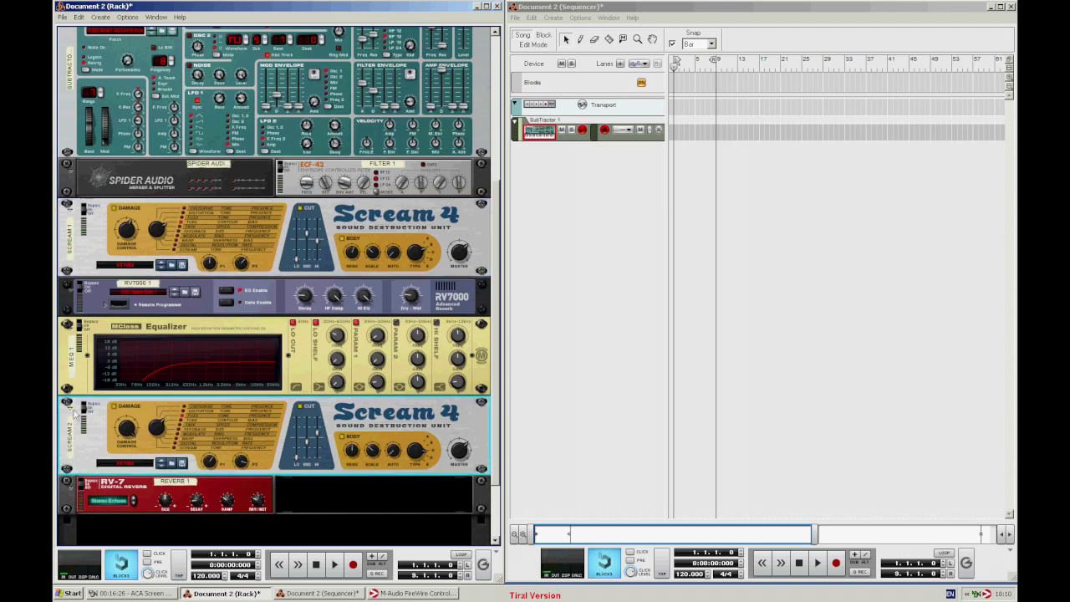
{"action": "left_click", "coordinate": [70, 328]}
{"action": "left_click", "coordinate": [71, 326]}
{"action": "left_click", "coordinate": [70, 250]}
{"action": "scroll", "coordinate": [72, 247], "scroll_direction": "up", "scroll_amount": 1}
{"action": "left_click", "coordinate": [72, 186]}
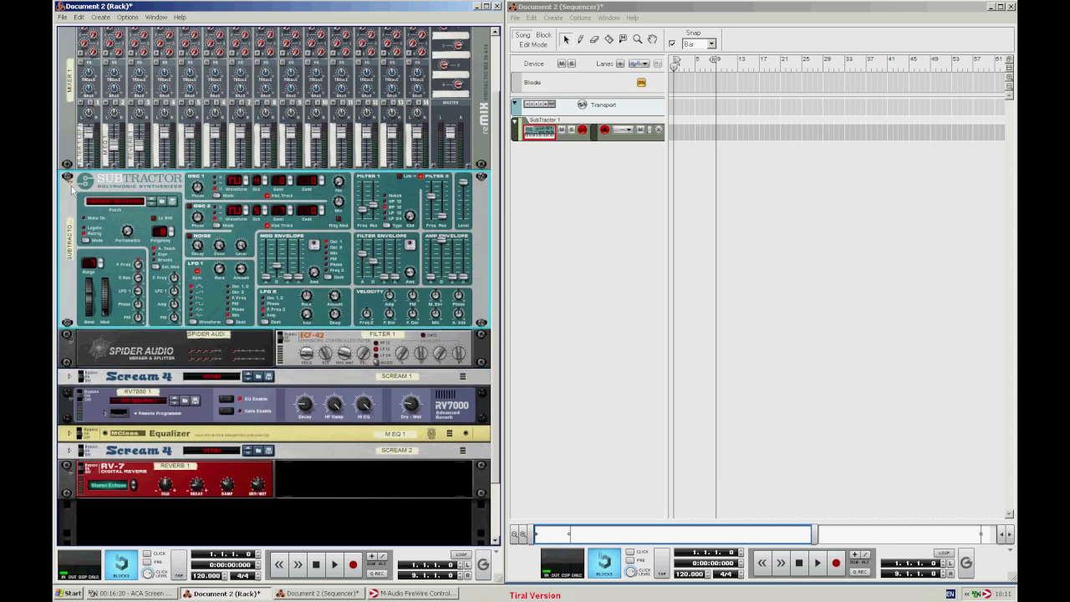
Fold the SubTractor, RV7000, RV-7, Spider Audio and ECF-42 filter to tidy the rack
{"action": "left_click", "coordinate": [72, 187]}
{"action": "left_click", "coordinate": [70, 337]}
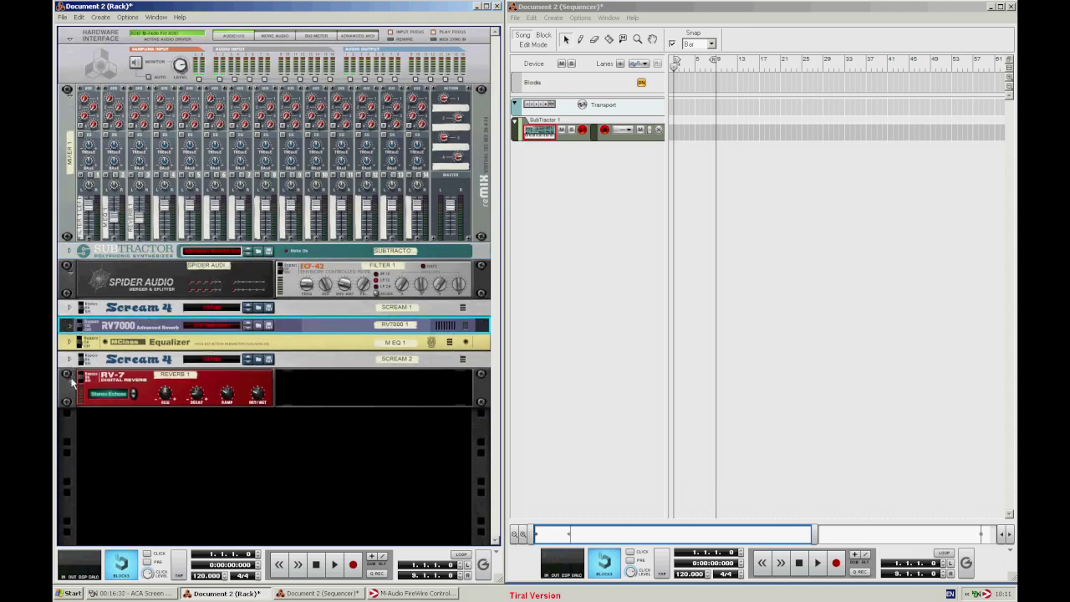
{"action": "left_click", "coordinate": [70, 382]}
{"action": "left_click", "coordinate": [70, 281]}
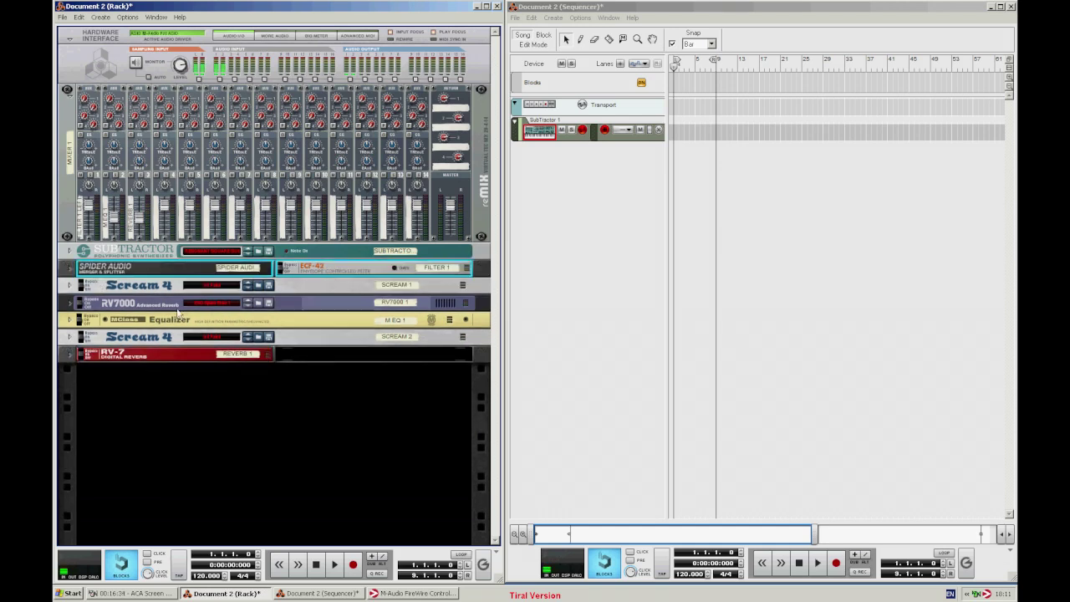
Solo mixer channels 1, 2 and 3 one after another to hear the bass layers build up
{"action": "left_click", "coordinate": [88, 178]}
{"action": "left_click", "coordinate": [88, 178]}
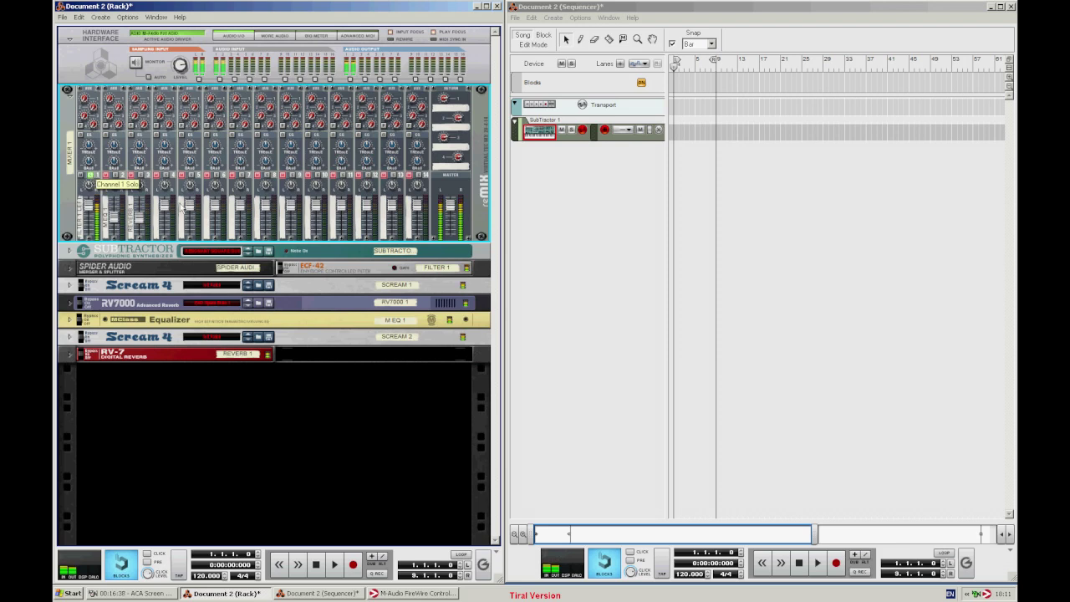
{"action": "left_click", "coordinate": [115, 176]}
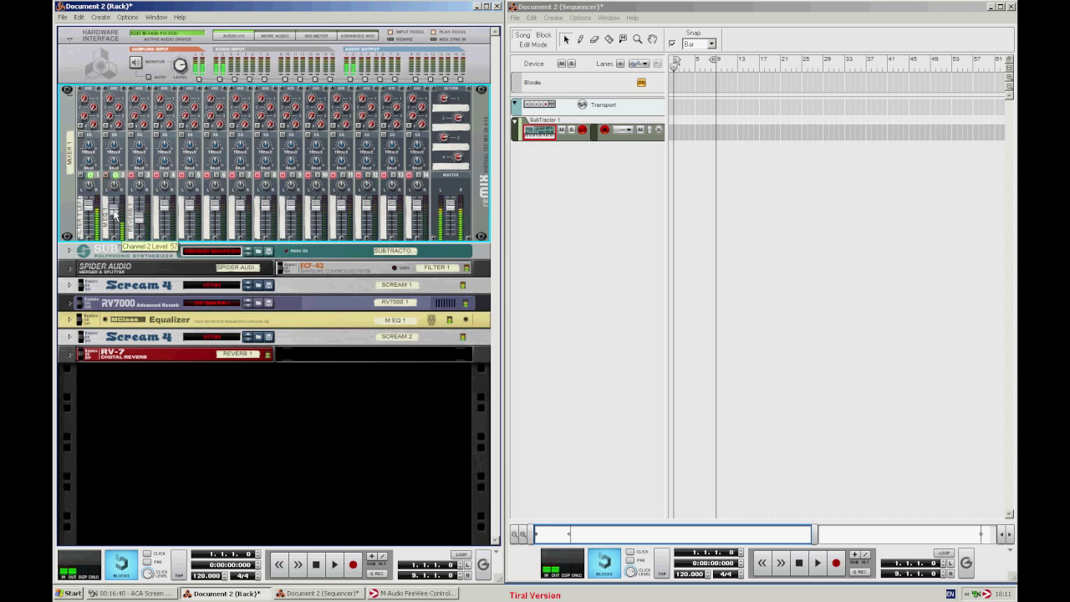
{"action": "left_click", "coordinate": [152, 185]}
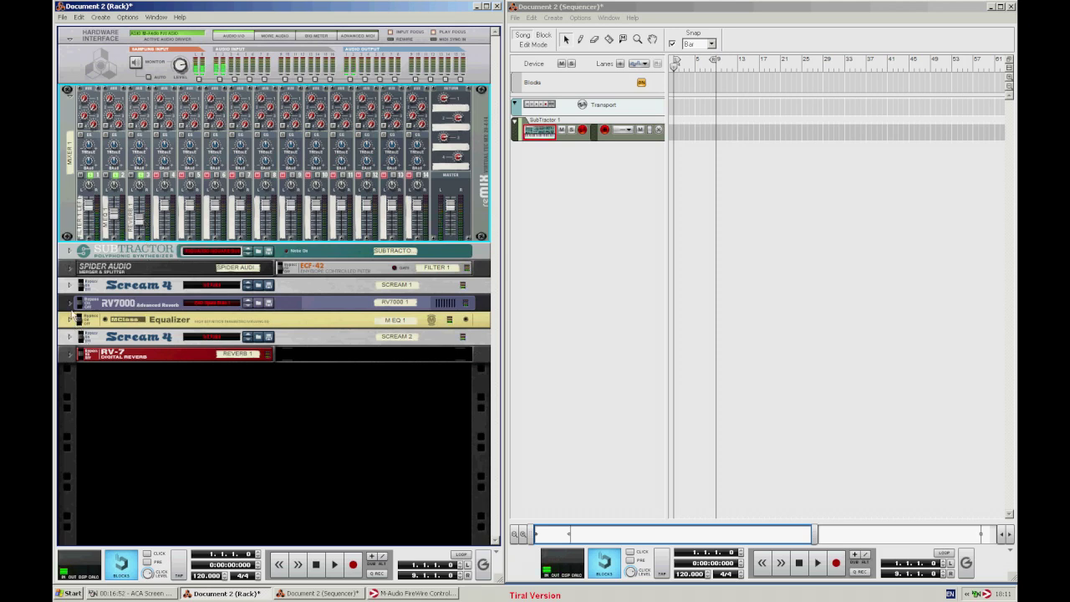
Unfold the RV7000 and load the EFX RV-1 SpringVerb patch into it
{"action": "left_click", "coordinate": [70, 303]}
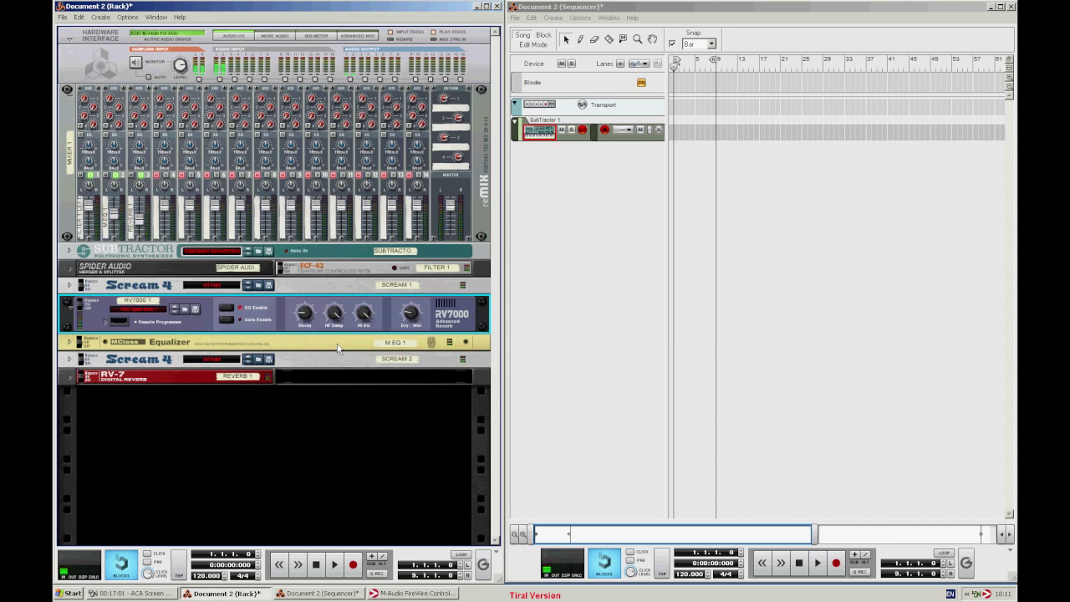
{"action": "left_click", "coordinate": [185, 309]}
{"action": "scroll", "coordinate": [618, 285], "scroll_direction": "down", "scroll_amount": 3}
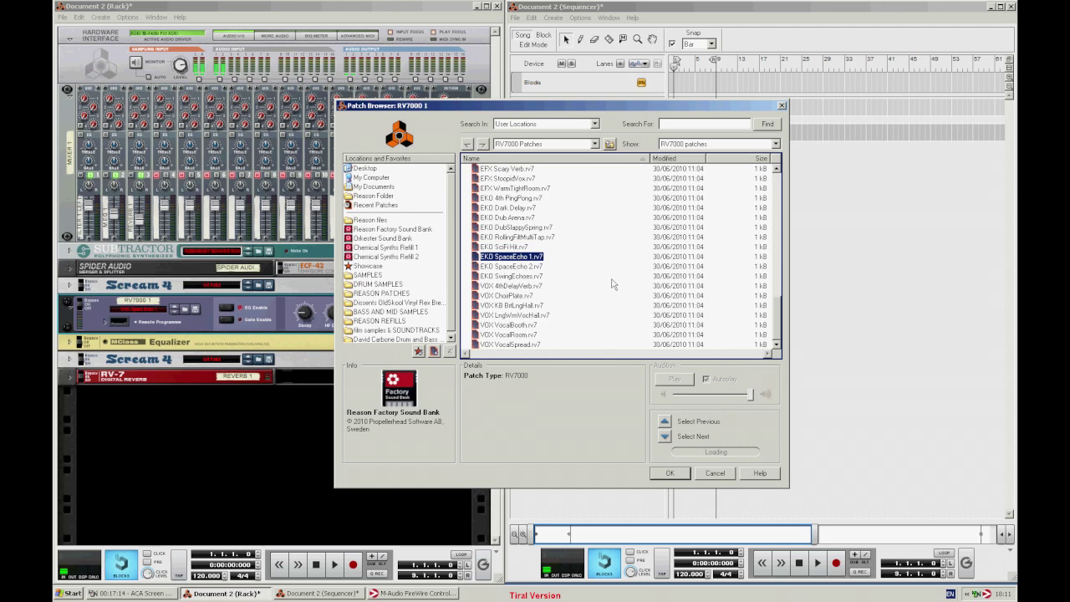
{"action": "scroll", "coordinate": [559, 240], "scroll_direction": "up", "scroll_amount": 4}
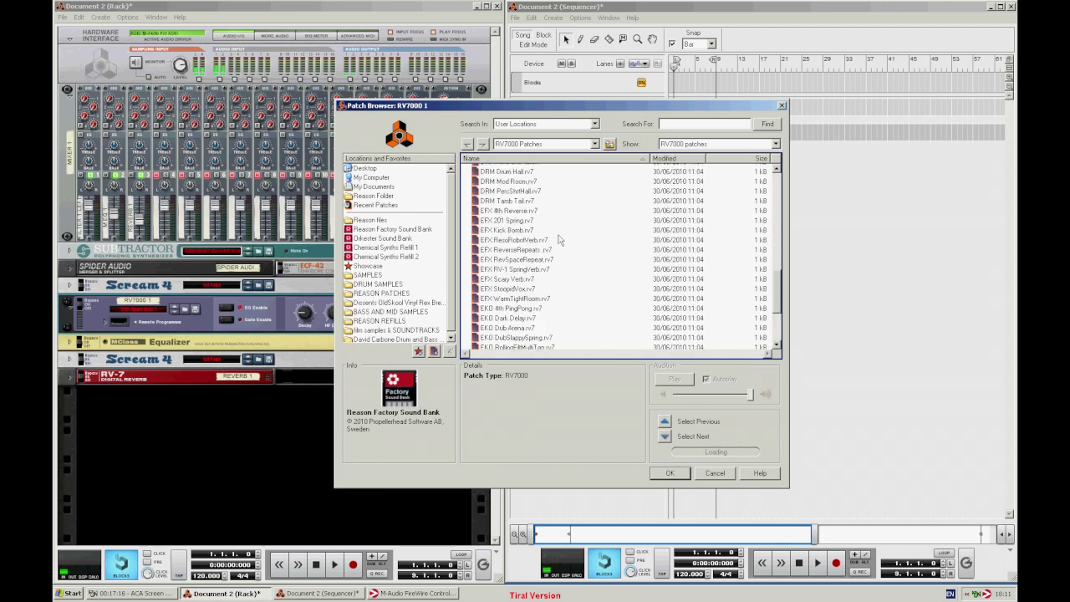
{"action": "left_click", "coordinate": [538, 280]}
{"action": "left_click", "coordinate": [518, 270]}
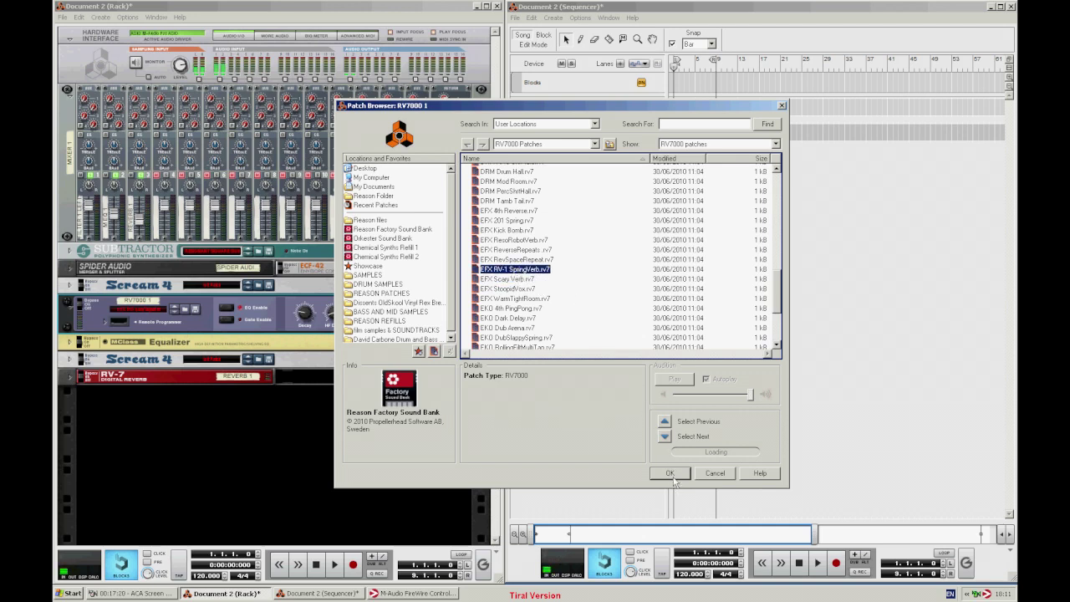
{"action": "left_click", "coordinate": [671, 473]}
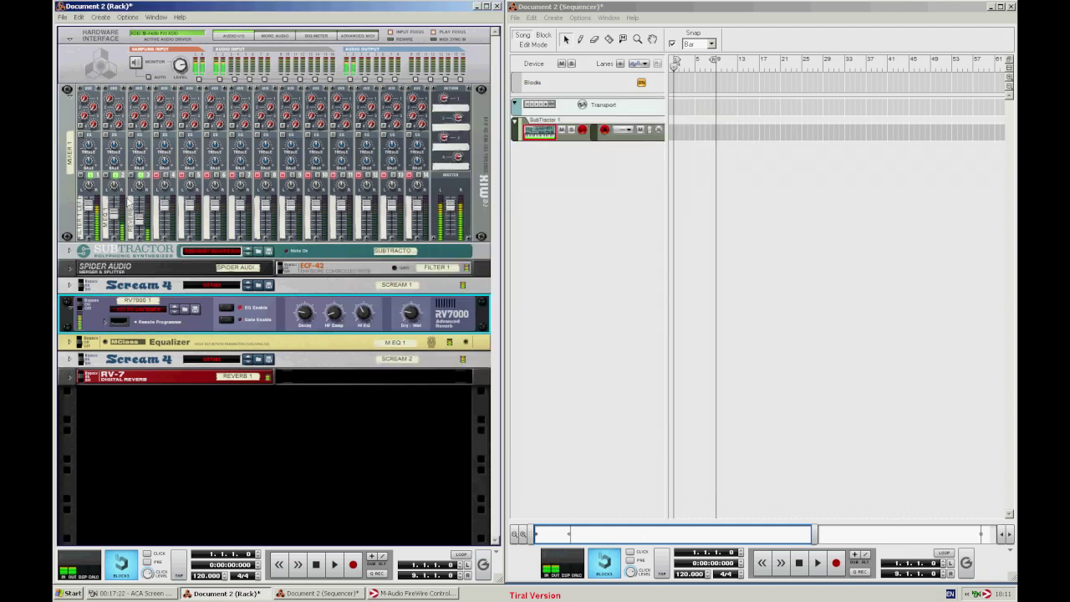
Solo only mixer channel 2, set the RV7000 dry/wet mix to about 45, and turn the solo off
{"action": "left_click", "coordinate": [139, 191]}
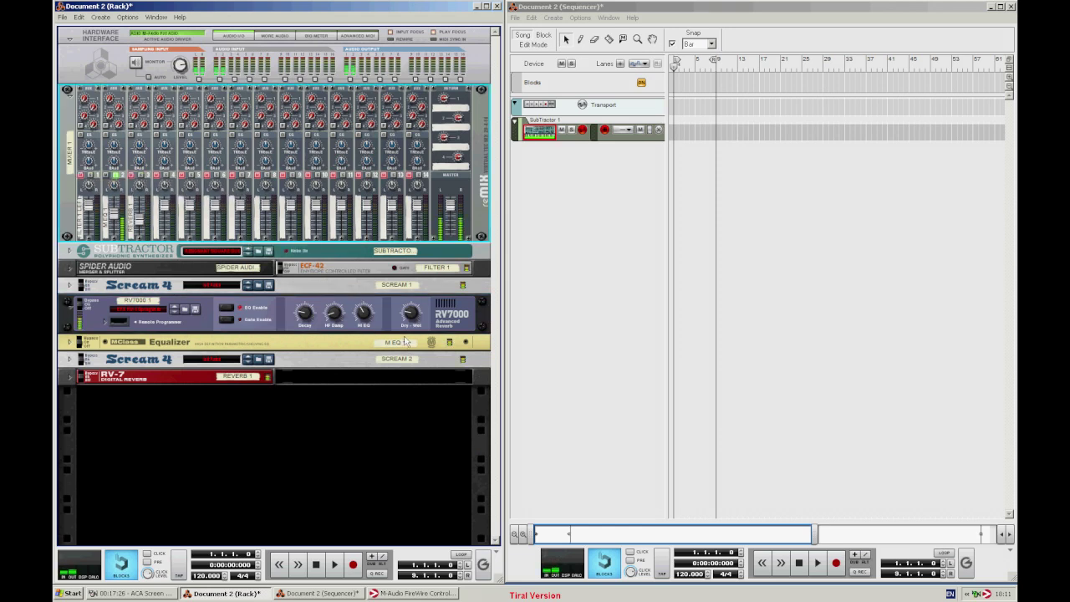
{"action": "left_click", "coordinate": [417, 316]}
{"action": "left_click_drag", "start_coordinate": [421, 315], "coordinate": [432, 422]}
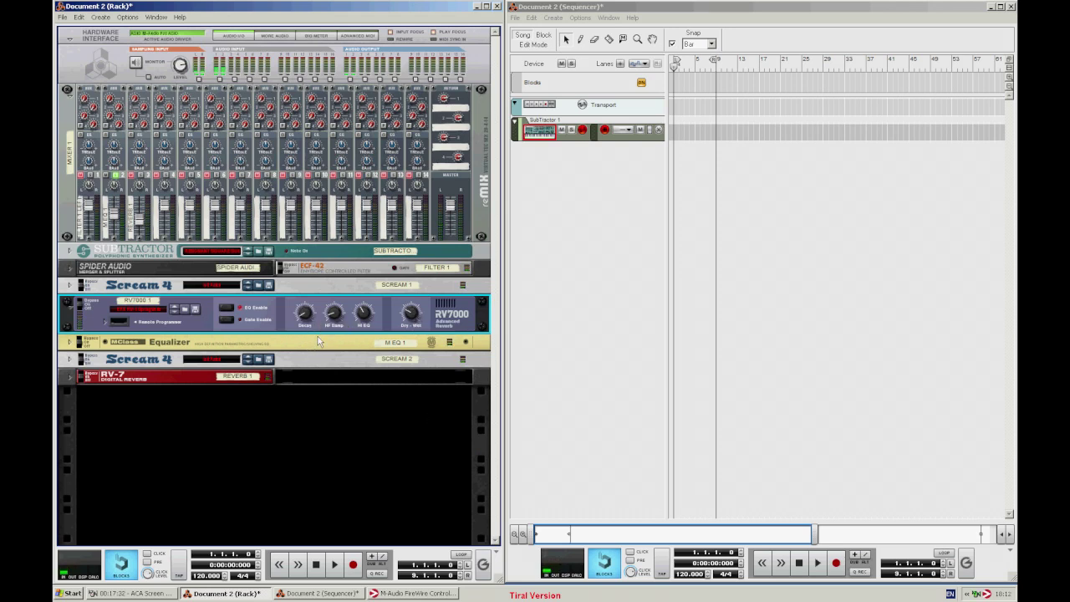
{"action": "left_click_drag", "start_coordinate": [417, 317], "coordinate": [415, 308]}
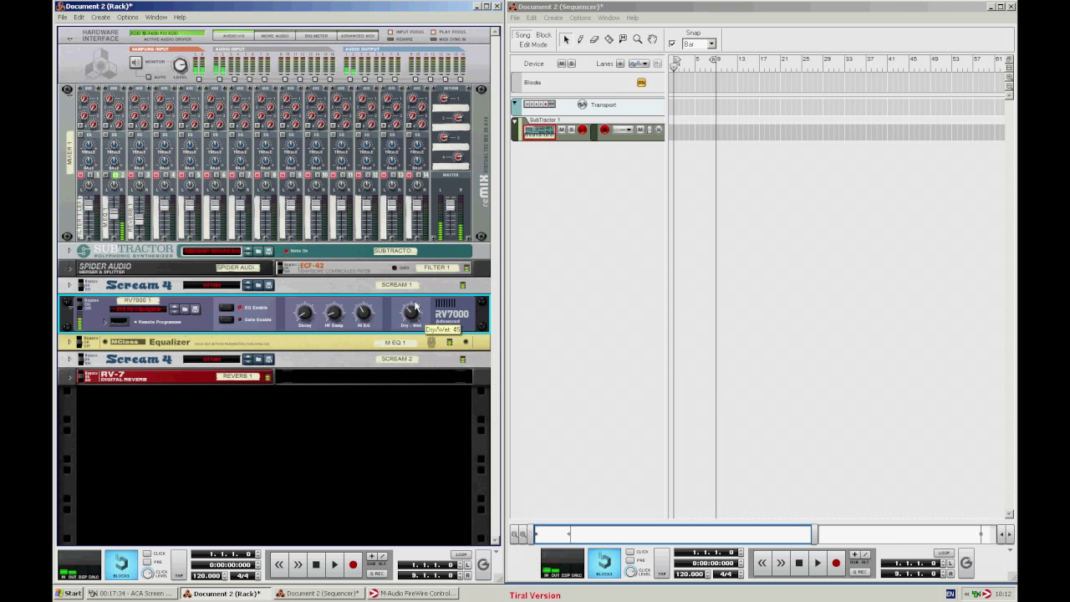
{"action": "left_click", "coordinate": [116, 173]}
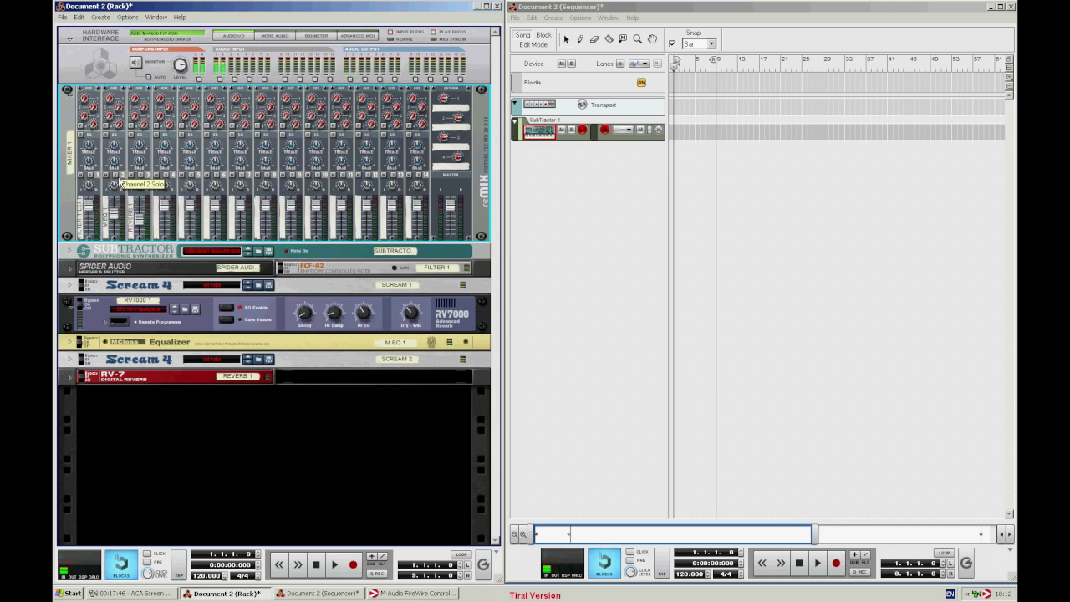
{"action": "left_click", "coordinate": [69, 251]}
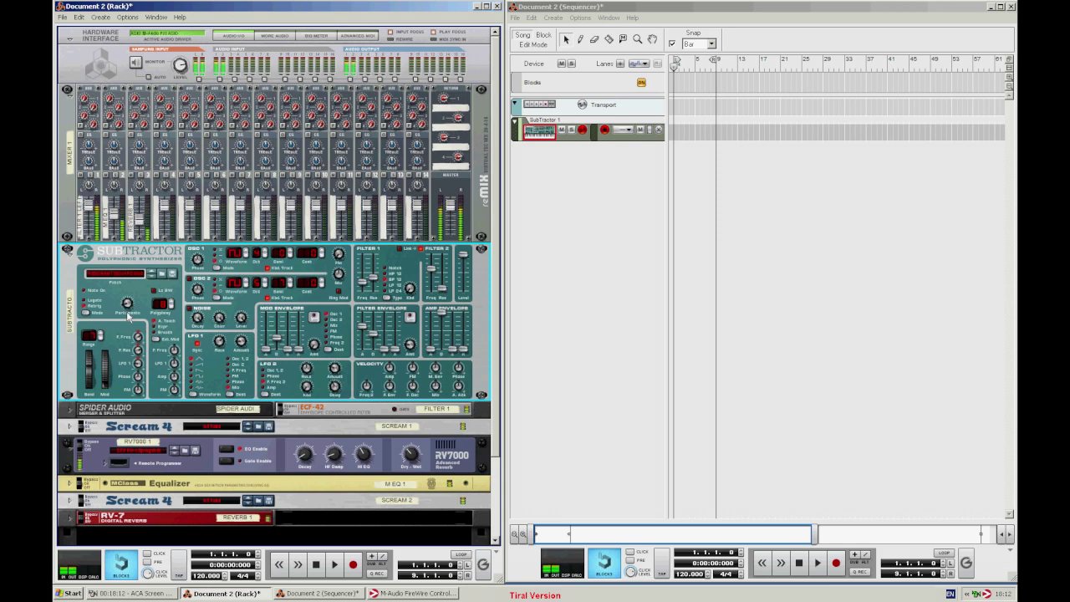
{"action": "left_click", "coordinate": [68, 251]}
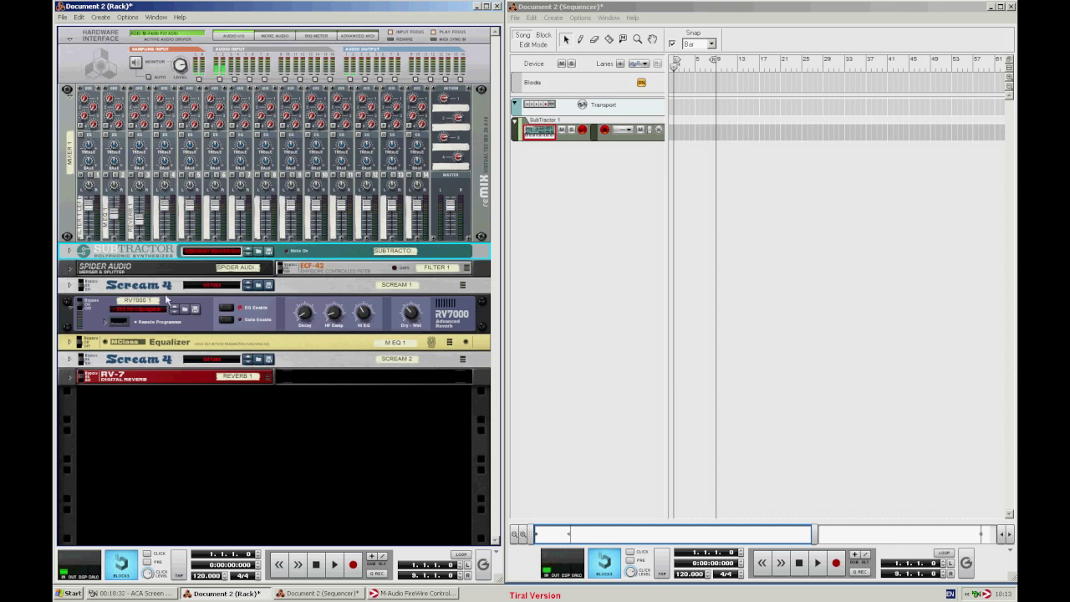
Add an MClass Compressor after the ECF-42 filter on the sub channel
{"action": "left_click", "coordinate": [332, 273]}
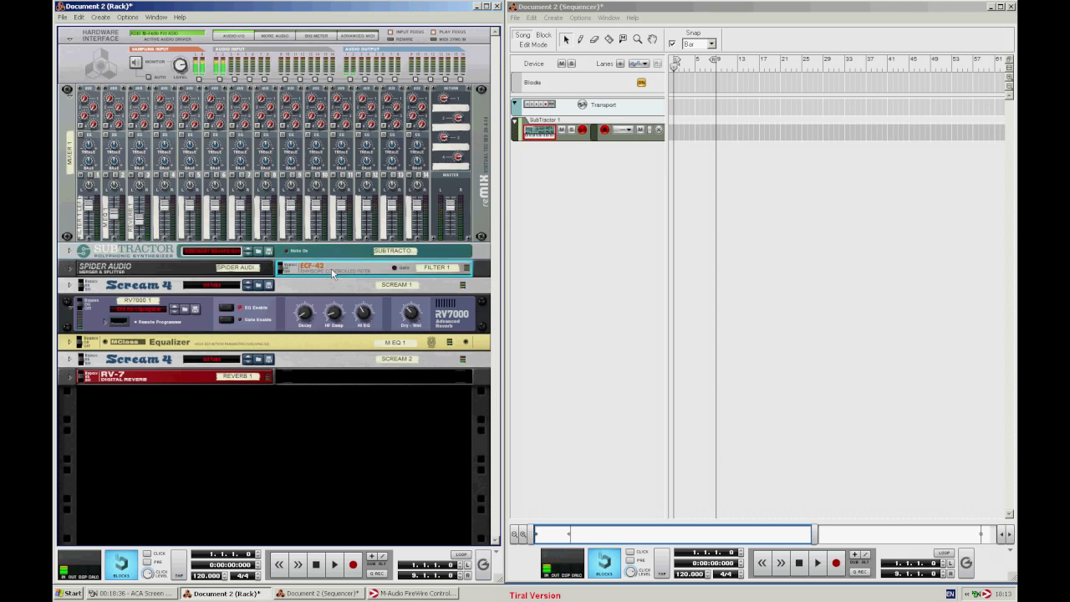
{"action": "right_click", "coordinate": [333, 274]}
{"action": "left_click", "coordinate": [302, 473]}
{"action": "right_click", "coordinate": [330, 276]}
{"action": "mouse_move", "coordinate": [365, 360]}
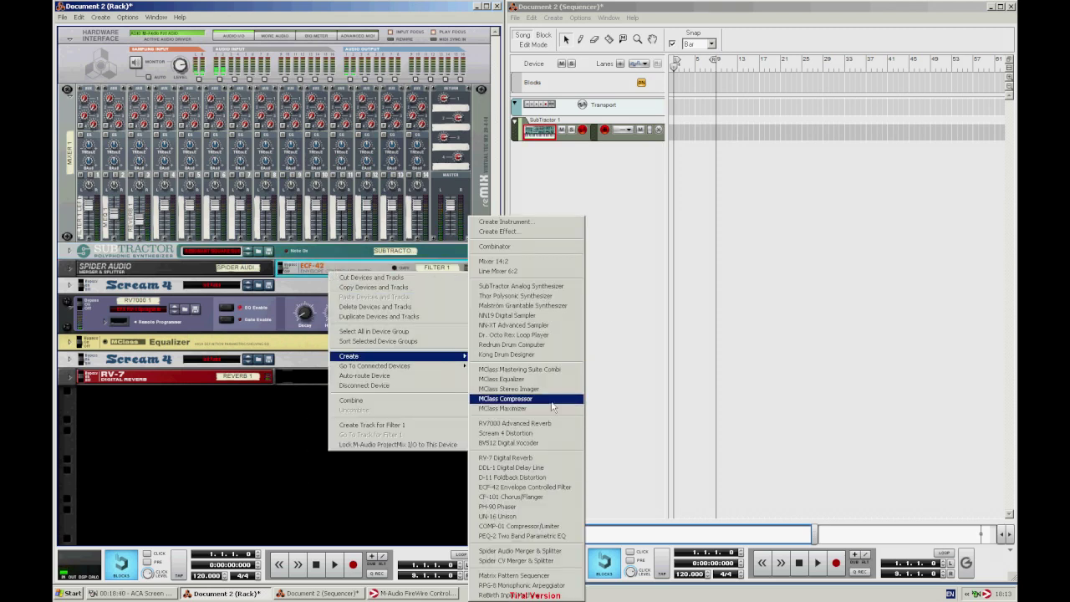
{"action": "left_click", "coordinate": [558, 401]}
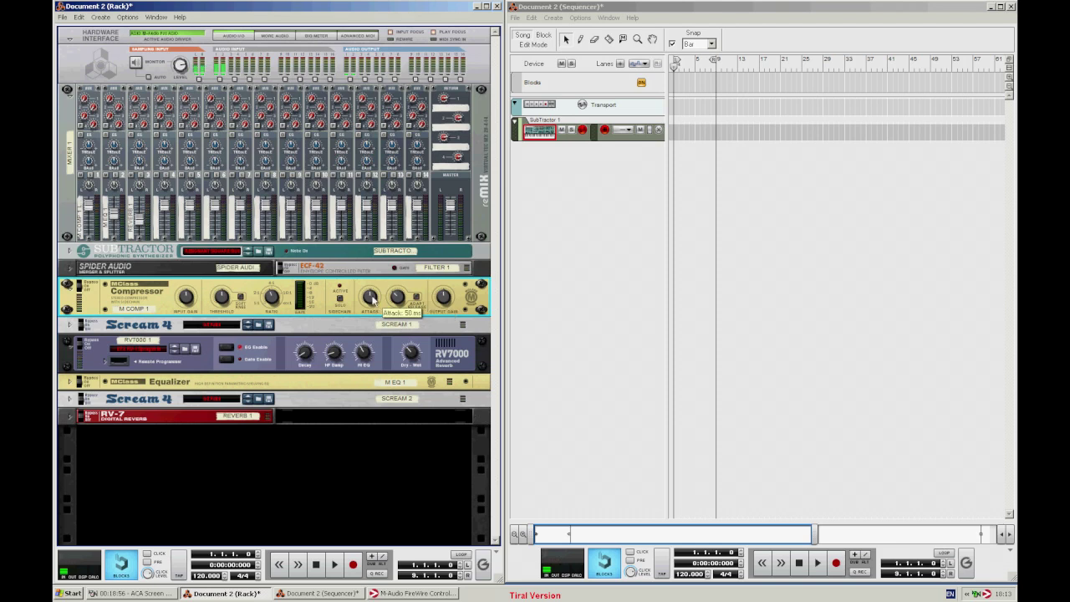
Adjust the MClass Compressor's attack and threshold, and fine-tune the level of mixer channel 1
{"action": "mouse_move", "coordinate": [373, 318]}
{"action": "left_mouse_down"}
{"action": "mouse_move", "coordinate": [385, 381]}
{"action": "mouse_move", "coordinate": [368, 282]}
{"action": "mouse_move", "coordinate": [368, 302]}
{"action": "left_mouse_up"}
{"action": "left_click_drag", "start_coordinate": [223, 299], "coordinate": [224, 360]}
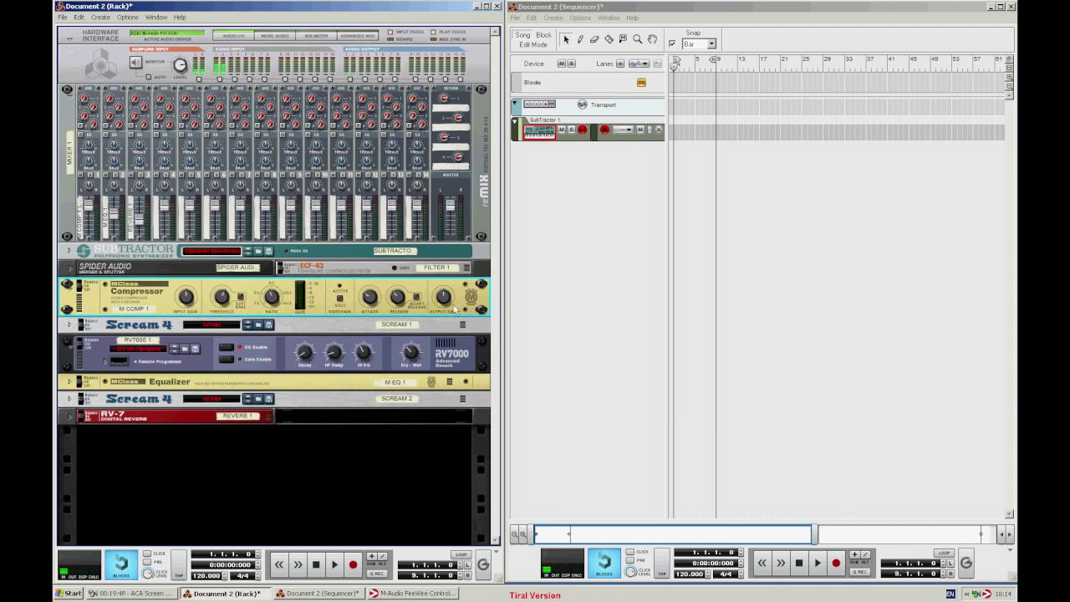
{"action": "mouse_move", "coordinate": [453, 308]}
{"action": "left_click", "coordinate": [88, 214]}
{"action": "left_click_drag", "start_coordinate": [87, 214], "coordinate": [89, 216]}
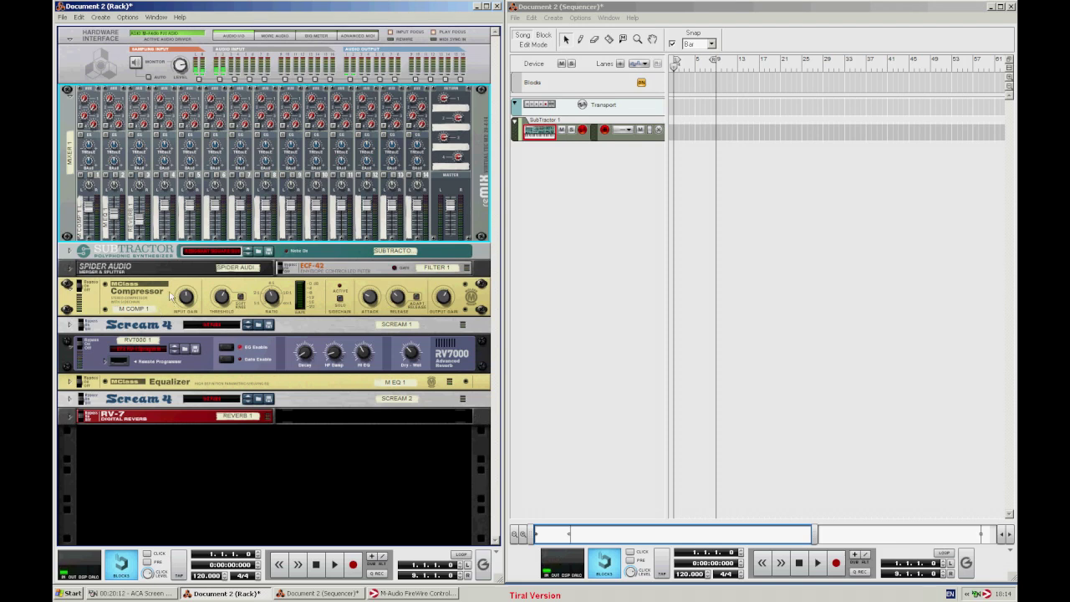
{"action": "right_click", "coordinate": [97, 307]}
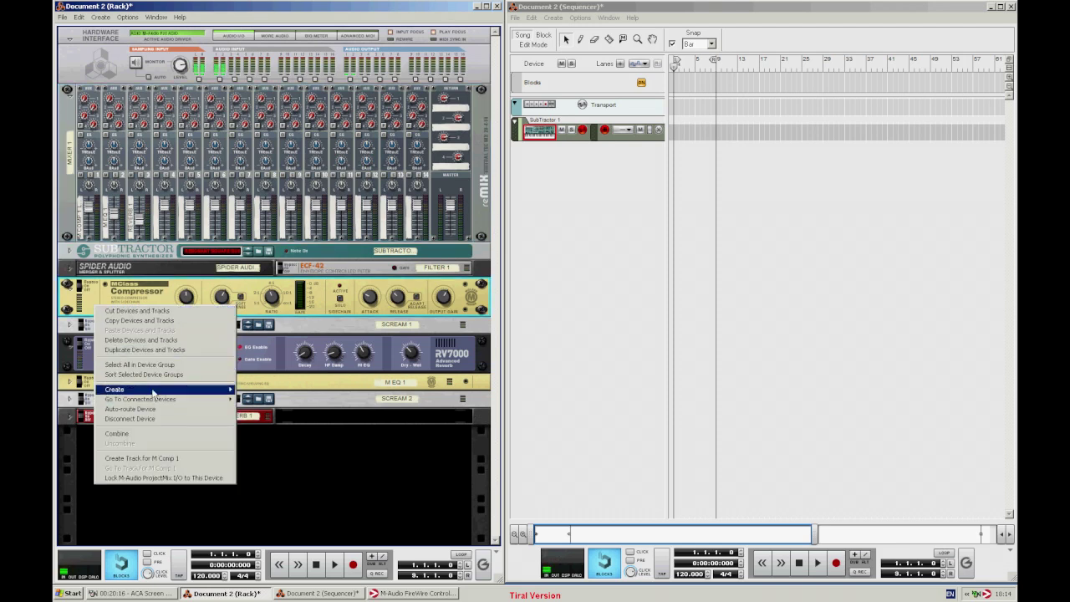
{"action": "left_click", "coordinate": [104, 299]}
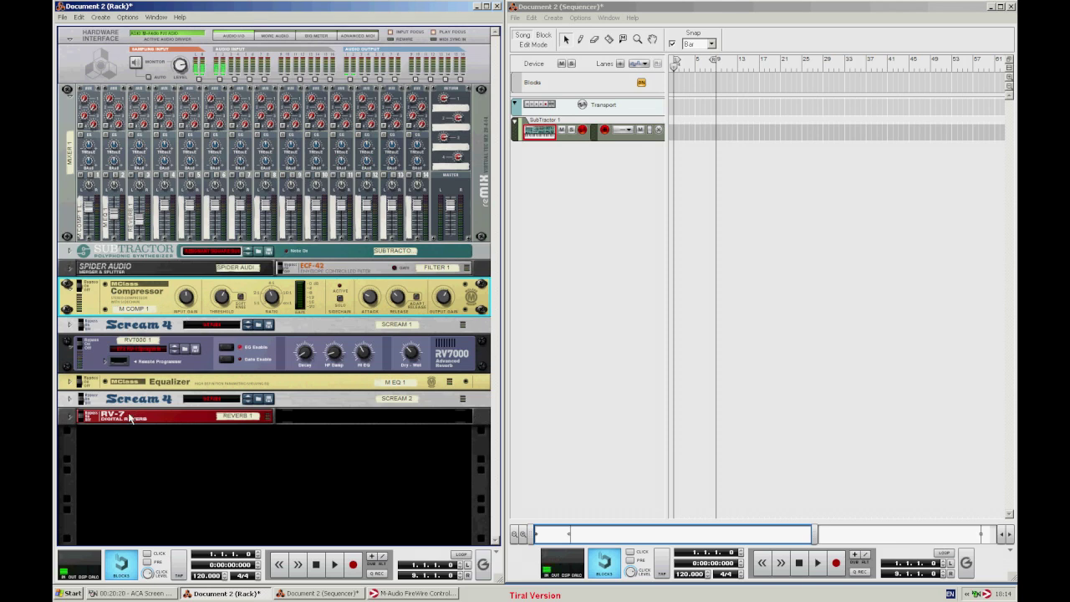
With mixer channel 2 soloed, boost the MClass Equalizer's Parametric 2 band by 14.0 dB at about 1.277 kHz, then turn the solo off
{"action": "left_click", "coordinate": [123, 183]}
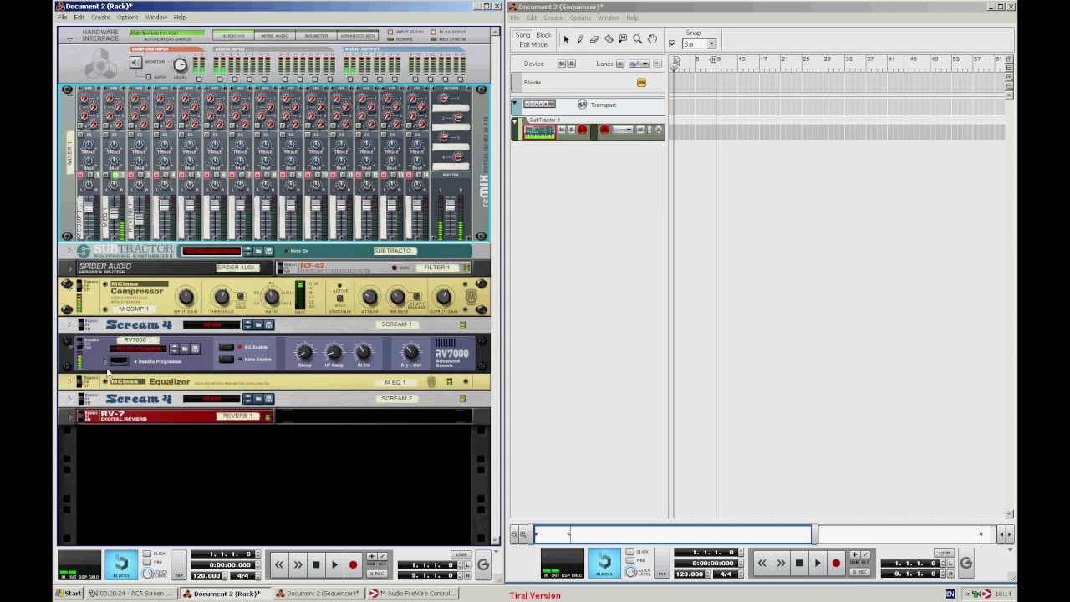
{"action": "left_click", "coordinate": [70, 382]}
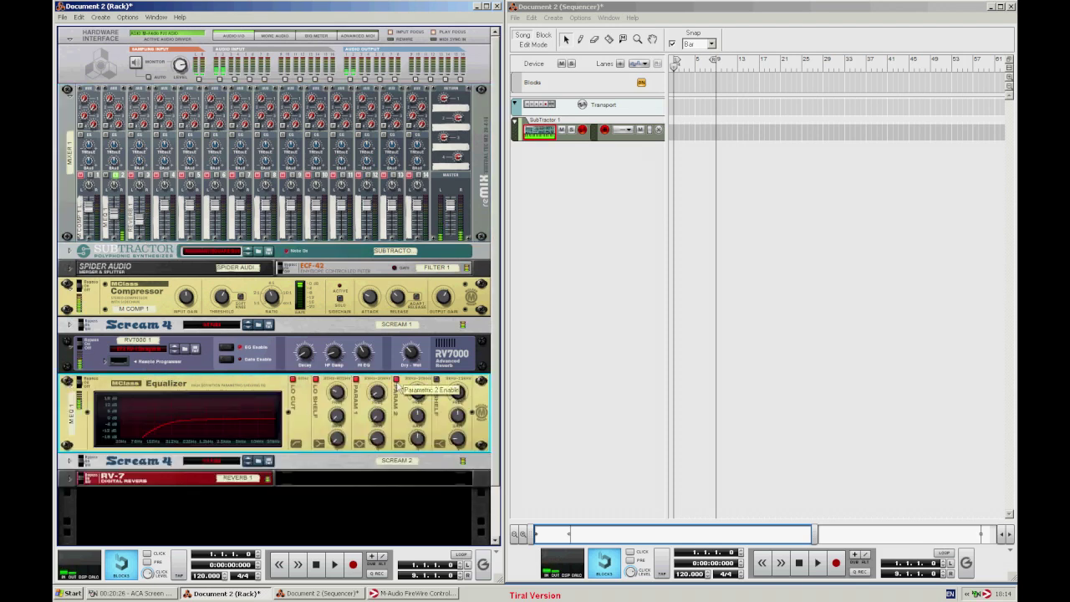
{"action": "left_click_drag", "start_coordinate": [418, 418], "coordinate": [418, 388]}
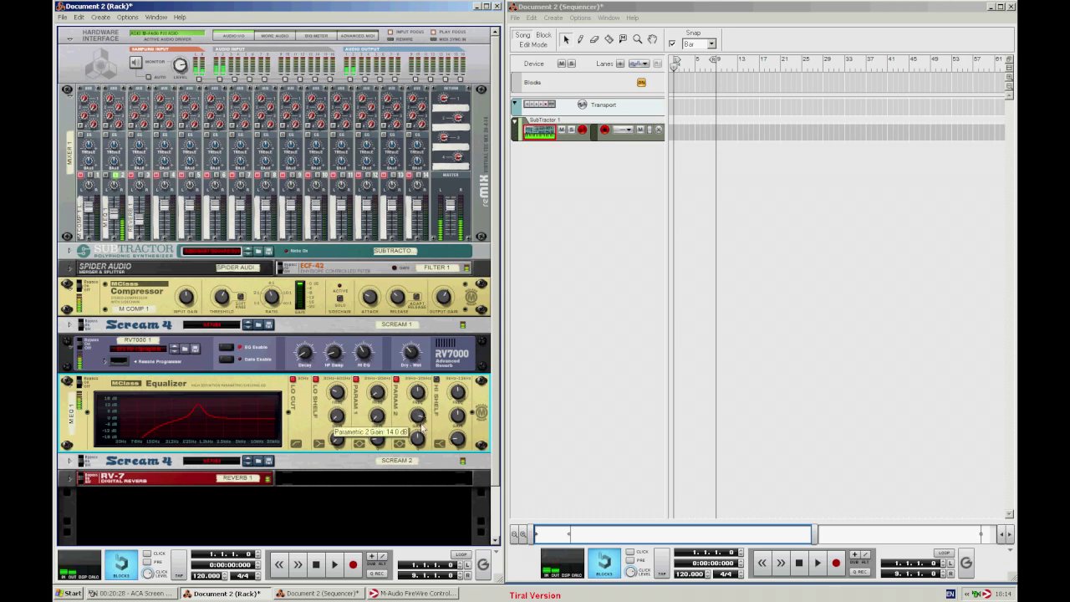
{"action": "left_click_drag", "start_coordinate": [417, 413], "coordinate": [413, 393]}
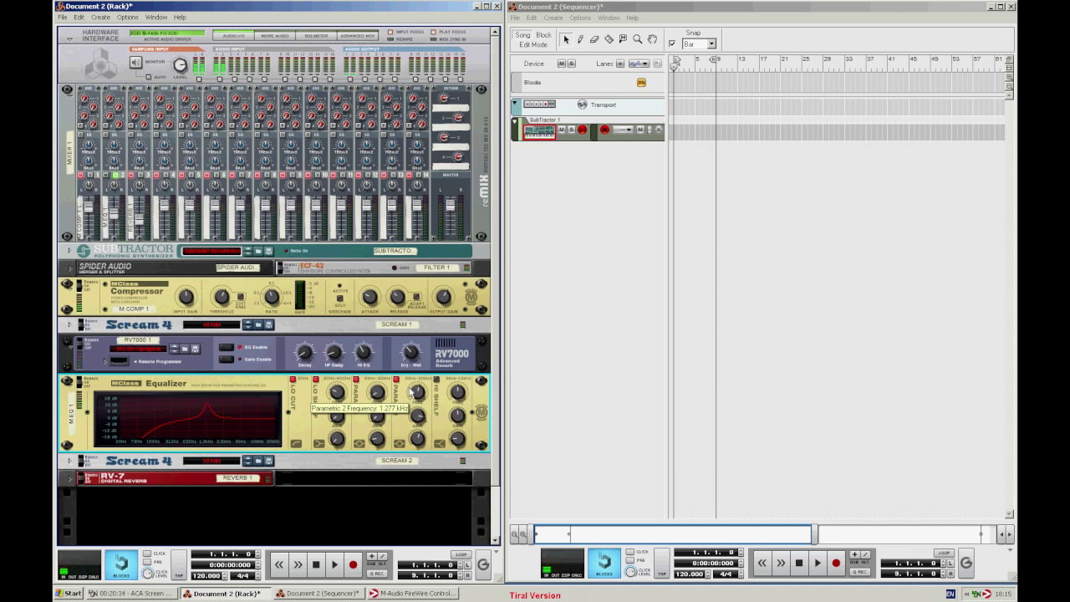
{"action": "left_click", "coordinate": [71, 383]}
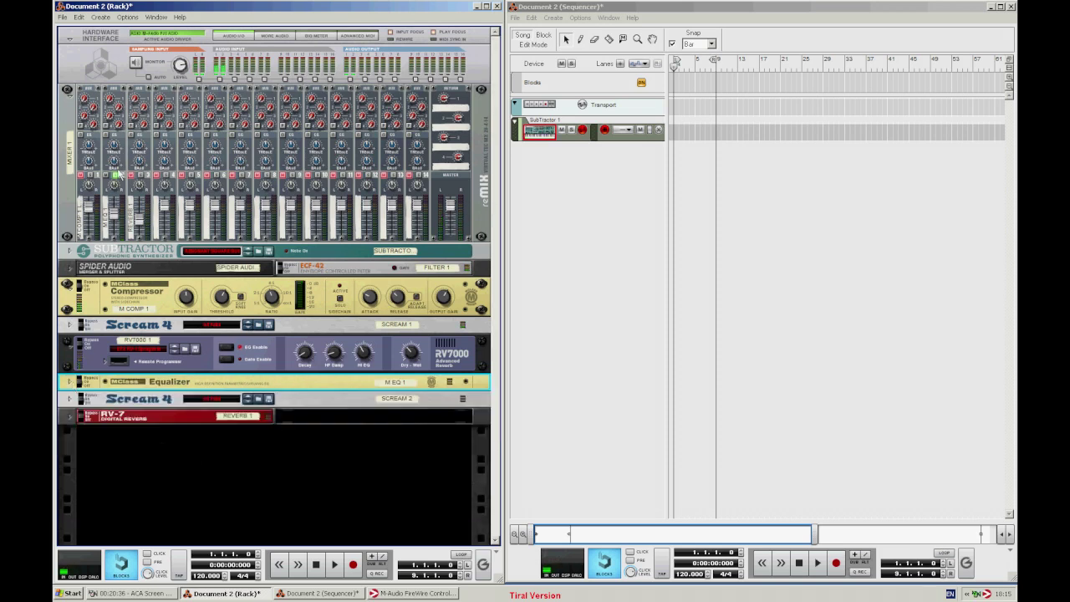
{"action": "left_click", "coordinate": [118, 175]}
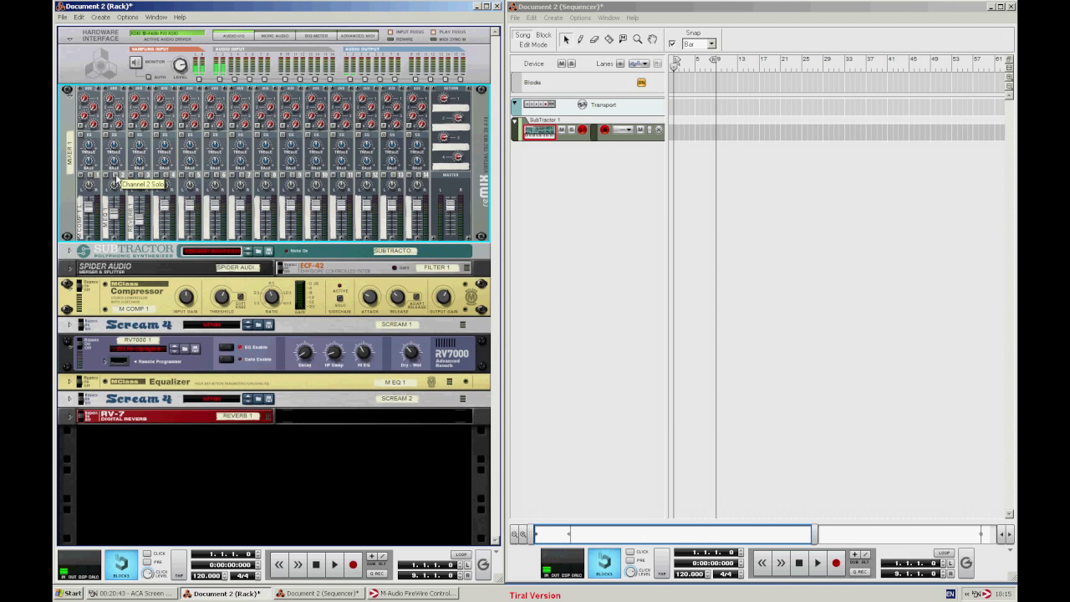
Raise the MClass Equalizer's Parametric 2 frequency with all channels playing, and fold the equalizer
{"action": "left_click", "coordinate": [70, 382]}
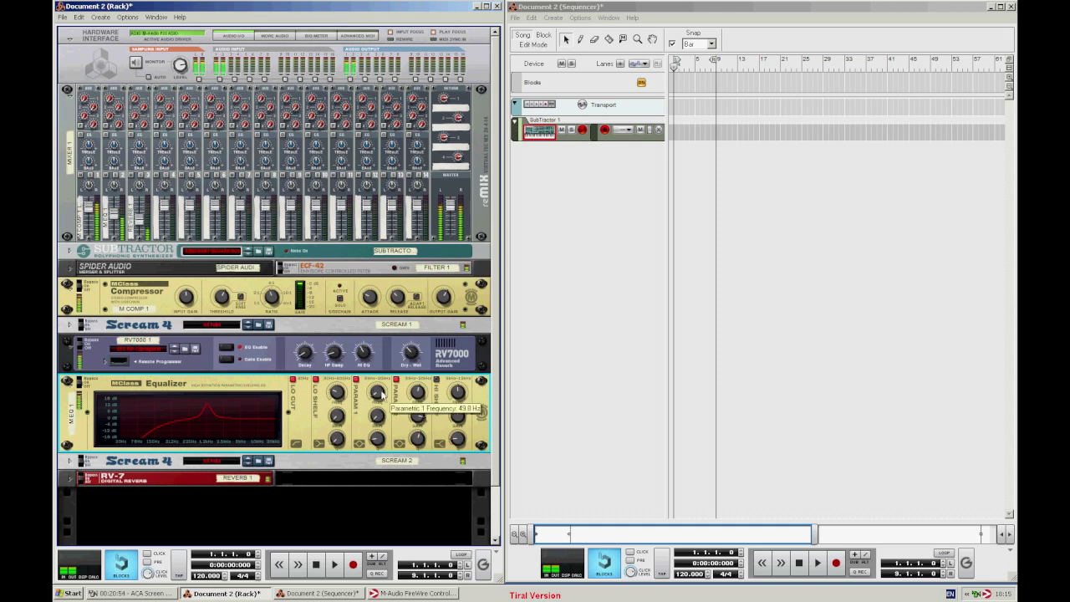
{"action": "mouse_move", "coordinate": [418, 395]}
{"action": "left_mouse_down"}
{"action": "mouse_move", "coordinate": [410, 373]}
{"action": "mouse_move", "coordinate": [414, 390]}
{"action": "left_mouse_up"}
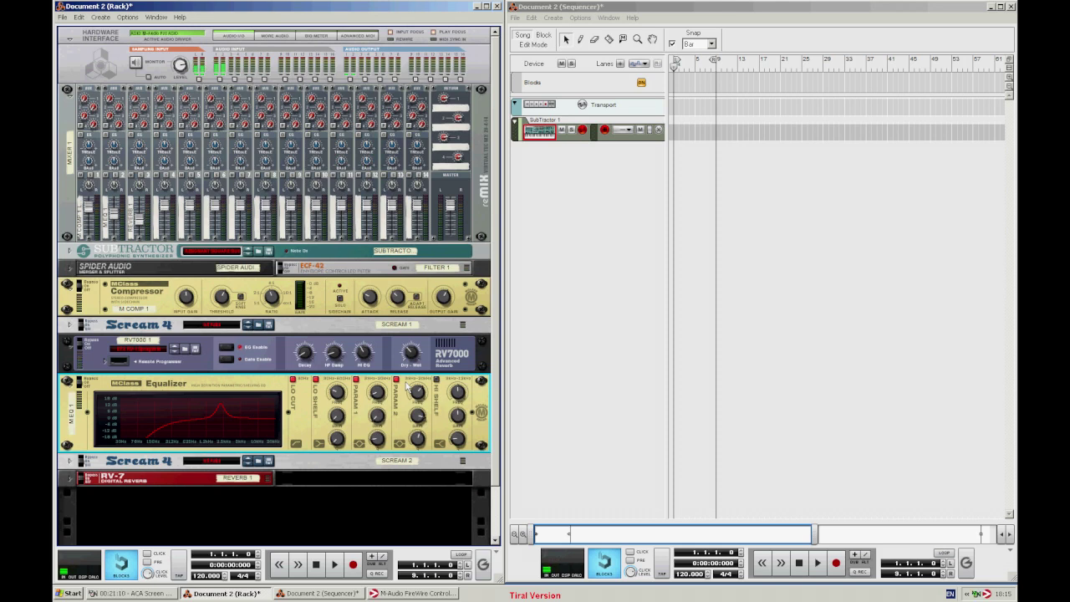
{"action": "left_click", "coordinate": [70, 383]}
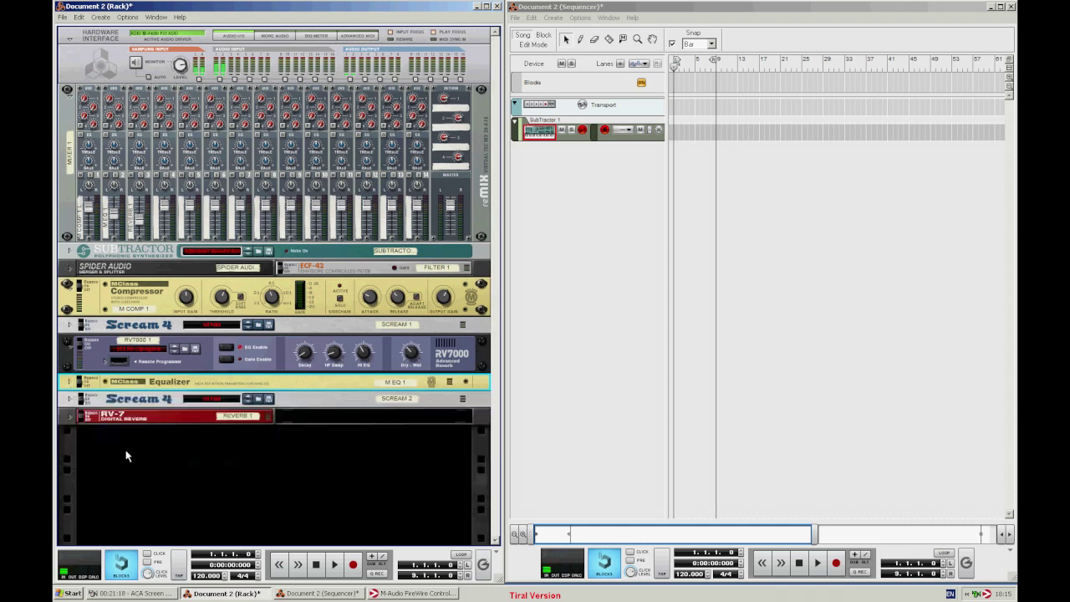
Fold the RV7000 and the MClass Compressor, and select the mixer
{"action": "left_click", "coordinate": [70, 349]}
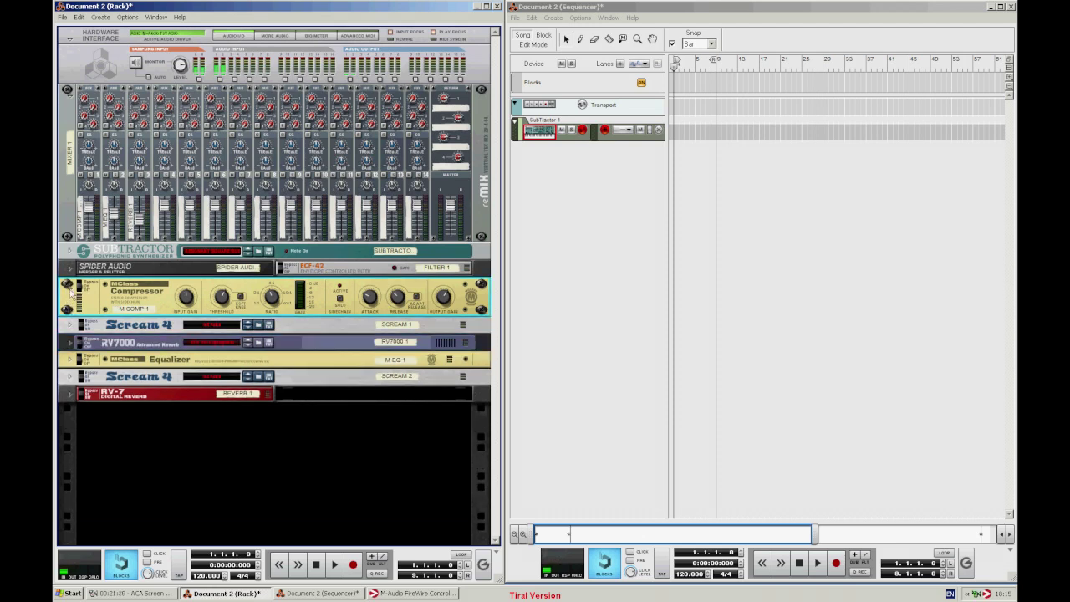
{"action": "left_click", "coordinate": [70, 295]}
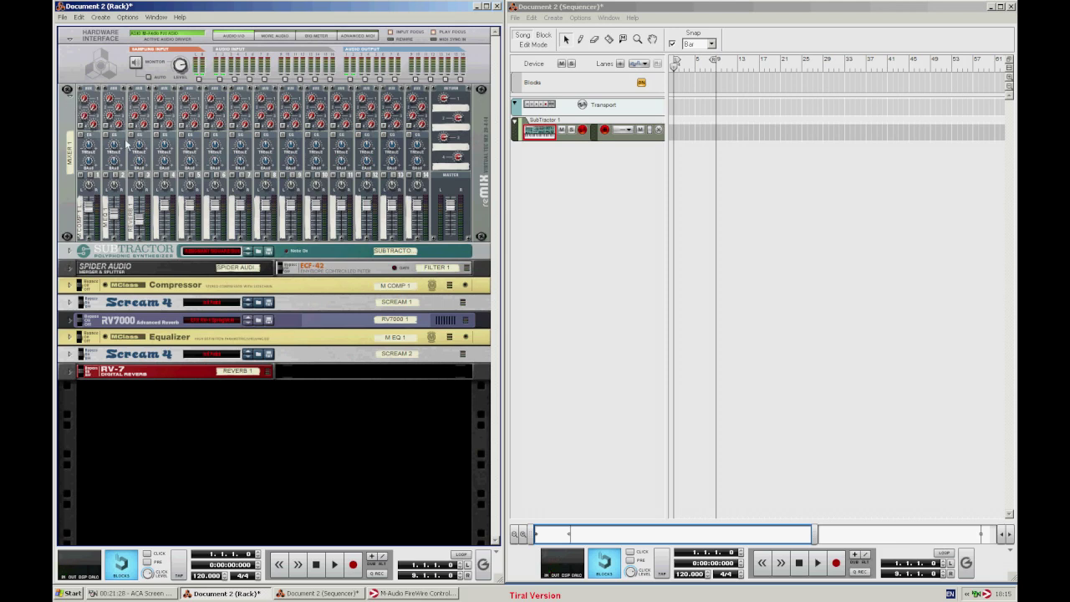
{"action": "left_click", "coordinate": [70, 166]}
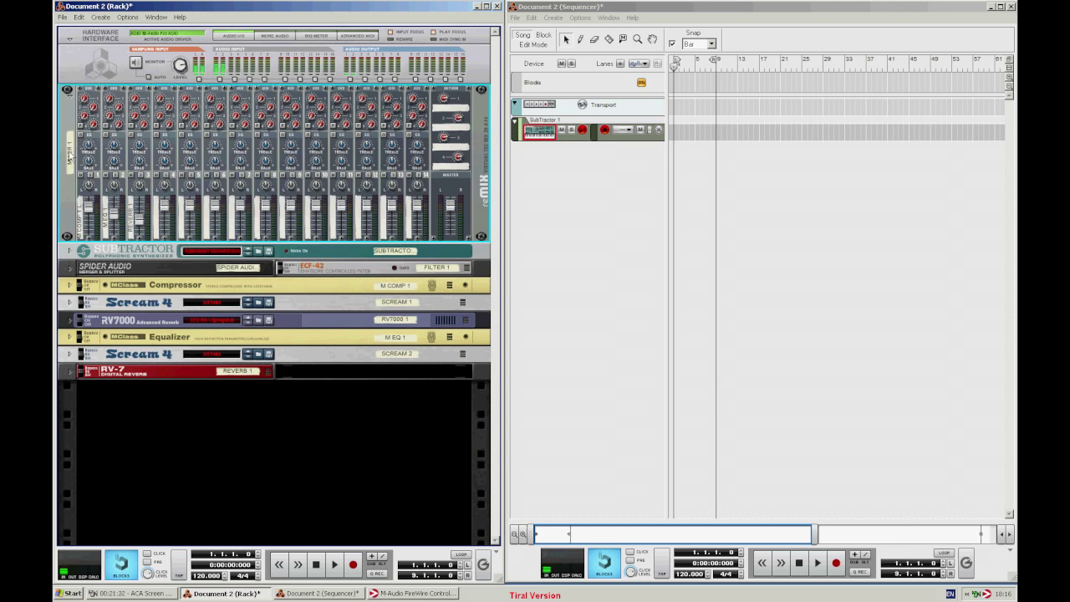
Create a Combinator in the empty rack space beneath the RV-7 reverb
{"action": "left_click", "coordinate": [99, 399]}
{"action": "left_click", "coordinate": [73, 163]}
{"action": "left_click", "coordinate": [174, 443]}
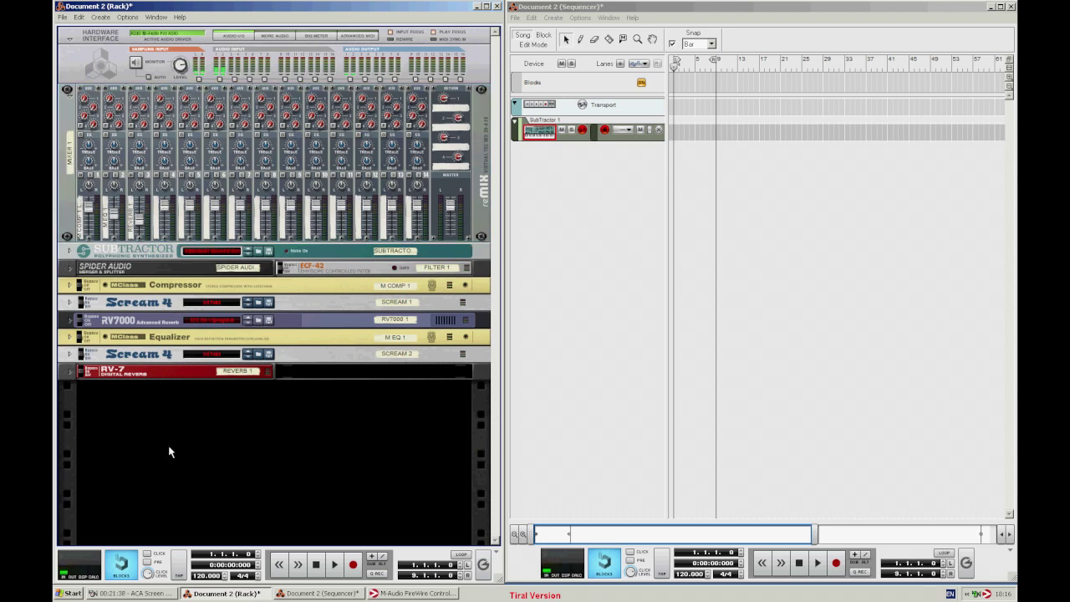
{"action": "right_click", "coordinate": [168, 452]}
{"action": "left_click", "coordinate": [273, 94]}
Move the whole bass chain, from Mixer 1 through the RV-7 reverb, into the Combinator
{"action": "left_click", "coordinate": [72, 136]}
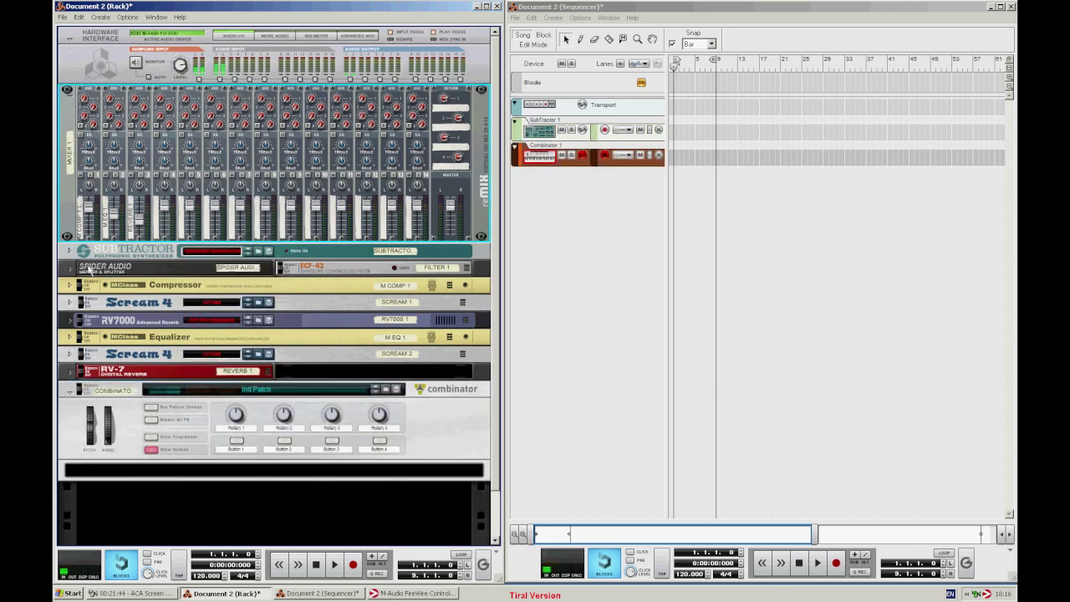
{"action": "left_click", "coordinate": [180, 372], "text": "shift"}
{"action": "left_click_drag", "start_coordinate": [320, 331], "coordinate": [320, 477]}
Create a Mixer 14:2 outside the Combinator and place it directly above the Combinator in the rack
{"action": "key", "text": "Tab"}
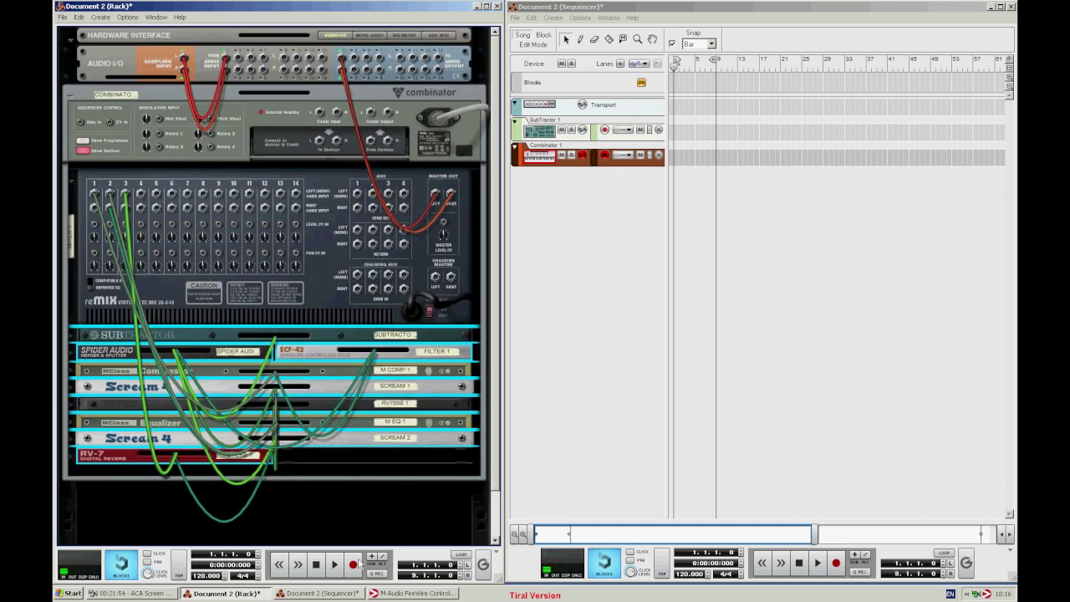
{"action": "right_click", "coordinate": [292, 539]}
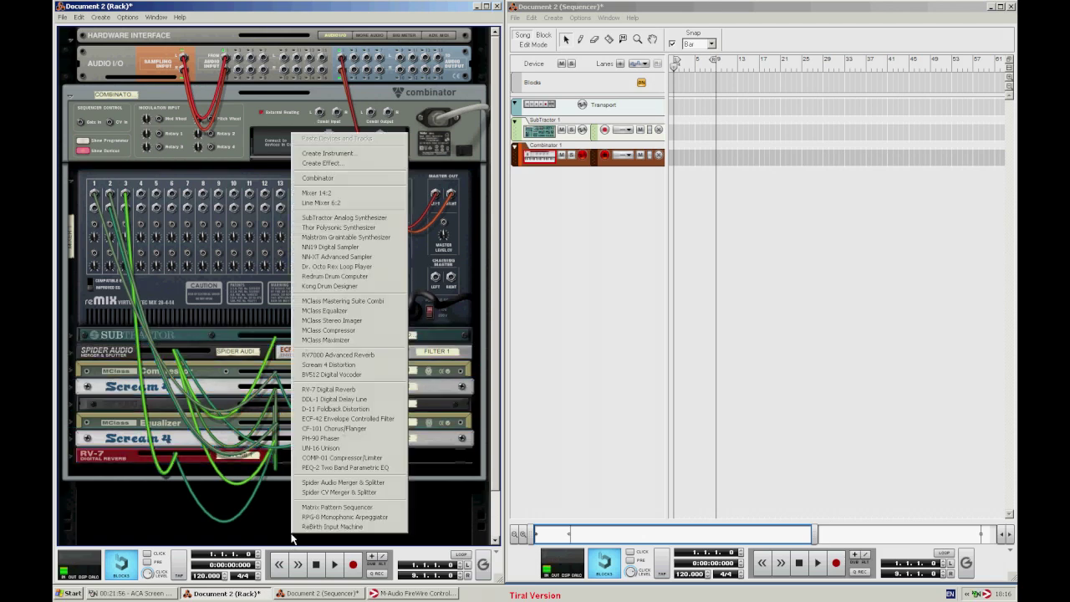
{"action": "left_click", "coordinate": [374, 193]}
{"action": "left_click_drag", "start_coordinate": [72, 431], "coordinate": [122, 99]}
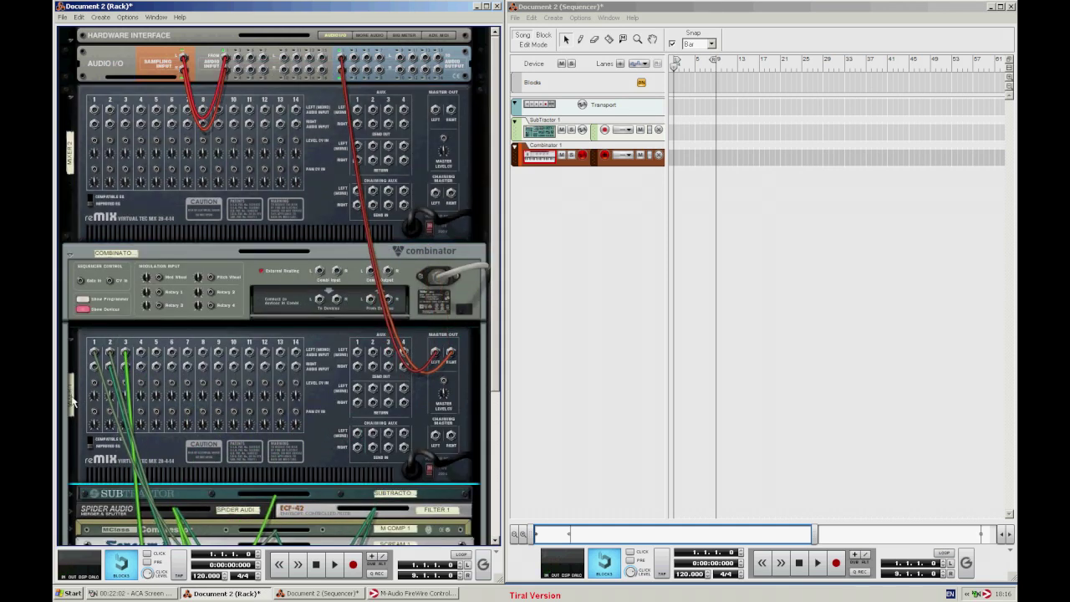
{"action": "key", "text": "Tab"}
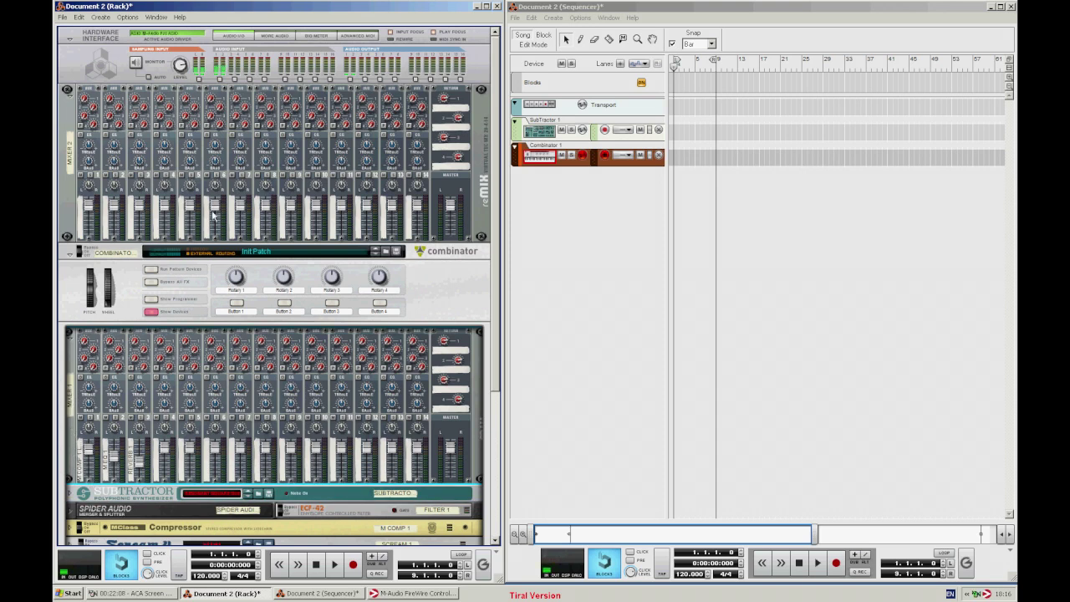
Fold Mixer 1 inside the Combinator and make the SubTractor track the active track for MIDI input
{"action": "scroll", "coordinate": [284, 350], "scroll_direction": "down", "scroll_amount": 3}
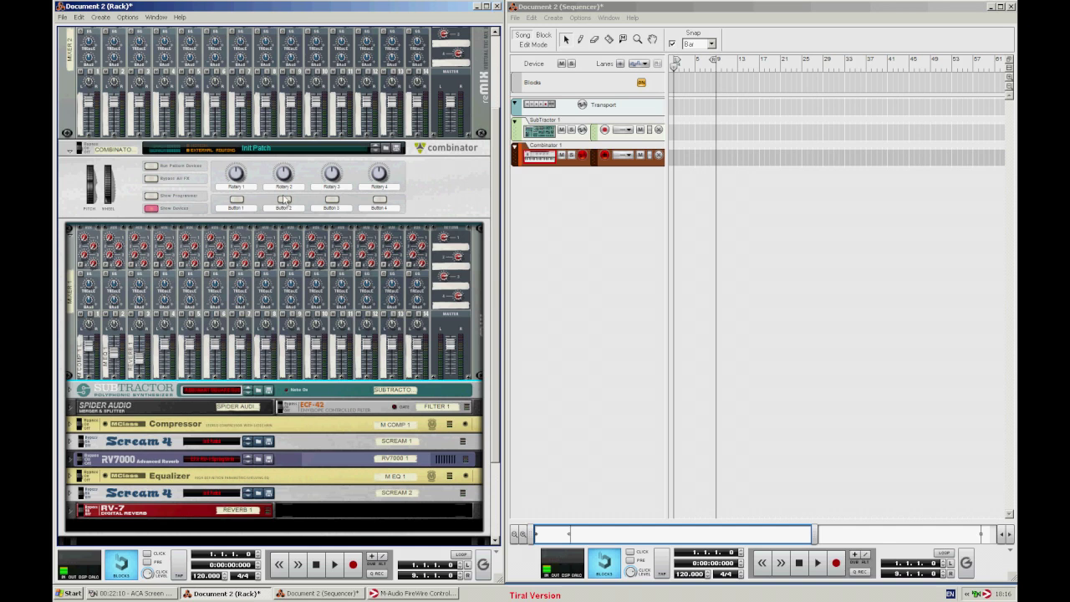
{"action": "scroll", "coordinate": [284, 199], "scroll_direction": "up", "scroll_amount": 3}
{"action": "left_click", "coordinate": [70, 159]}
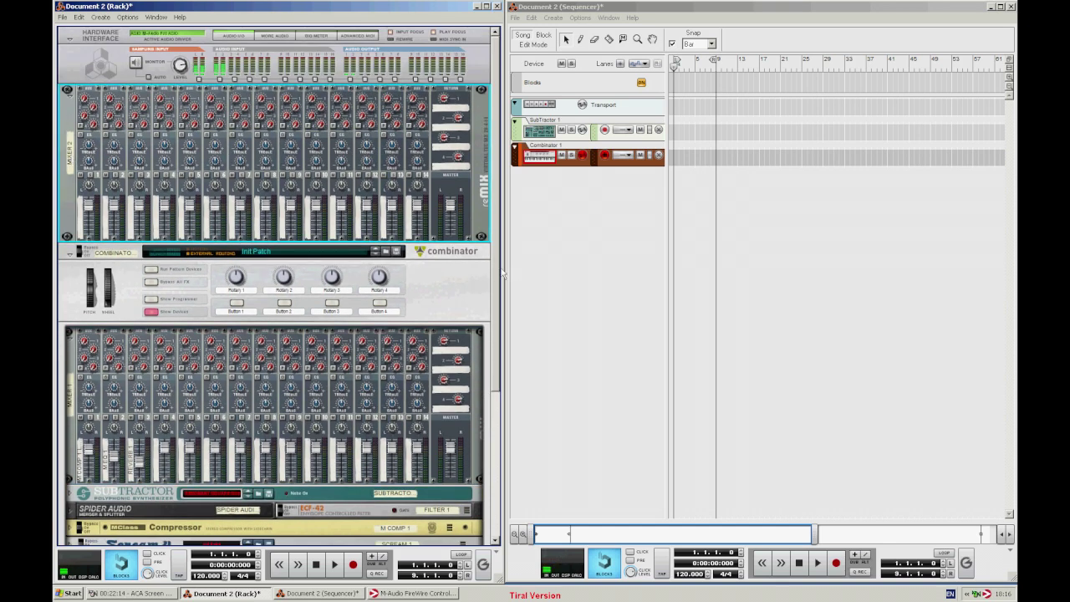
{"action": "left_click", "coordinate": [474, 297]}
{"action": "scroll", "coordinate": [303, 337], "scroll_direction": "down", "scroll_amount": 4}
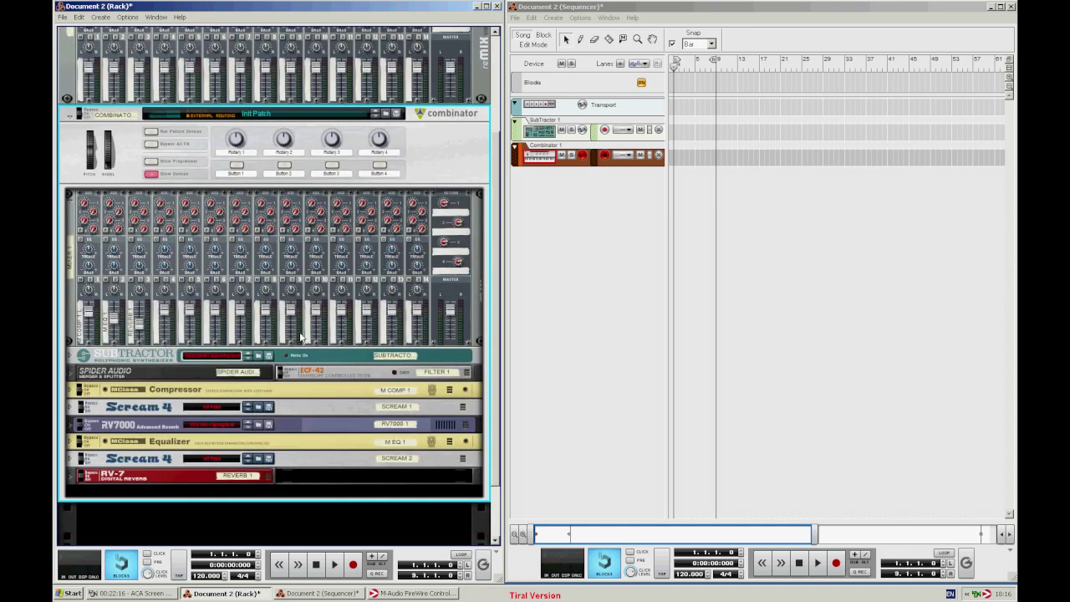
{"action": "left_click", "coordinate": [70, 195]}
{"action": "left_click", "coordinate": [571, 144]}
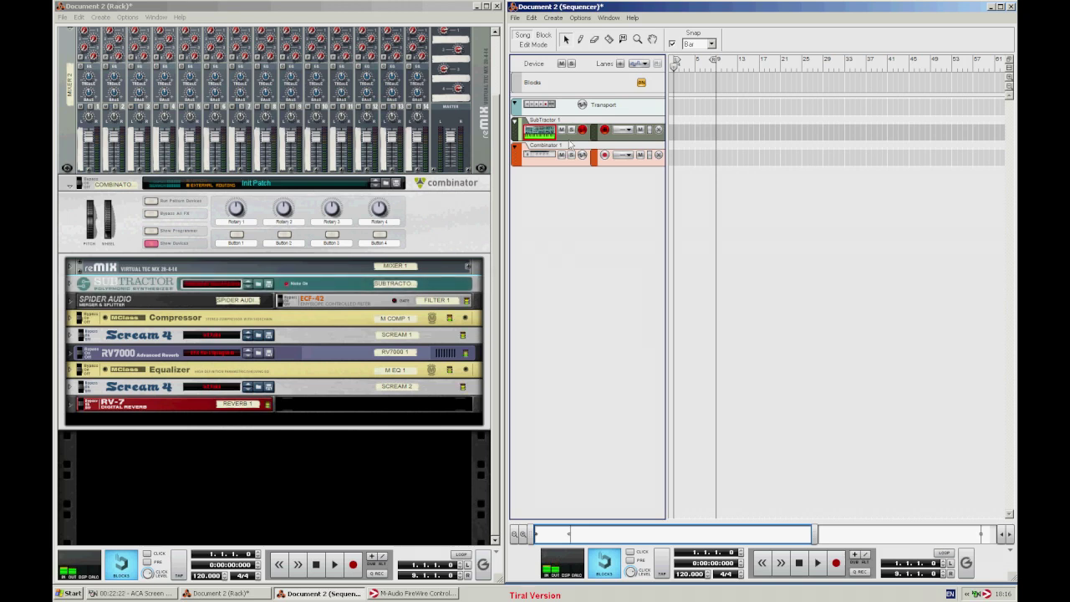
Slightly lower the MClass Equalizer's Parametric 2 frequency, and fold the equalizer again
{"action": "left_click", "coordinate": [70, 371]}
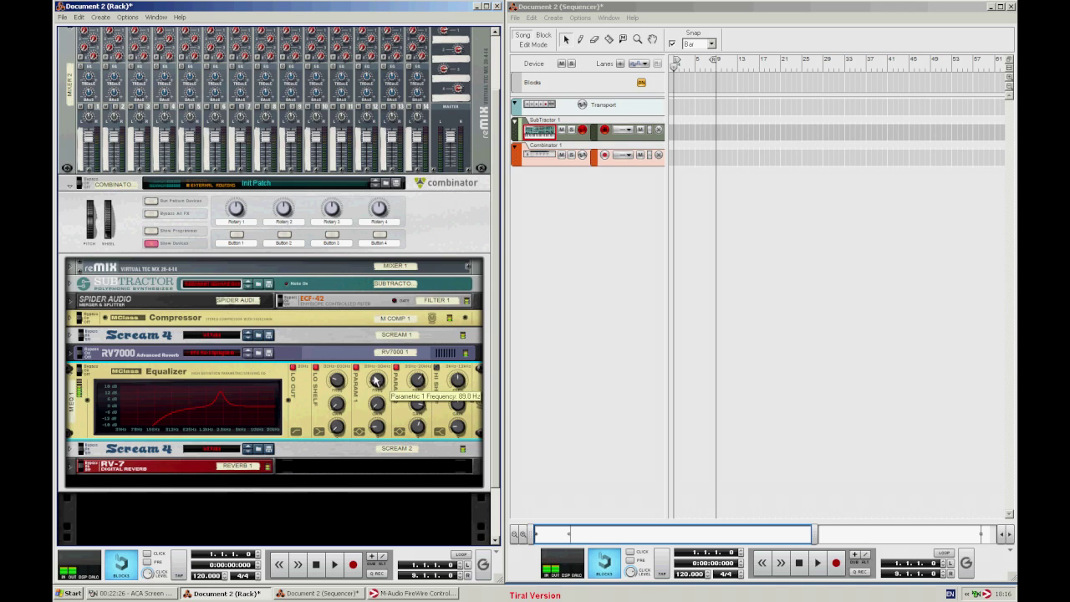
{"action": "left_click_drag", "start_coordinate": [418, 382], "coordinate": [415, 388]}
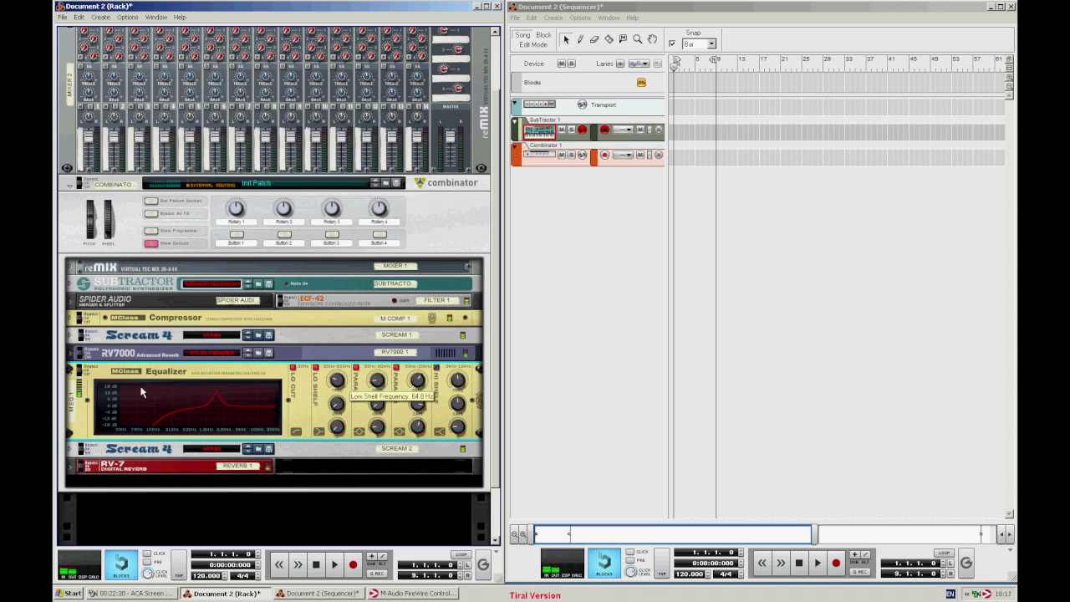
{"action": "left_click", "coordinate": [70, 371]}
Hide the Combinator's devices and create an ECF-42 Envelope Controlled Filter below the Combinator
{"action": "left_click", "coordinate": [152, 243]}
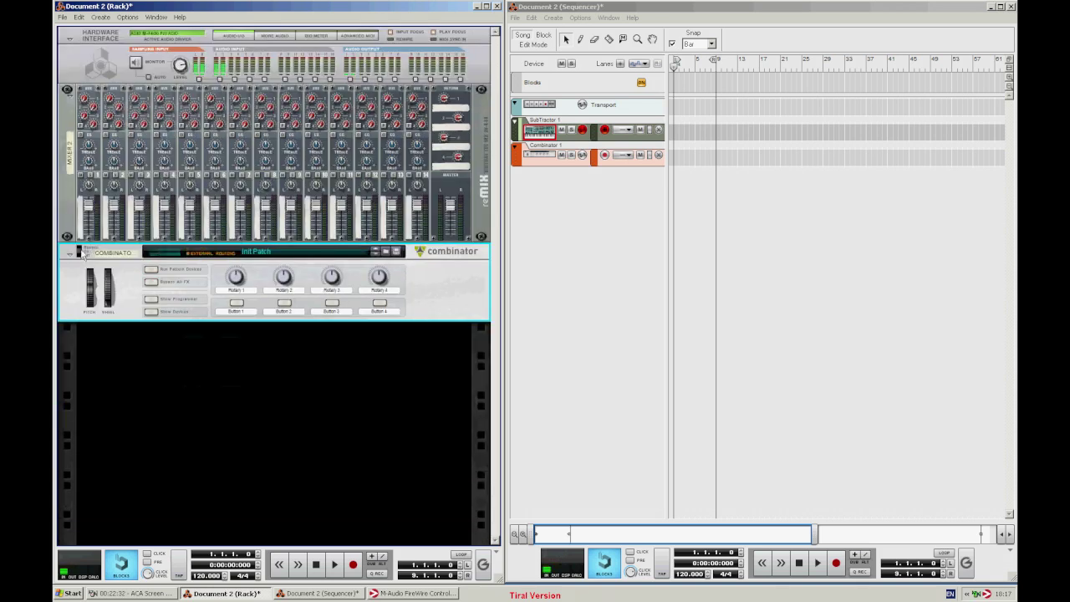
{"action": "right_click", "coordinate": [164, 401]}
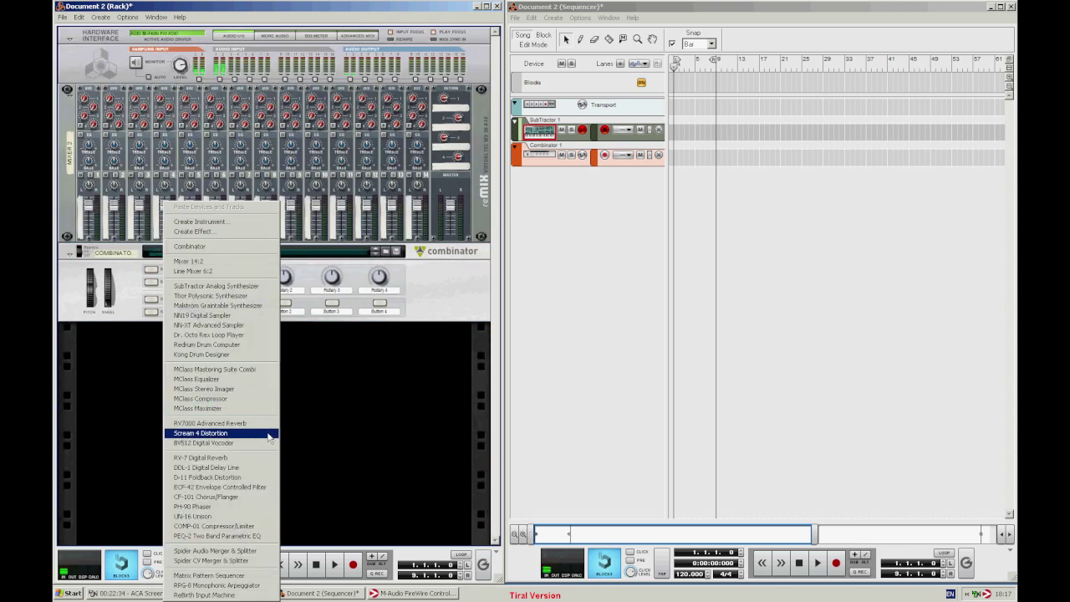
{"action": "left_click", "coordinate": [273, 486]}
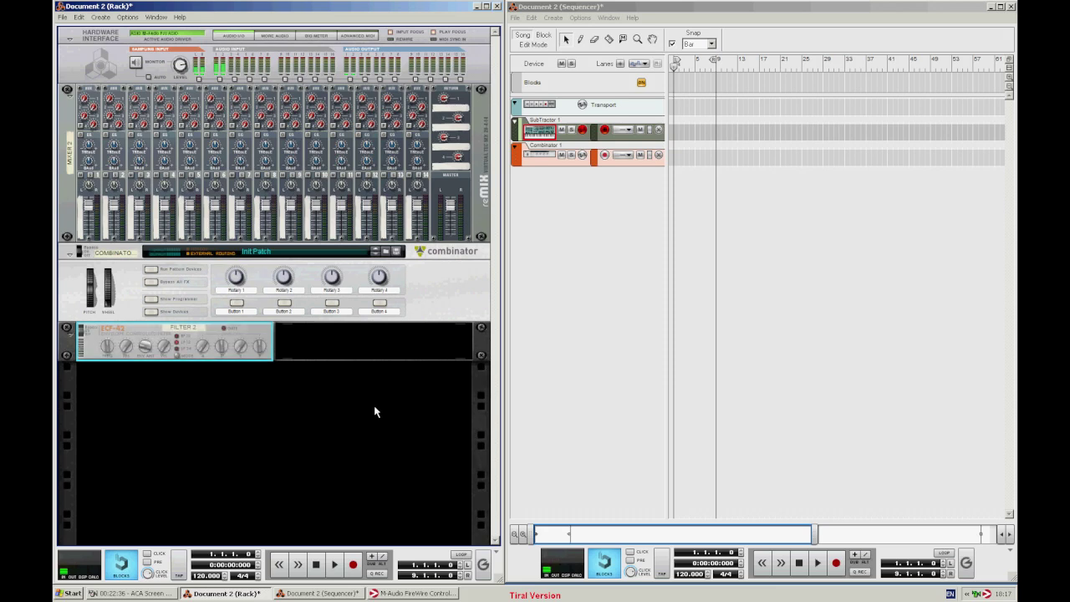
On the rack's rear, show the Combinator's devices, unfold Mixer 1, and disconnect its master outputs from the hardware interface
{"action": "key", "text": "Tab"}
{"action": "left_click", "coordinate": [83, 308]}
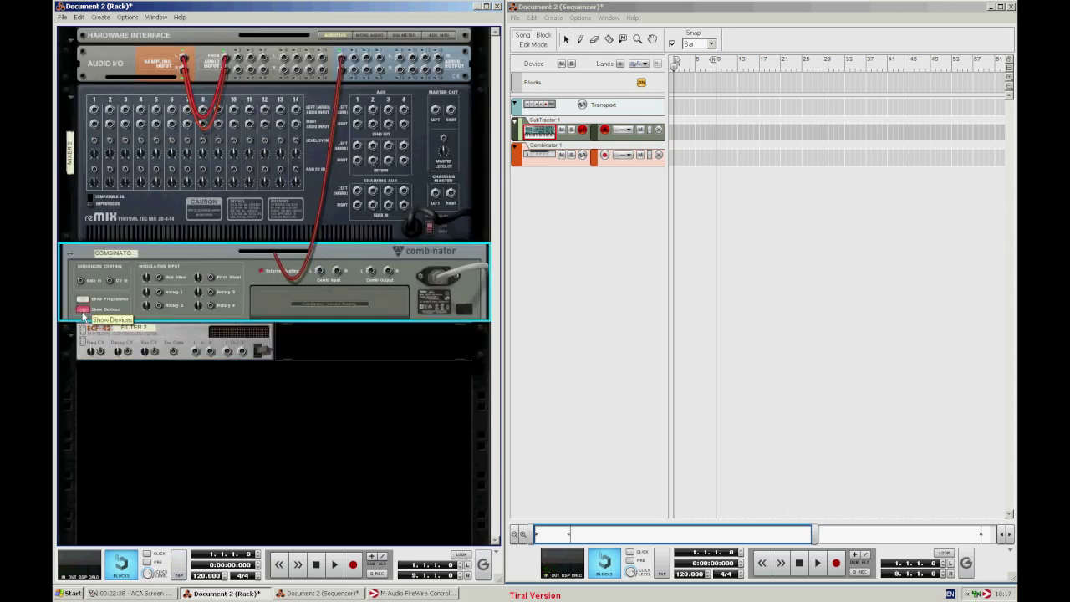
{"action": "left_click", "coordinate": [71, 231]}
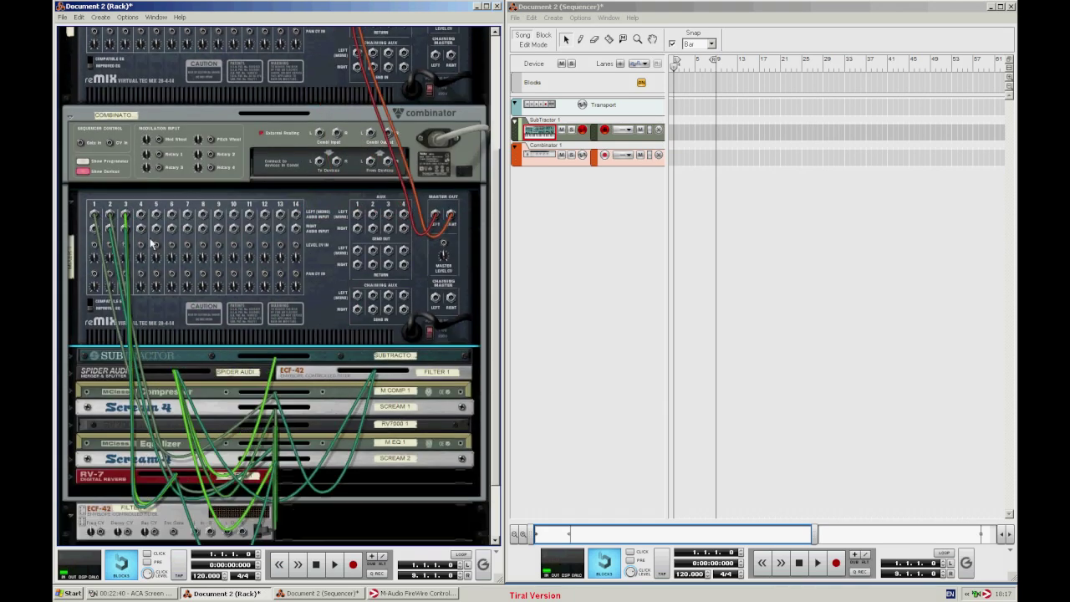
{"action": "left_click_drag", "start_coordinate": [439, 114], "coordinate": [440, 115]}
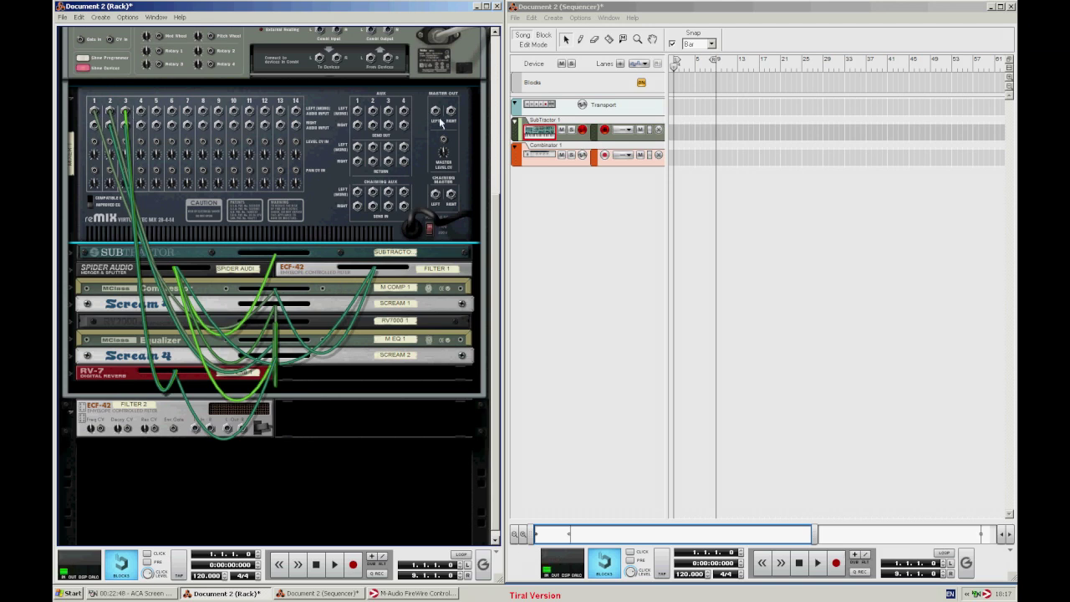
Route Mixer 1's master outputs through the new ECF-42 into Mixer 2 channel 1, and Mixer 2's master outputs to the hardware audio outputs
{"action": "left_click_drag", "start_coordinate": [436, 115], "coordinate": [94, 109]}
{"action": "left_click_drag", "start_coordinate": [437, 111], "coordinate": [342, 55]}
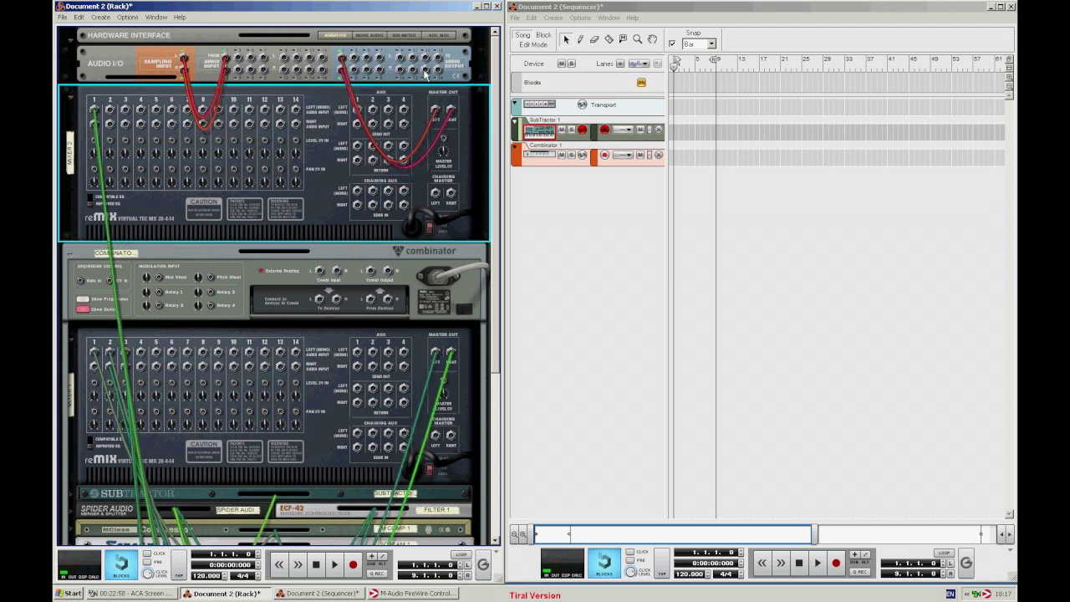
{"action": "key", "text": "Tab"}
Fold the SubTractor and Mixer 1, and hide the Combinator's devices on the rack's front
{"action": "scroll", "coordinate": [467, 197], "scroll_direction": "down", "scroll_amount": 2}
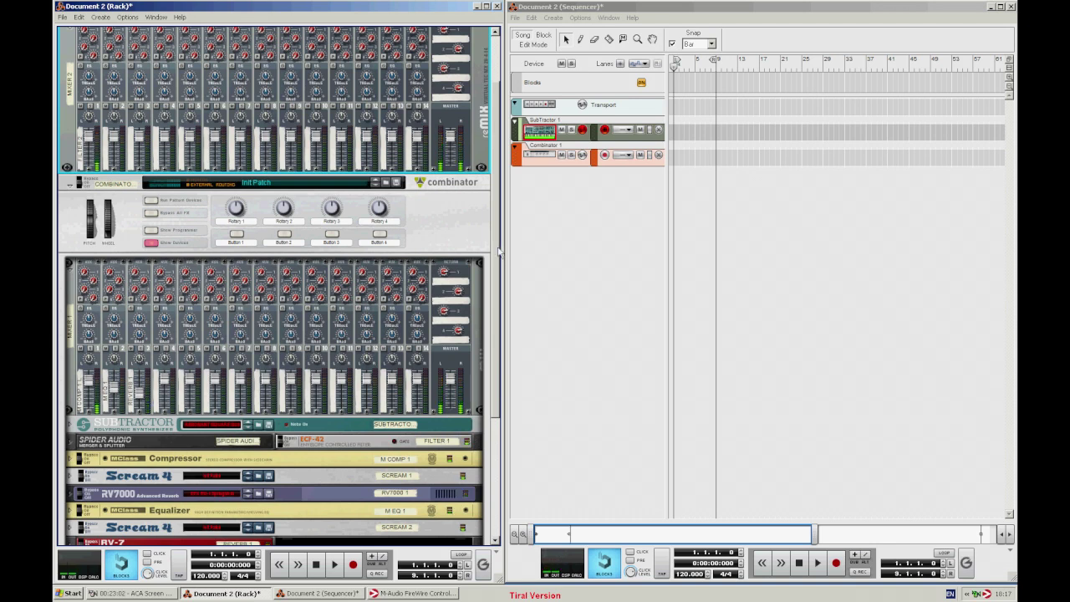
{"action": "scroll", "coordinate": [400, 265], "scroll_direction": "down", "scroll_amount": 3}
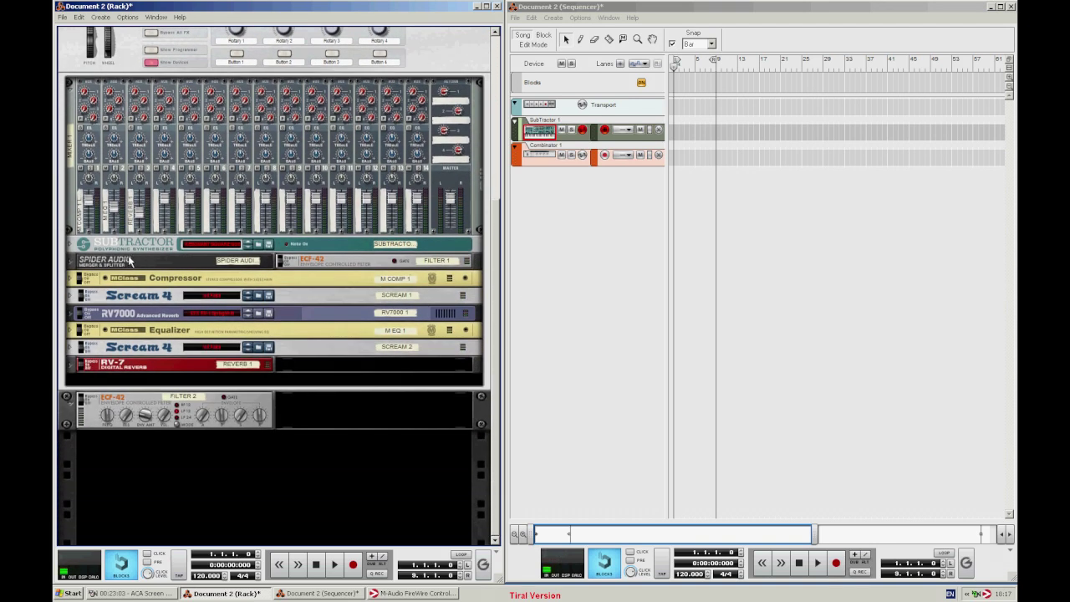
{"action": "left_click", "coordinate": [71, 243]}
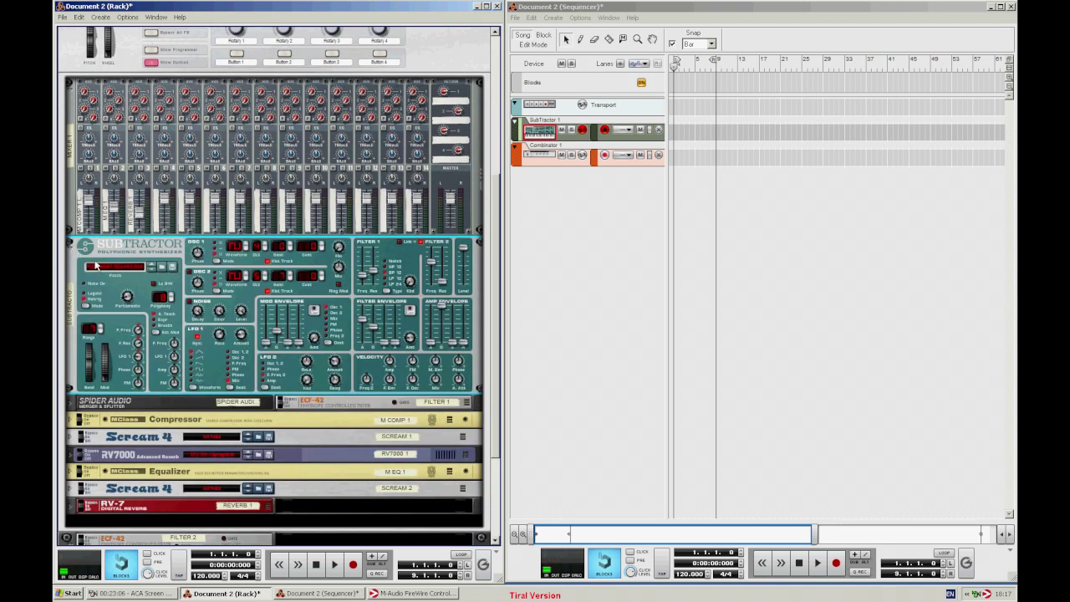
{"action": "left_click", "coordinate": [70, 246]}
{"action": "scroll", "coordinate": [70, 84], "scroll_direction": "up", "scroll_amount": 3}
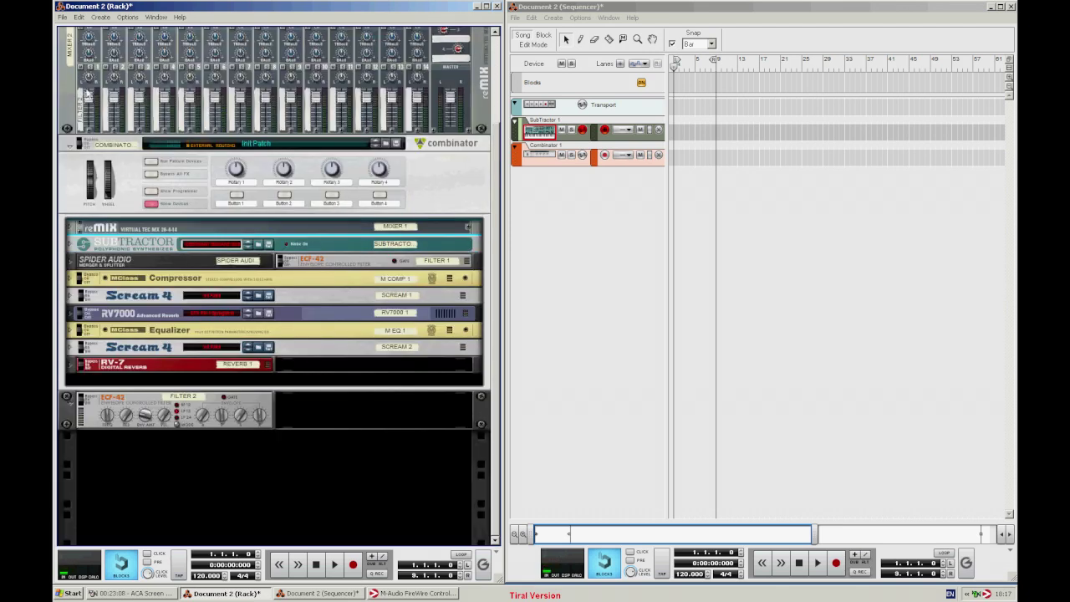
{"action": "left_click", "coordinate": [156, 209]}
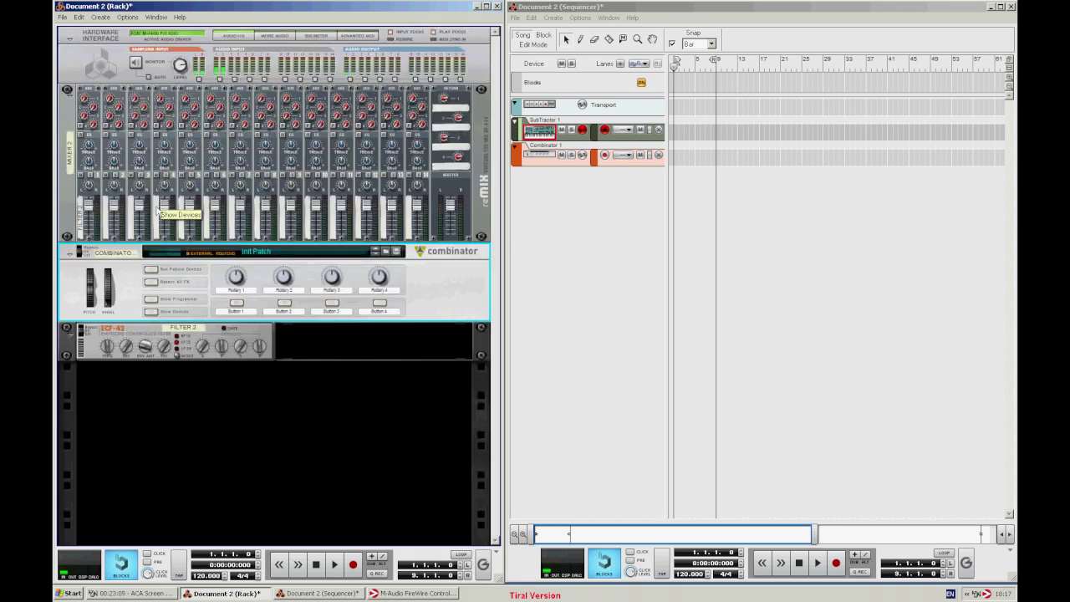
Adjust the frequency of the ECF-42 filter below the Combinator
{"action": "left_click", "coordinate": [110, 351]}
{"action": "left_click_drag", "start_coordinate": [103, 332], "coordinate": [94, 413]}
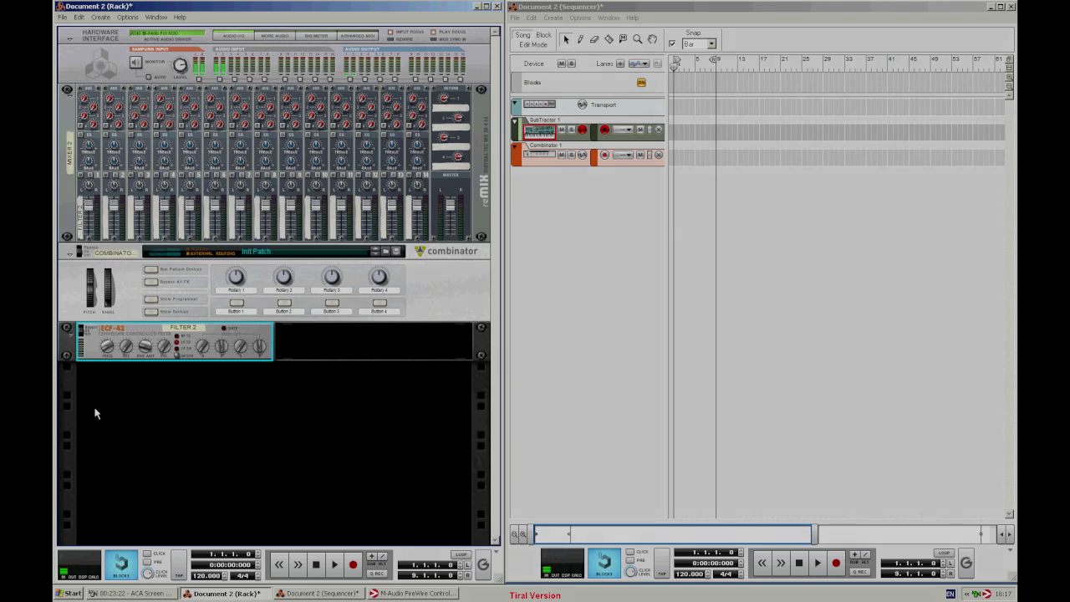